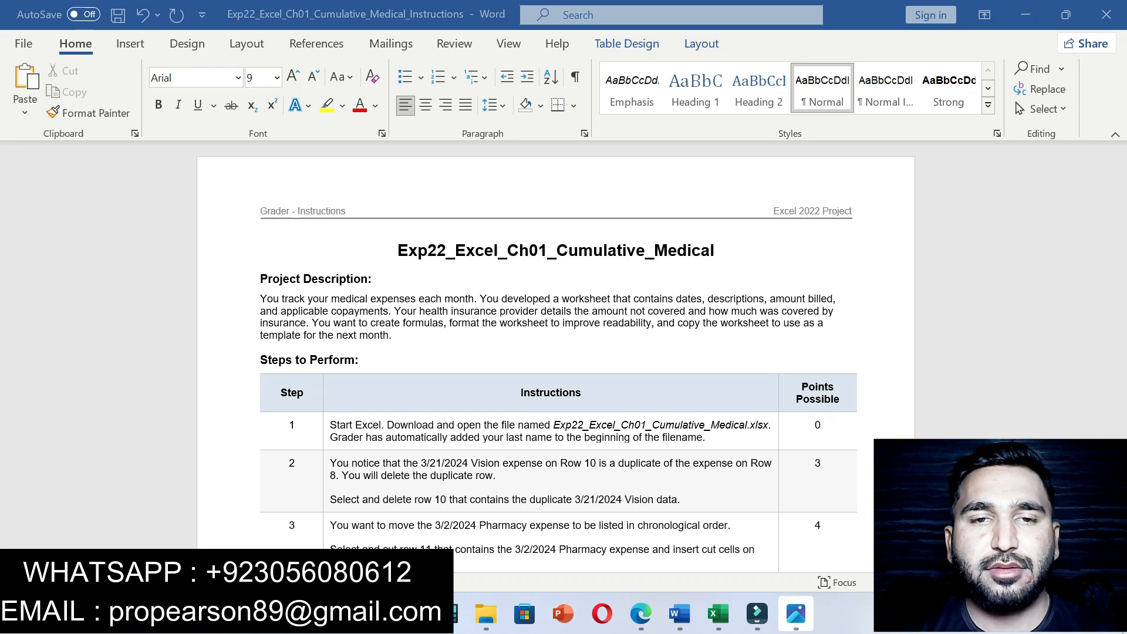
- Highlight the Project Description heading and its paragraph in yellow
key(alt+Tab)
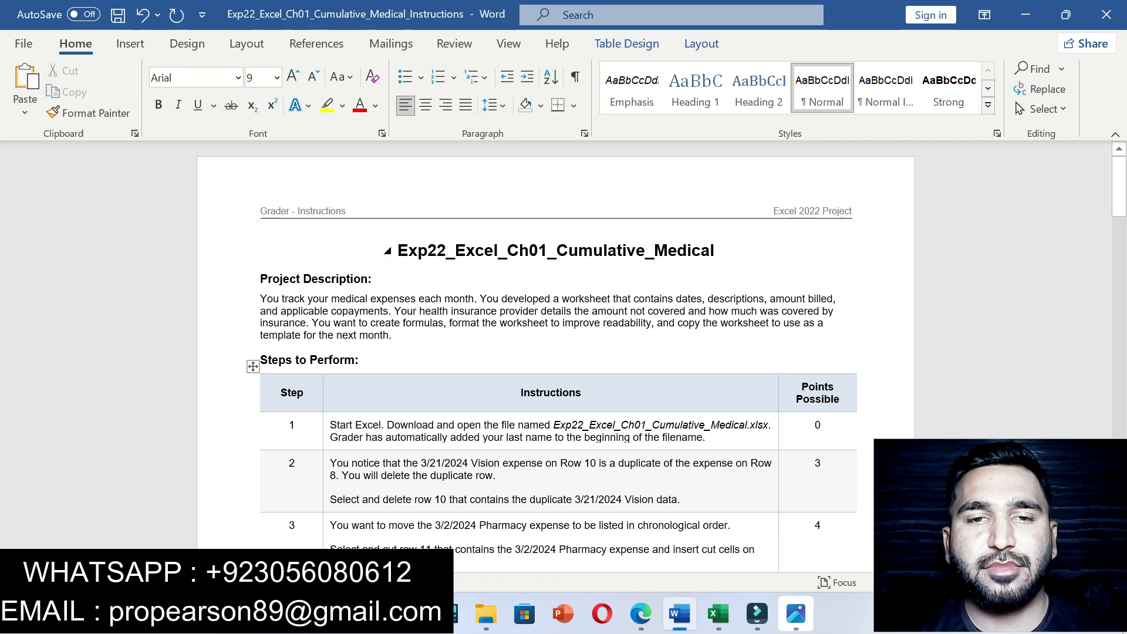
drag(398, 251, 717, 263)
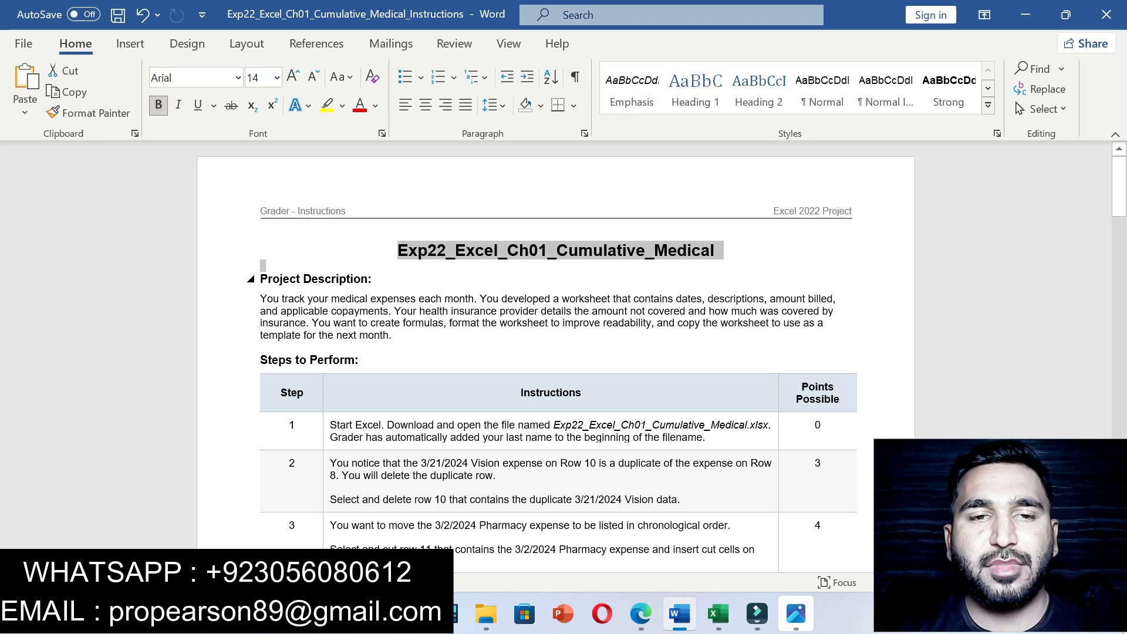
click(268, 279)
drag(267, 279, 413, 337)
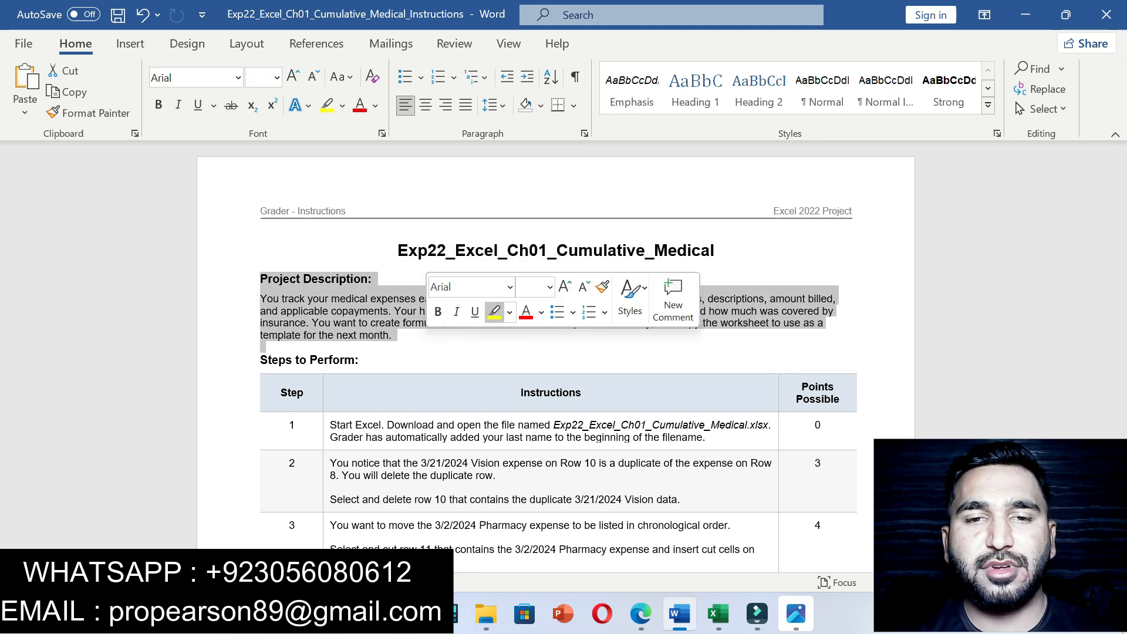
click(496, 312)
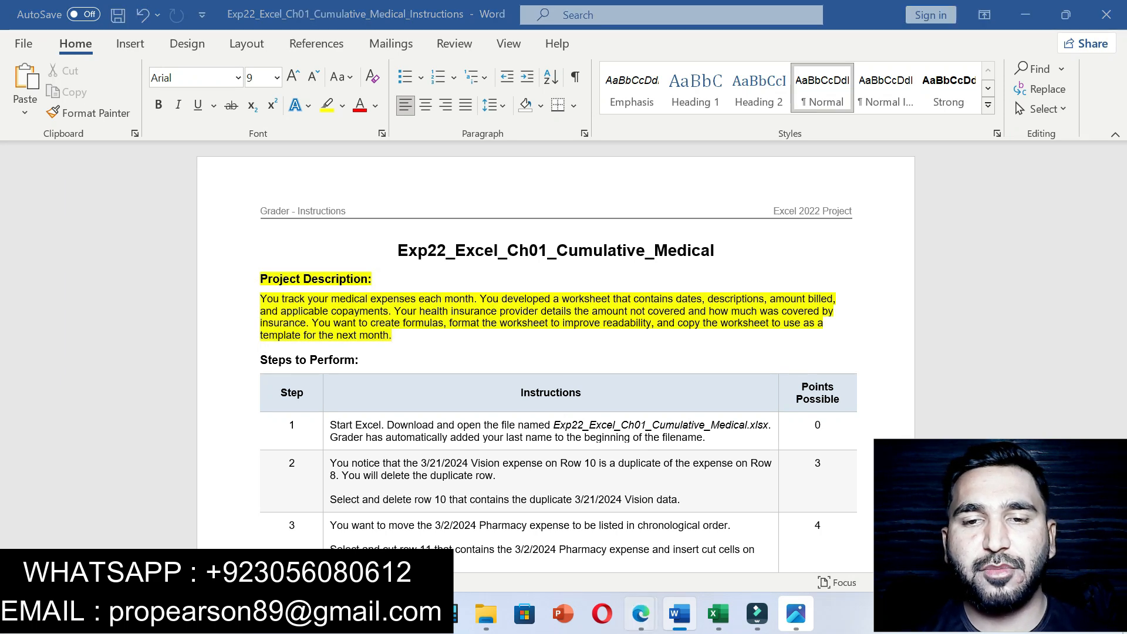
- Switch to the Edge browser and review the overall score and assignment results on the MyLab IT Results page
mouse_move(641, 613)
click(810, 532)
scroll(662, 323, down, 3)
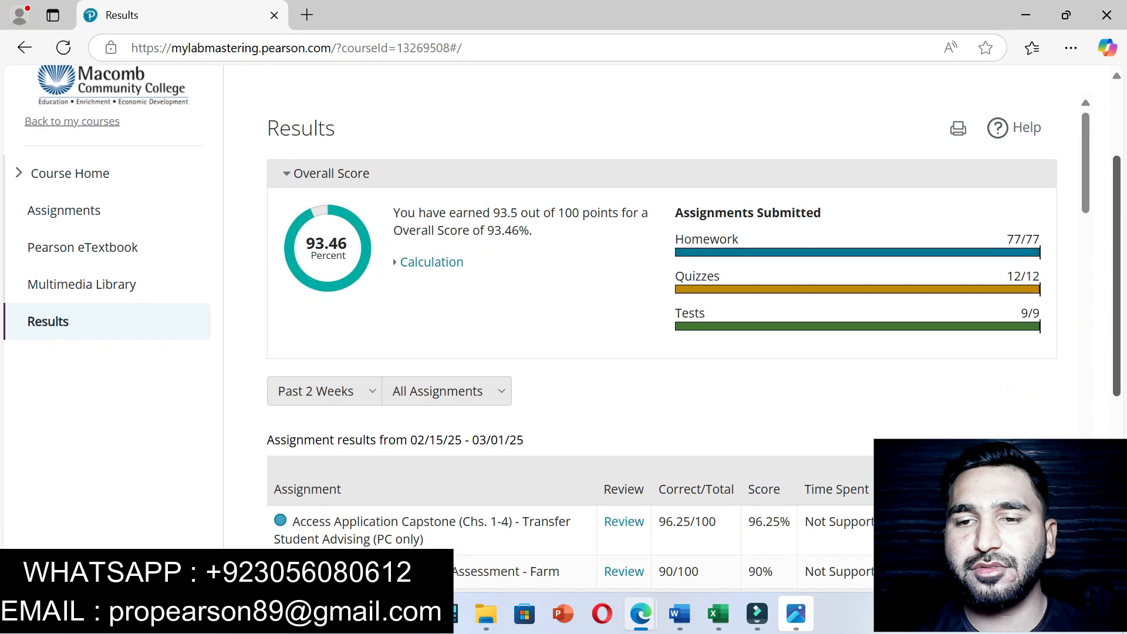
scroll(662, 323, down, 2)
scroll(662, 323, up, 5)
scroll(662, 322, up, 2)
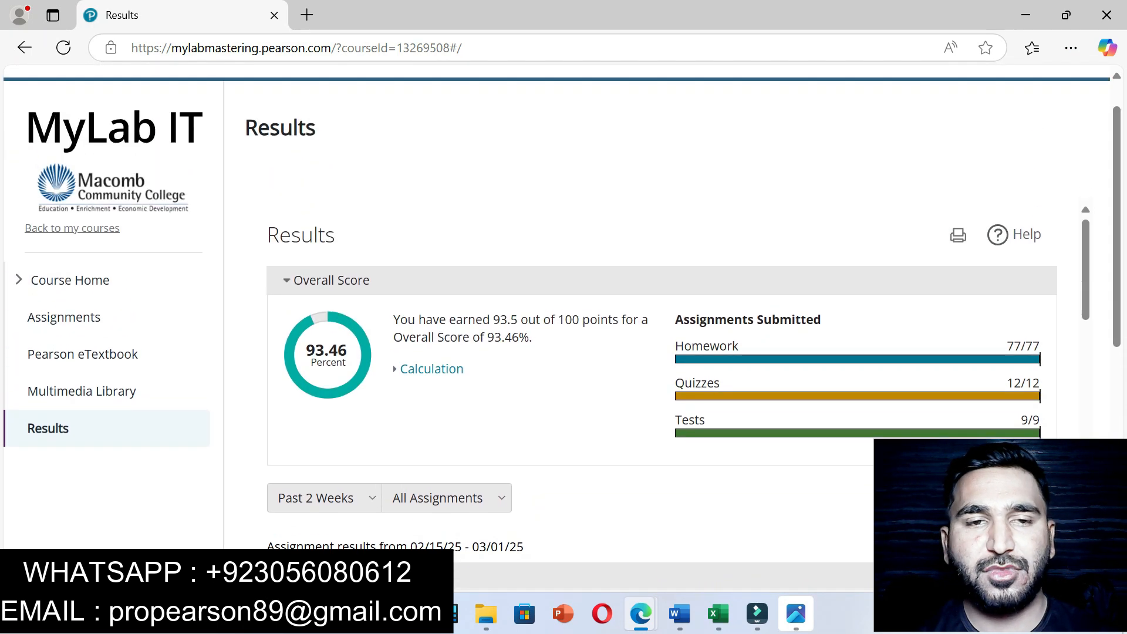
- Switch to Word, highlight the step 1 instruction in yellow, and undo it together with the Project Description highlight
click(680, 614)
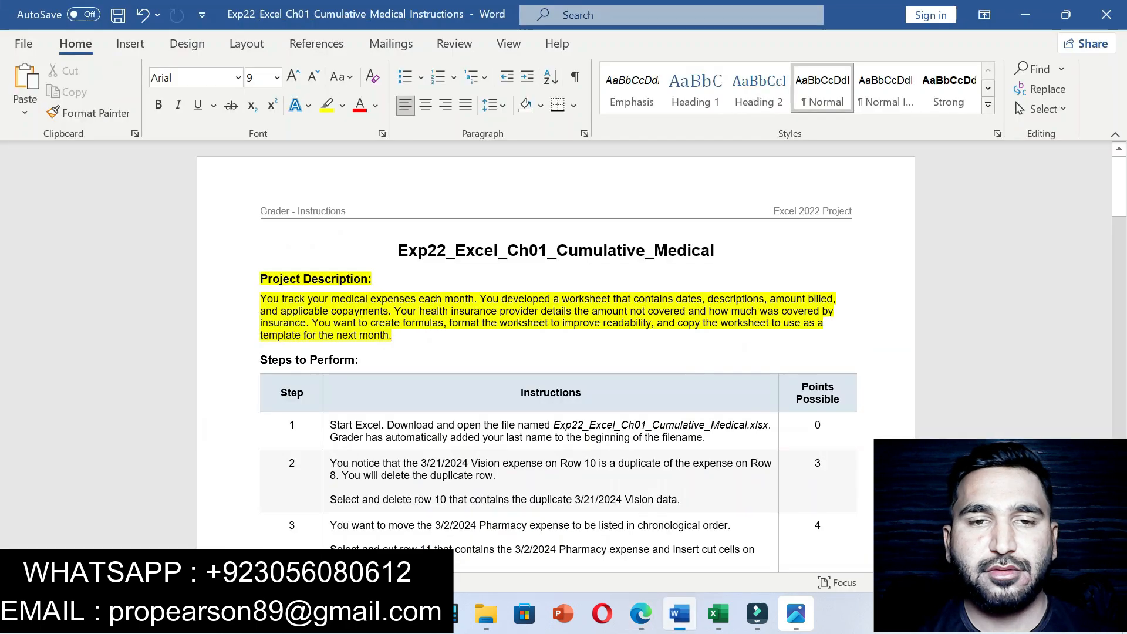
triple_click(557, 434)
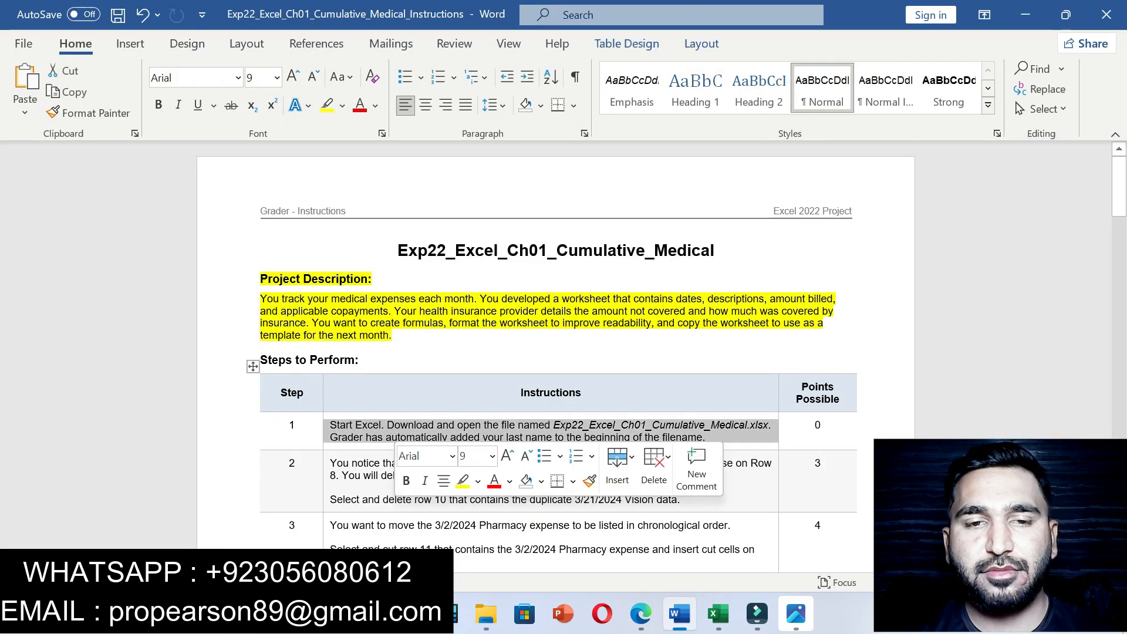
click(463, 481)
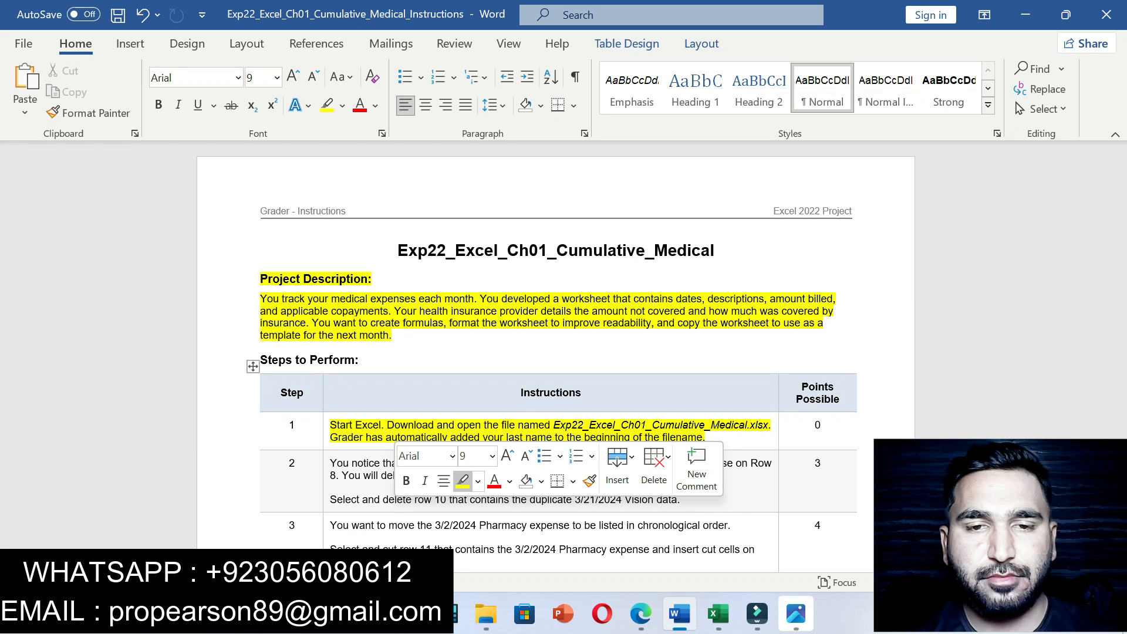
click(463, 482)
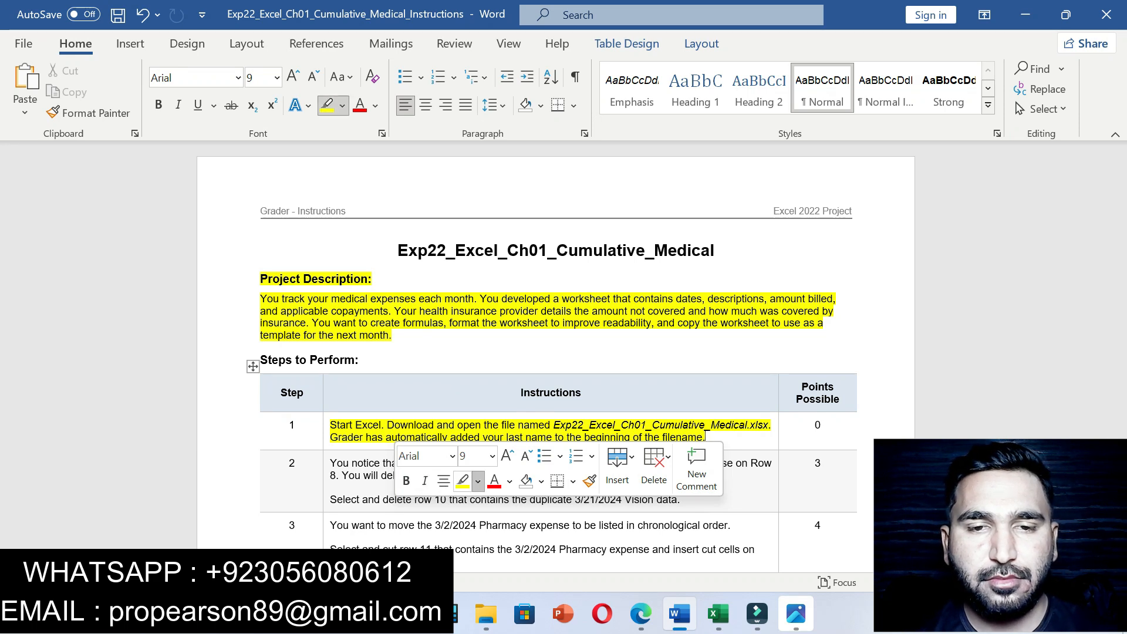
click(463, 481)
click(520, 393)
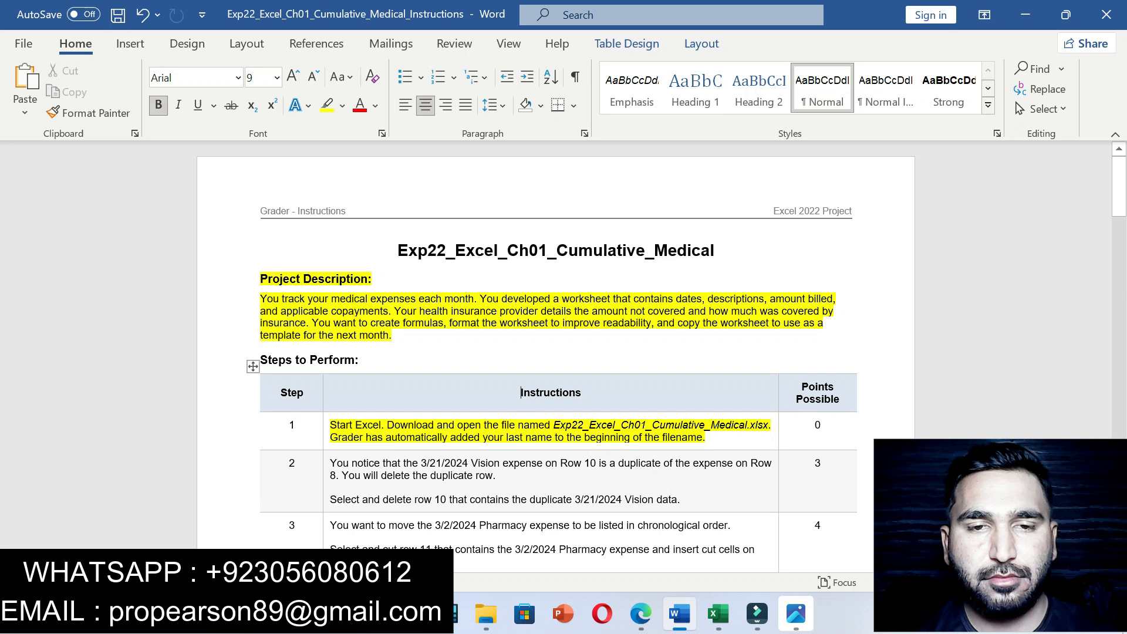
key(ctrl+z)
key(ctrl+z)
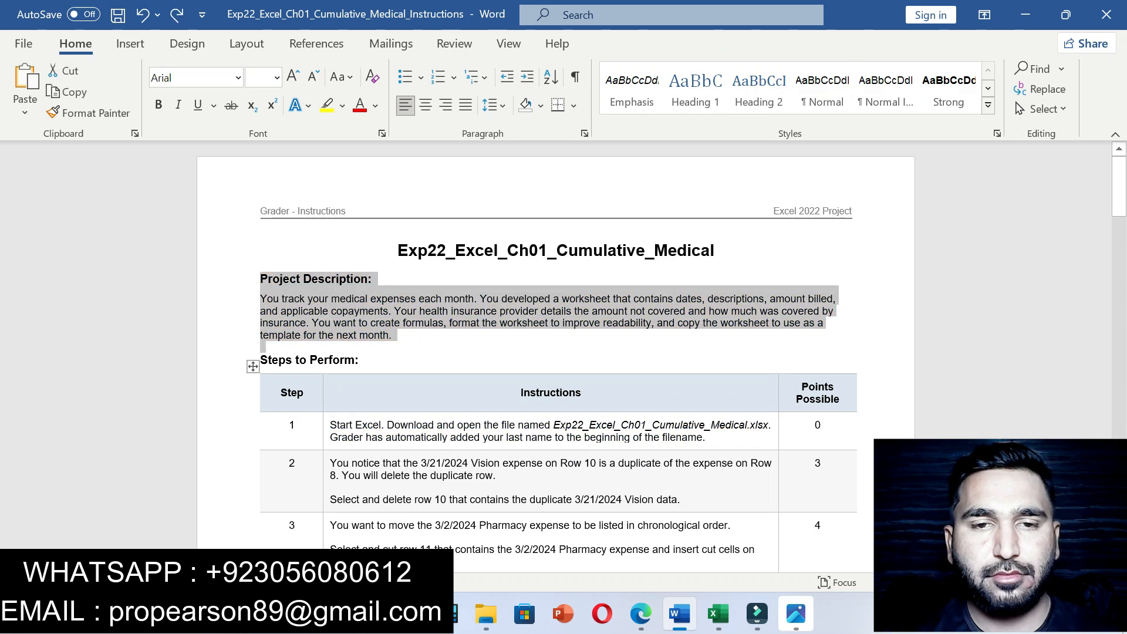
- Highlight the step 1 instruction about opening Exp22_Excel_Ch01_Cumulative_Medical.xlsx in yellow again
drag(330, 425, 706, 438)
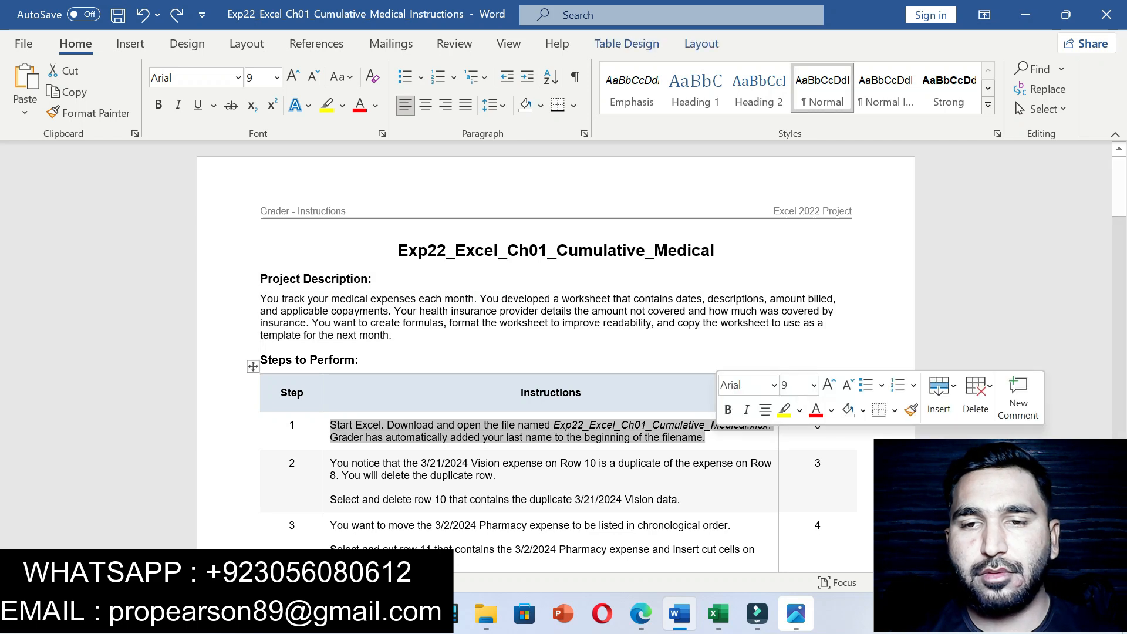
click(785, 410)
click(707, 438)
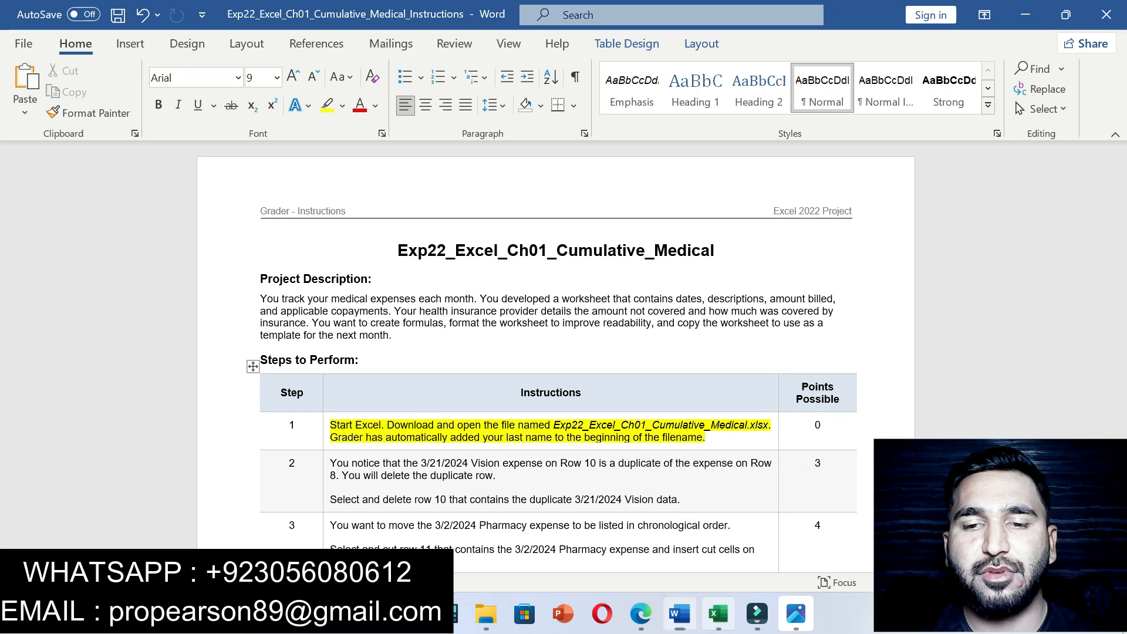
- Check the medical expenses workbook in Excel, and return to Word to undo the step 1 highlight
click(718, 613)
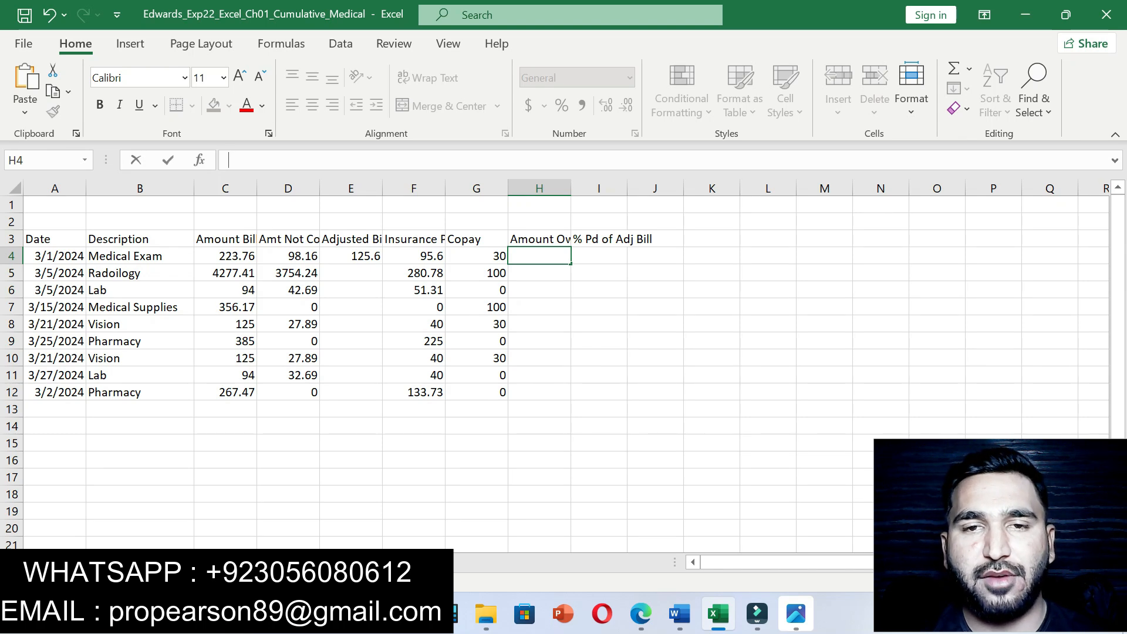
click(679, 613)
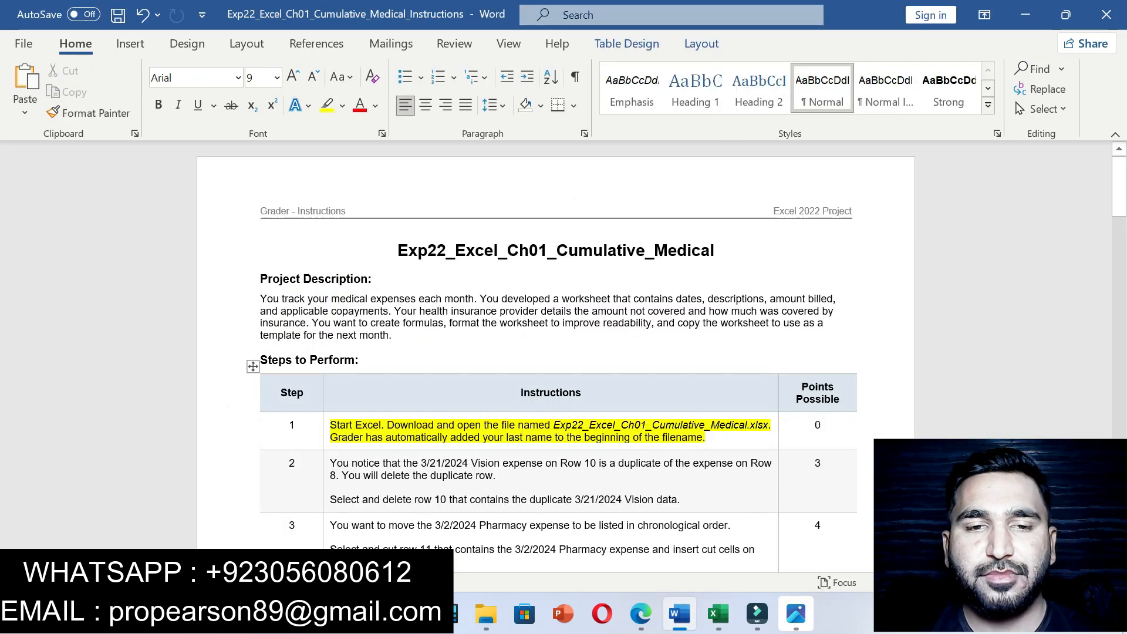
key(ctrl+z)
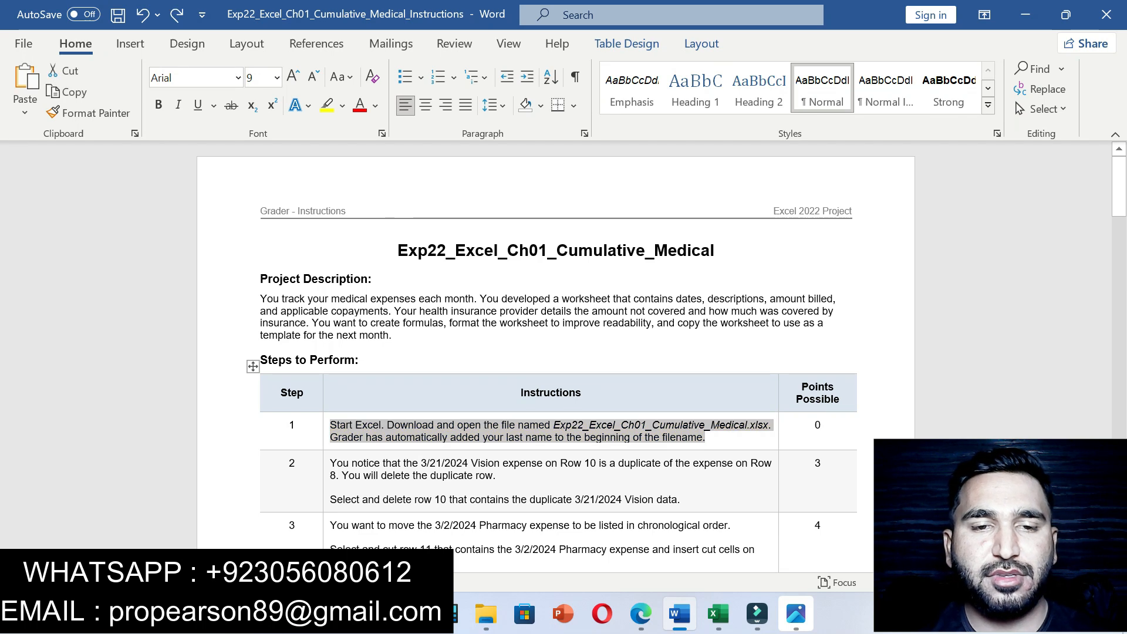
- Highlight the step 2 instruction about deleting the duplicate 3/21/2024 Vision row in yellow
drag(330, 463, 680, 500)
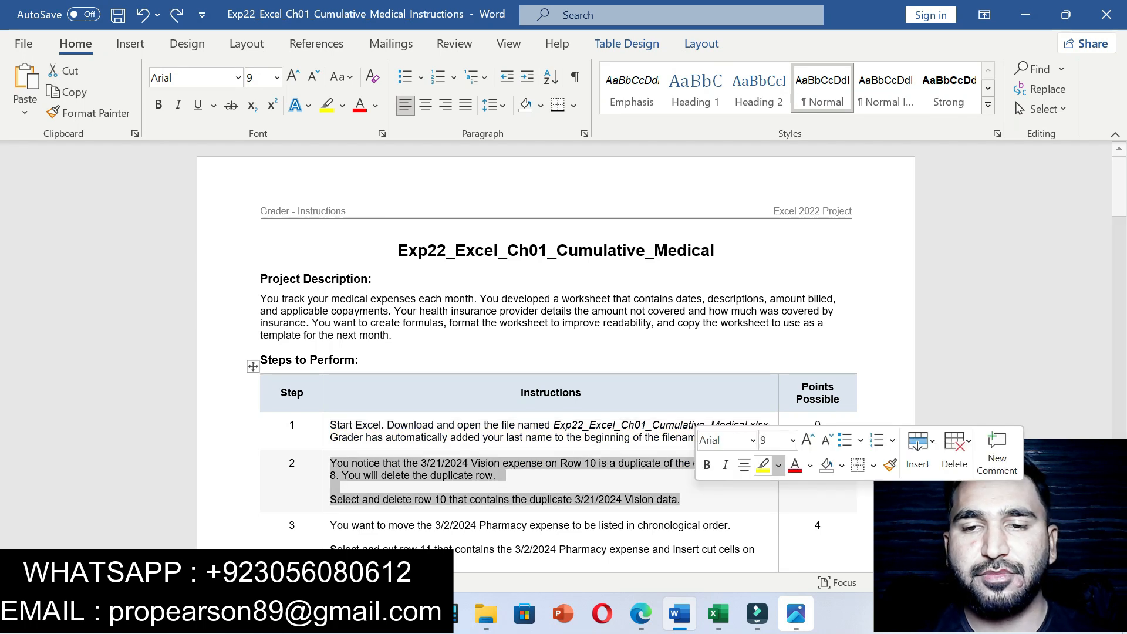
click(762, 465)
click(541, 499)
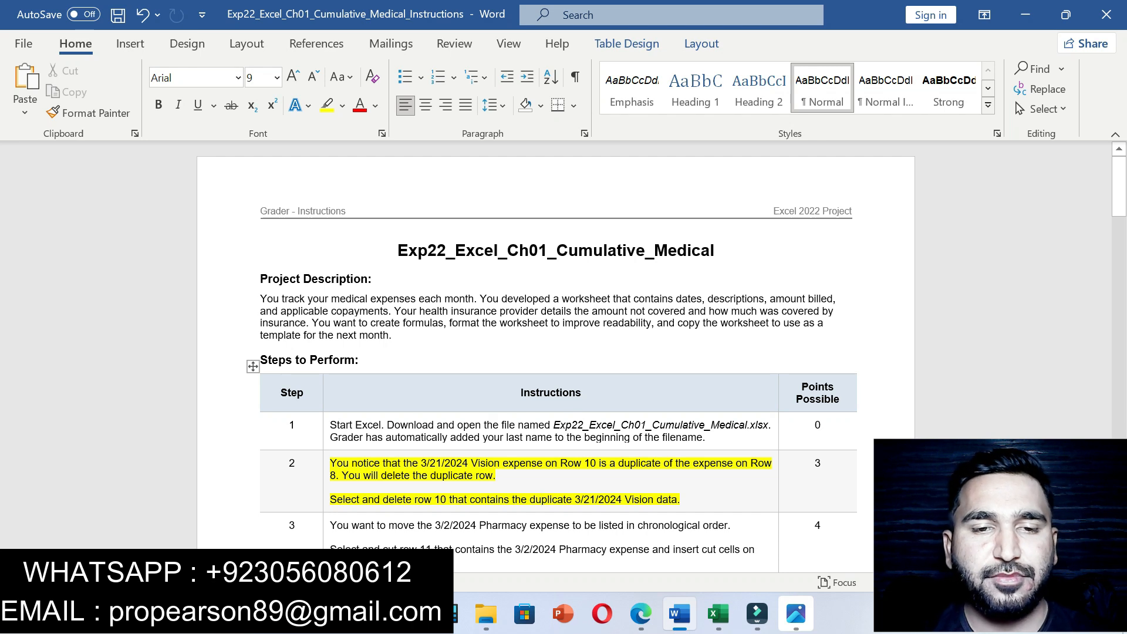
drag(330, 500, 680, 499)
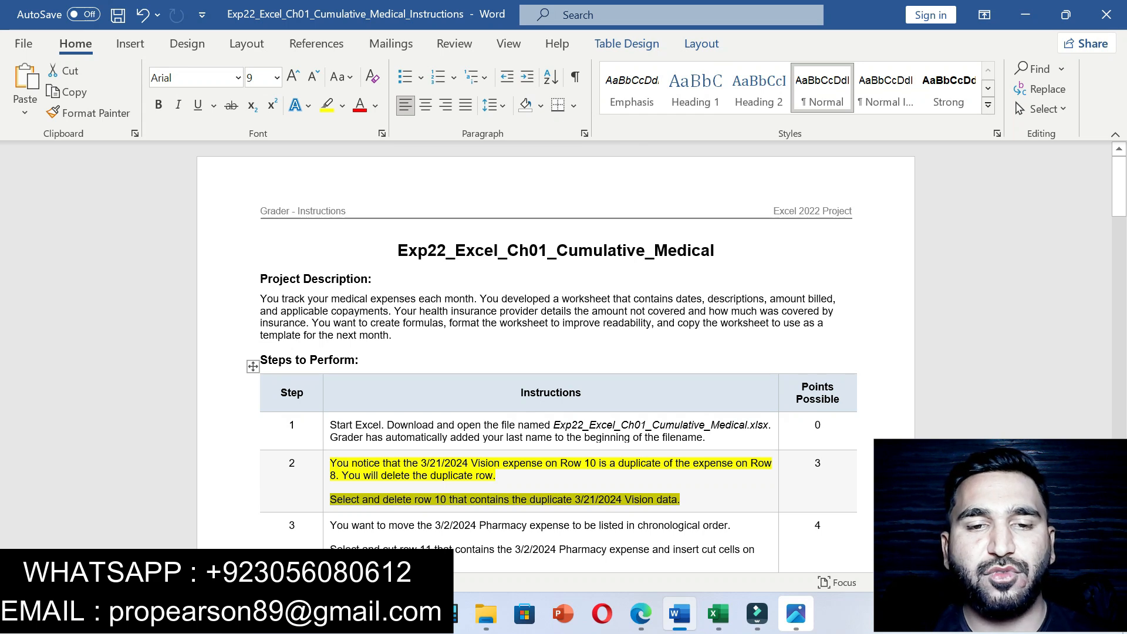
- Switch to Excel and delete row 10, which holds the duplicate 3/21/2024 Vision expense
key(alt+Tab)
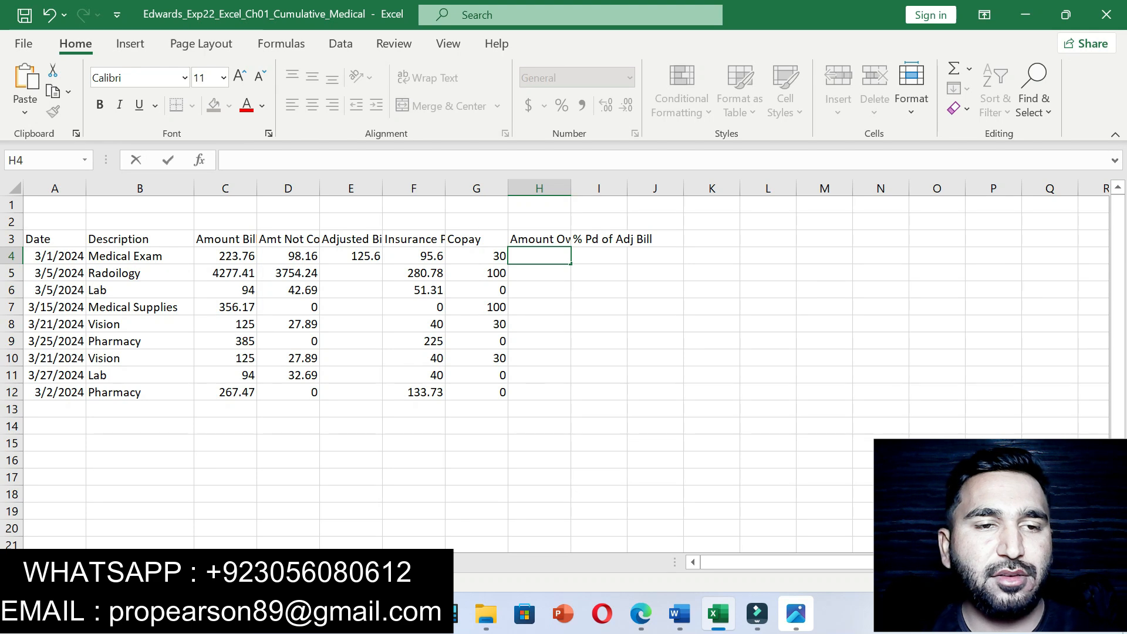
click(12, 358)
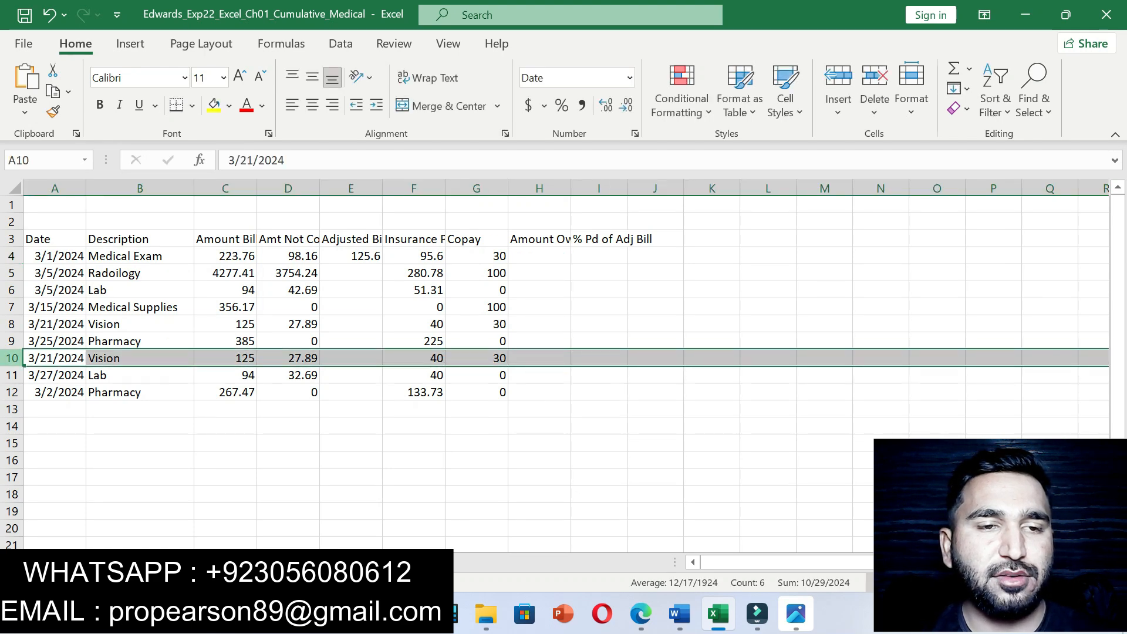
right_click(18, 359)
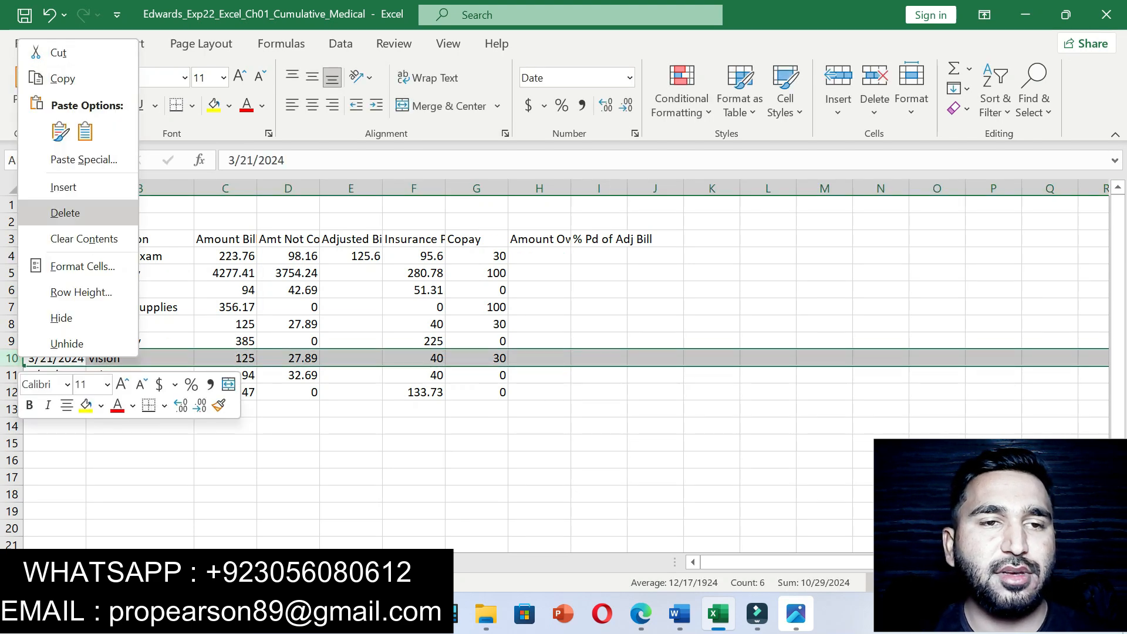
click(64, 212)
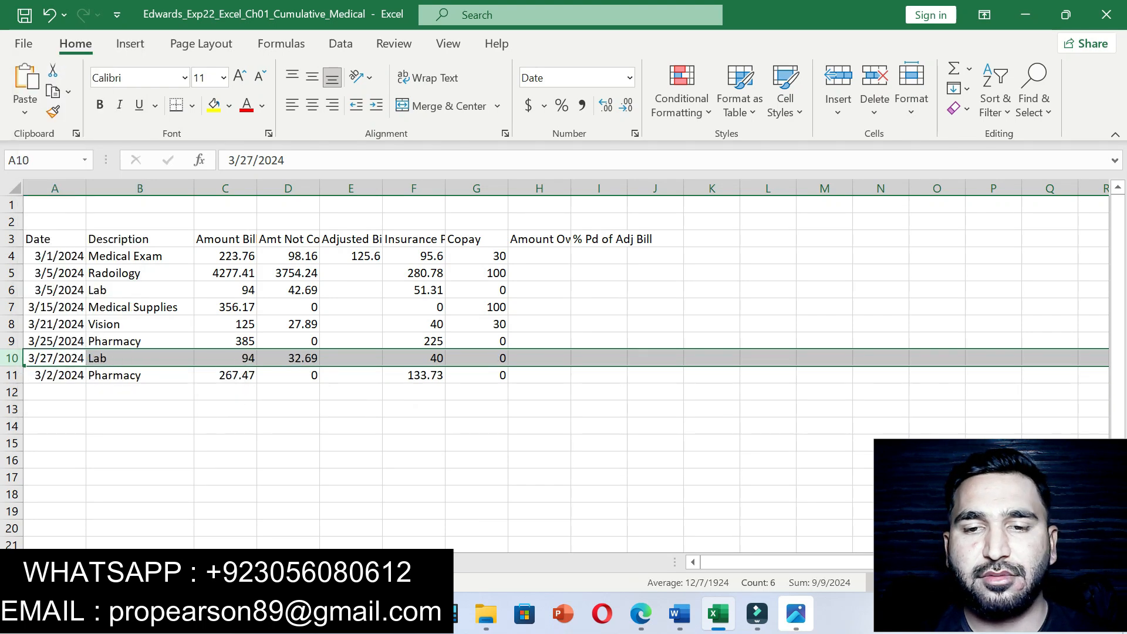
- In Word, undo the step 2 highlight and highlight the step 3 instruction about moving the 3/2/2024 Pharmacy expense in yellow
click(679, 613)
key(ctrl+z)
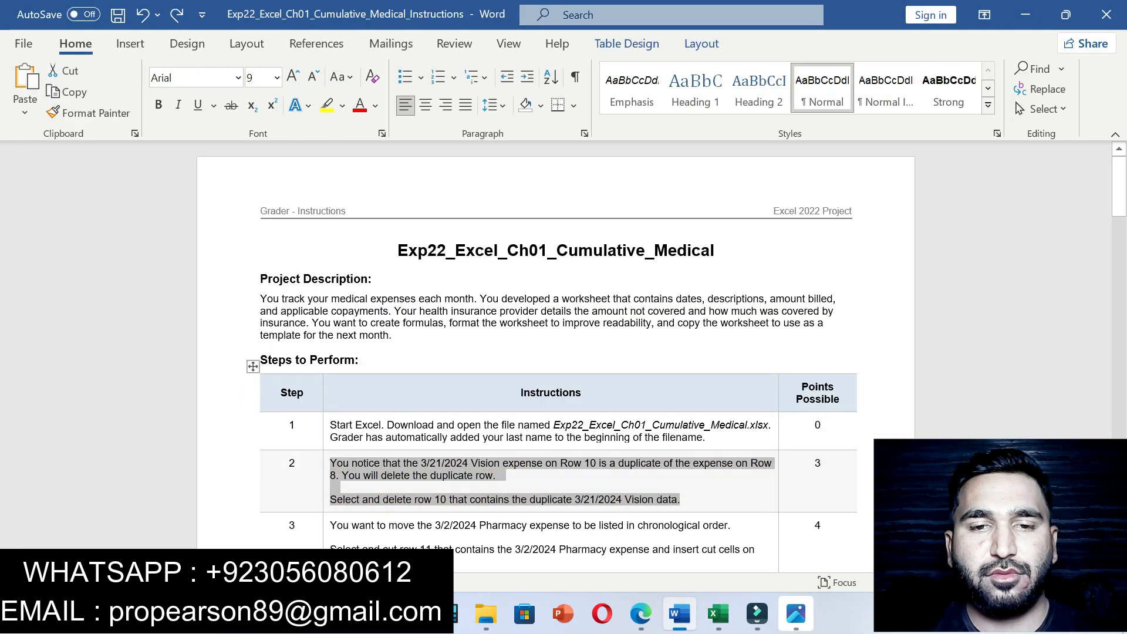
drag(1119, 186, 1119, 216)
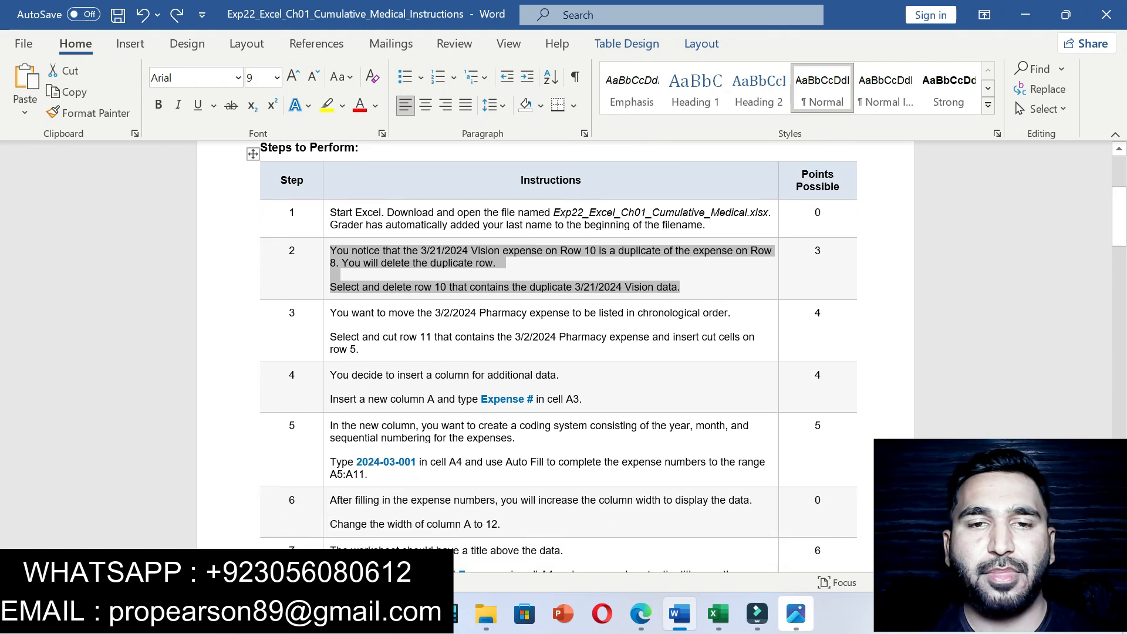
drag(331, 313, 405, 351)
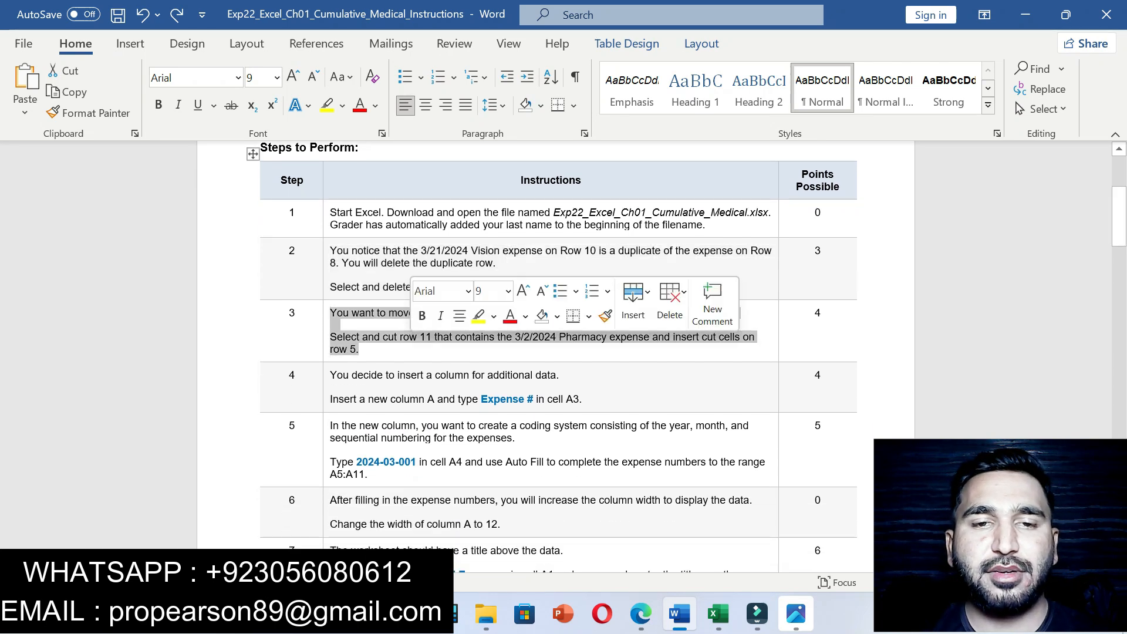
click(478, 316)
click(361, 350)
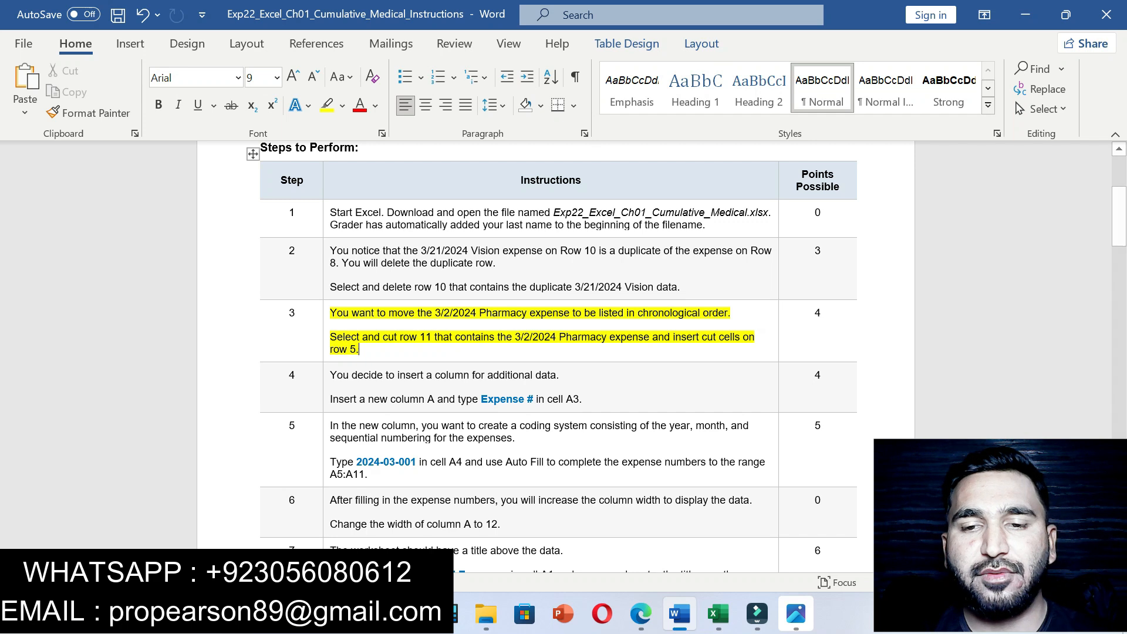
- Switch to Excel and cut row 11, which contains the 3/2/2024 Pharmacy expense
click(719, 613)
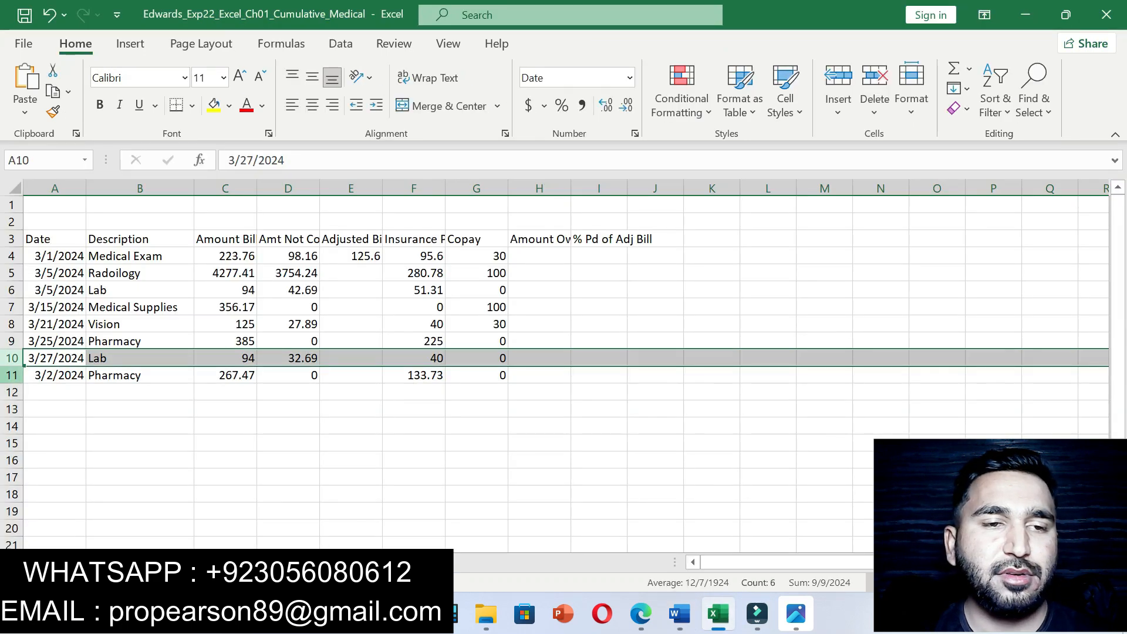
click(11, 375)
right_click(12, 375)
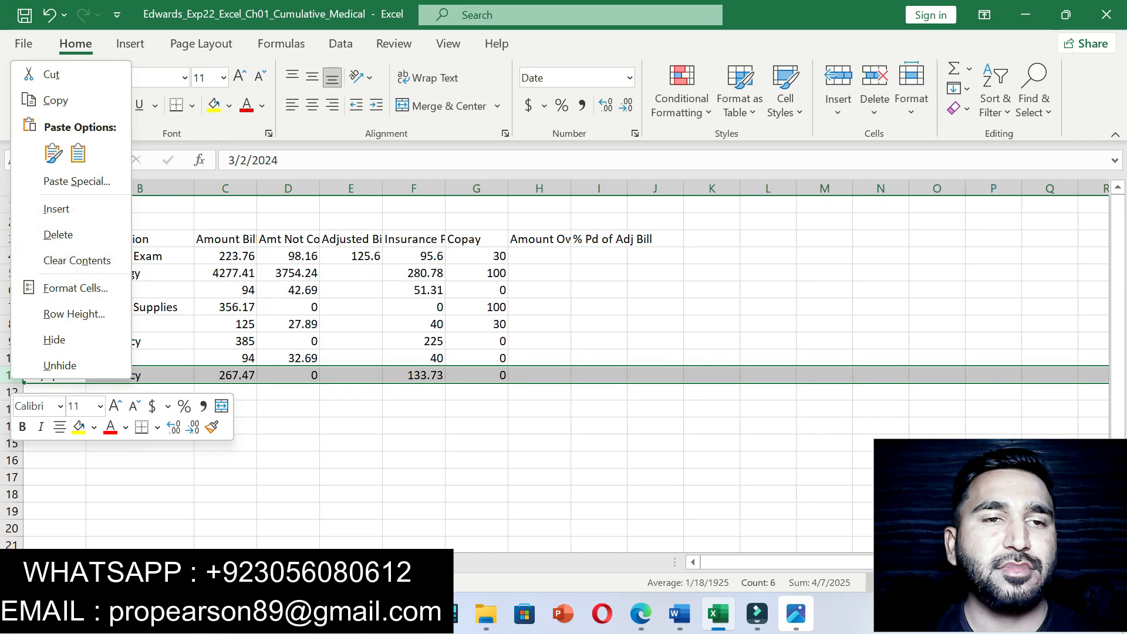
click(52, 74)
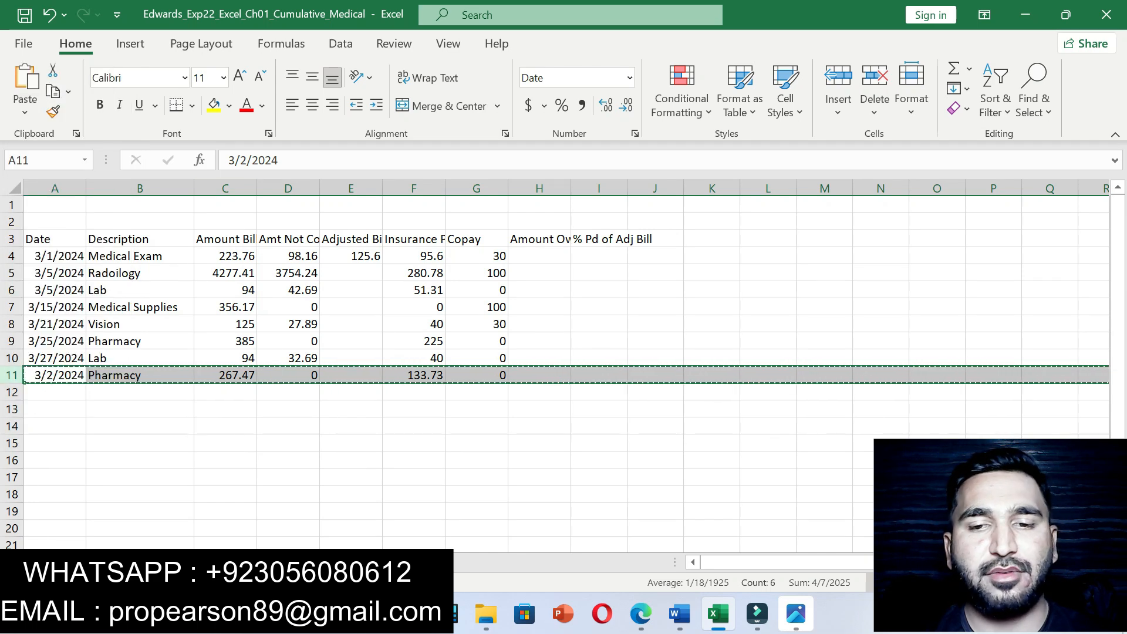
- Check the step 3 instruction in Word, then insert the cut 3/2/2024 Pharmacy row at row 5 in Excel
key(alt+Tab)
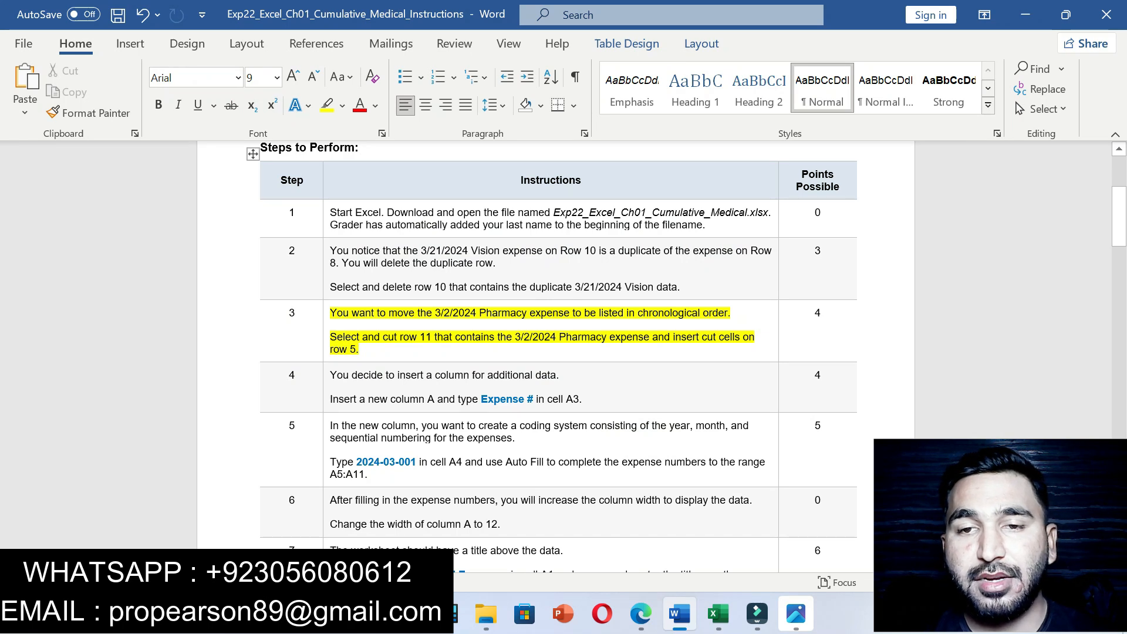
drag(609, 337, 359, 349)
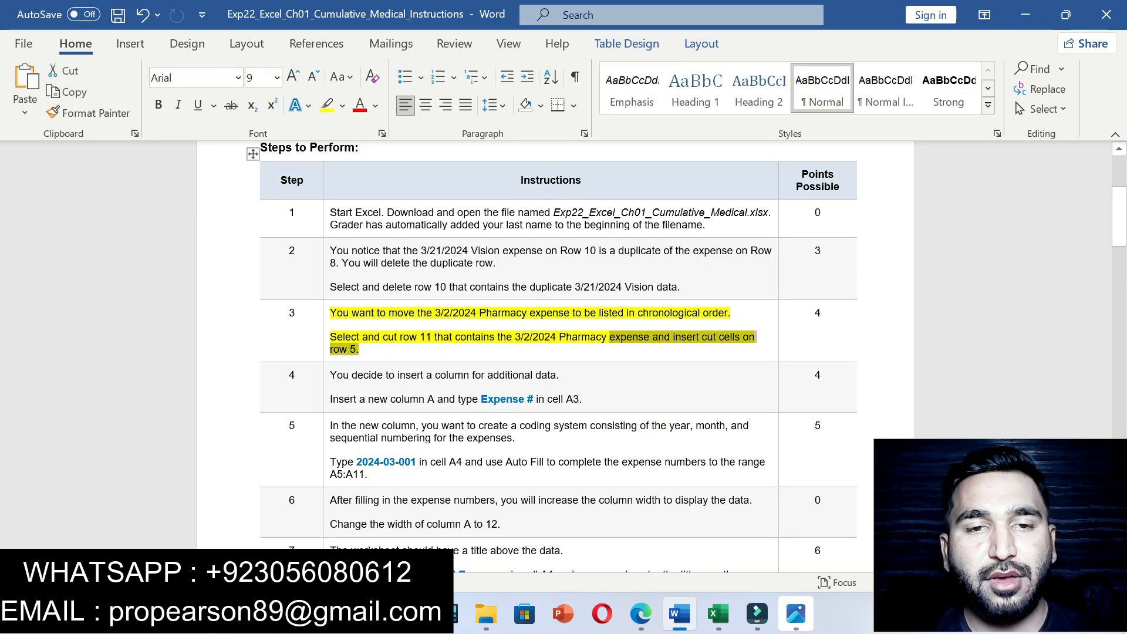
key(alt+Tab)
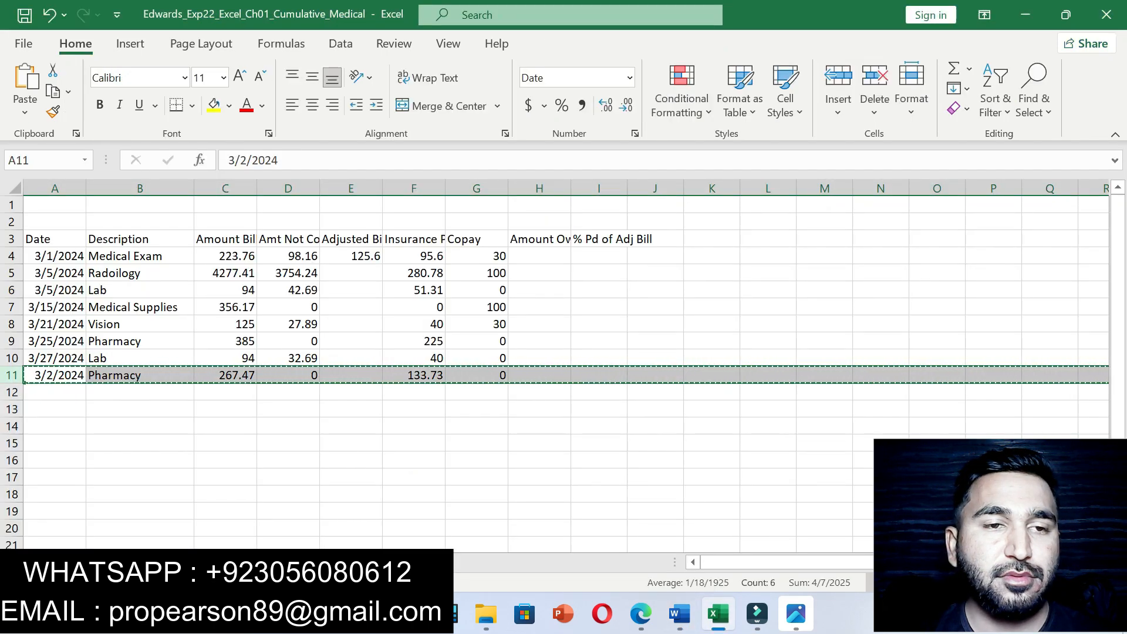
click(11, 273)
right_click(13, 273)
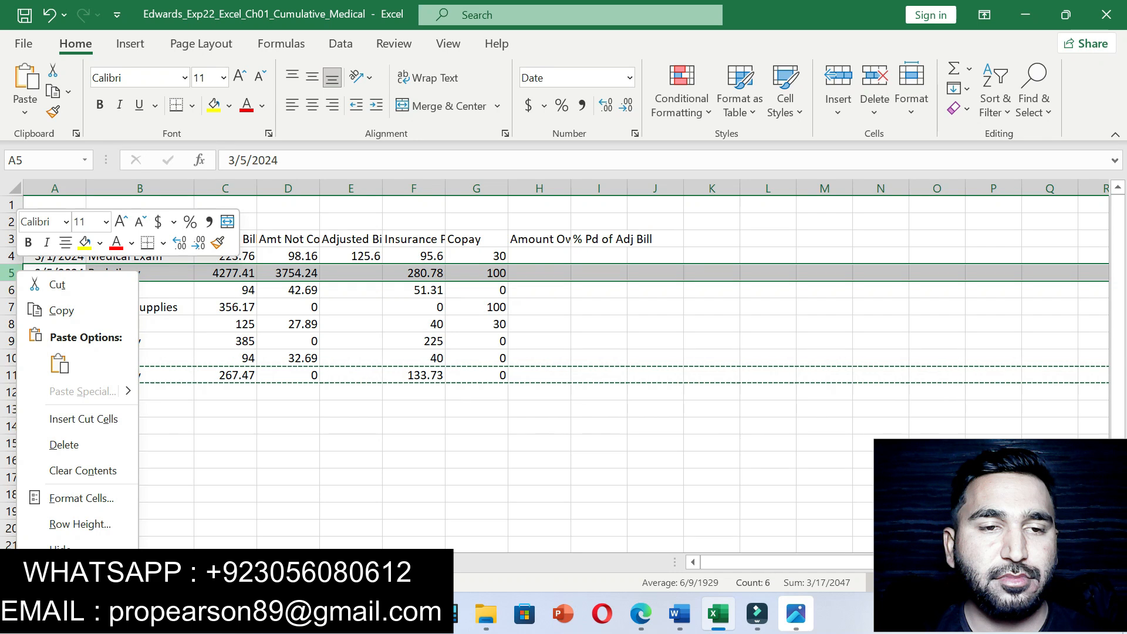
click(84, 419)
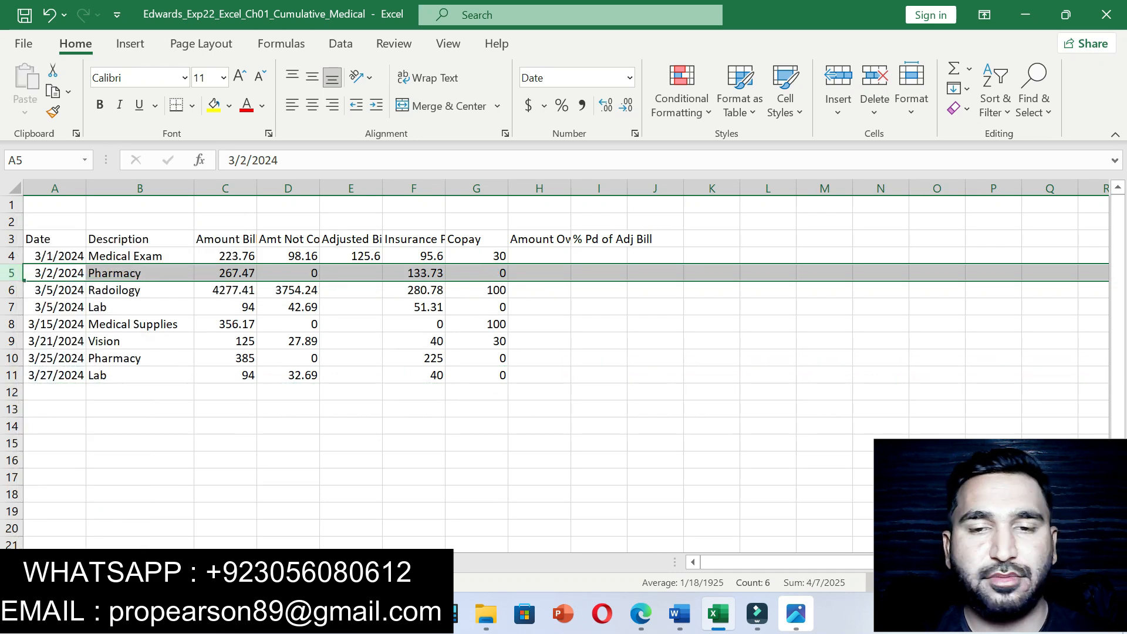
- Switch to Word, undo the step 3 highlight and highlight the step 4 instruction about inserting a new column A in yellow
click(679, 613)
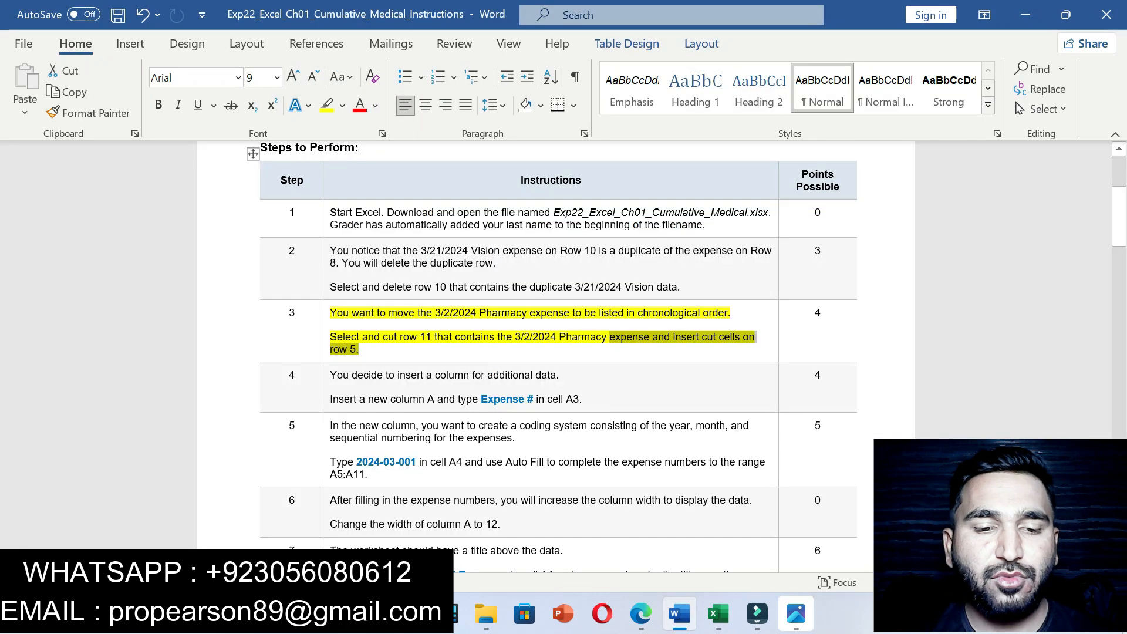
key(ctrl+z)
drag(330, 399, 582, 399)
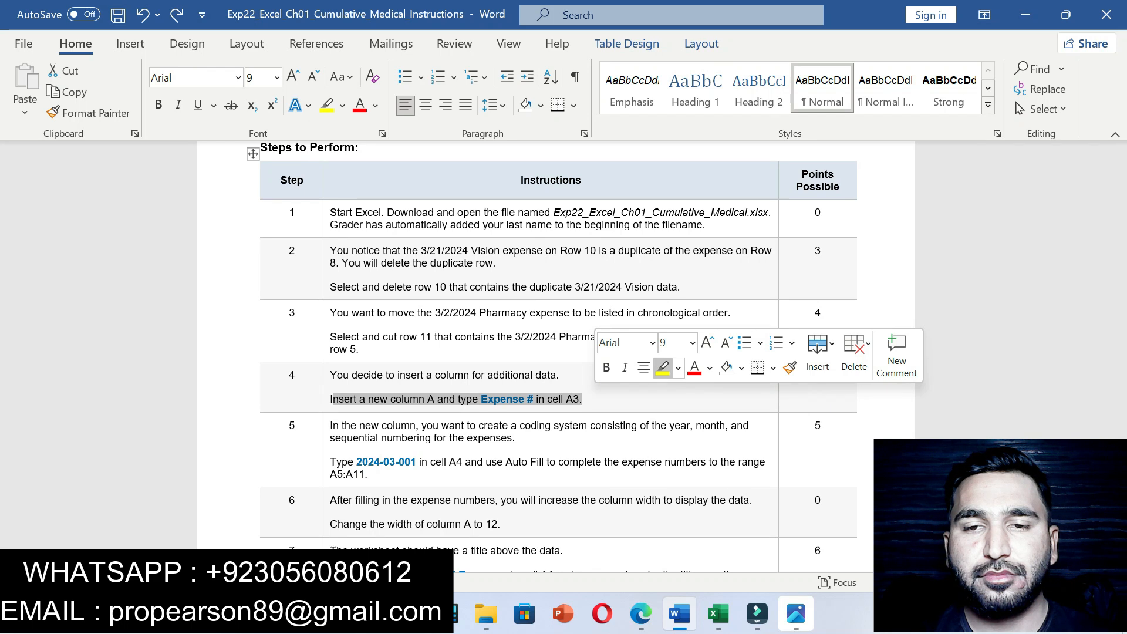
click(663, 368)
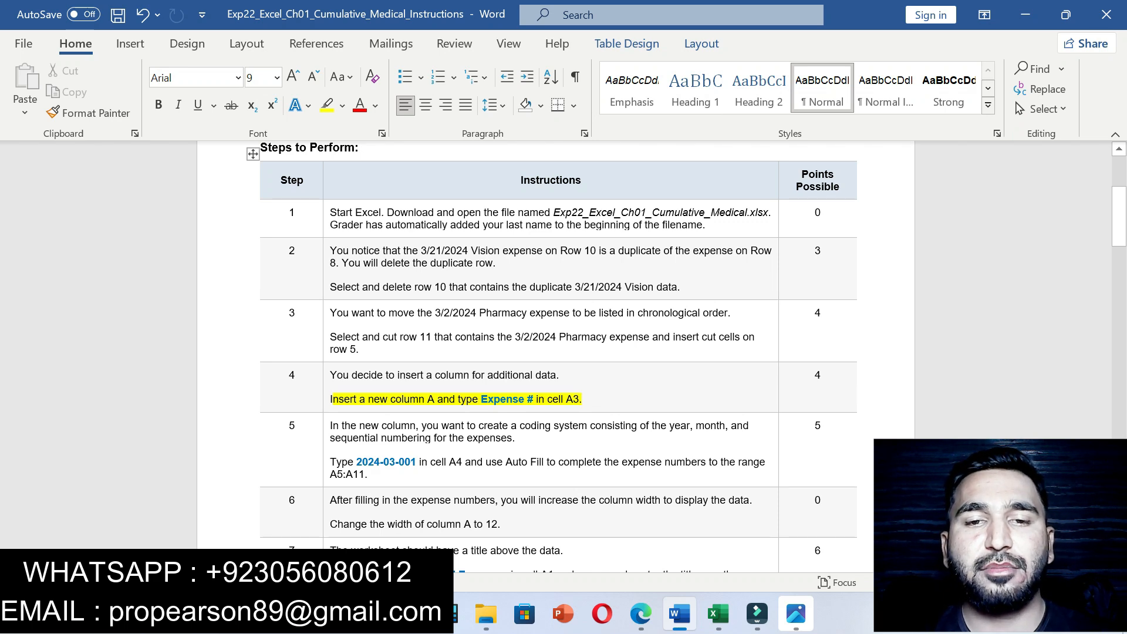
- Switch to Excel and insert a new column before the Date column
click(719, 614)
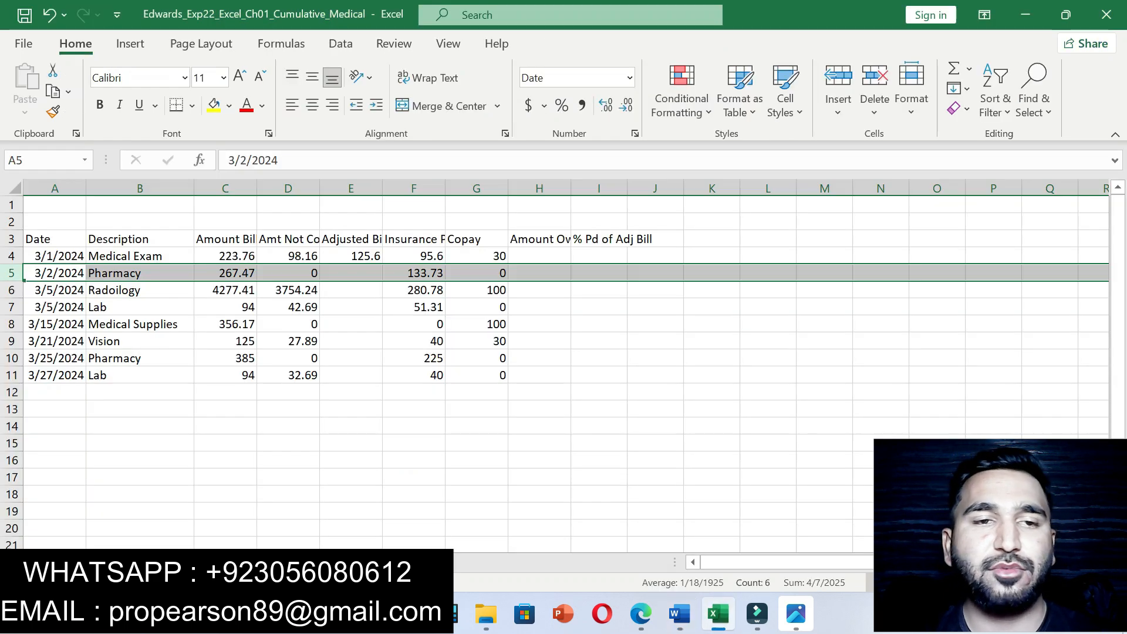
click(55, 189)
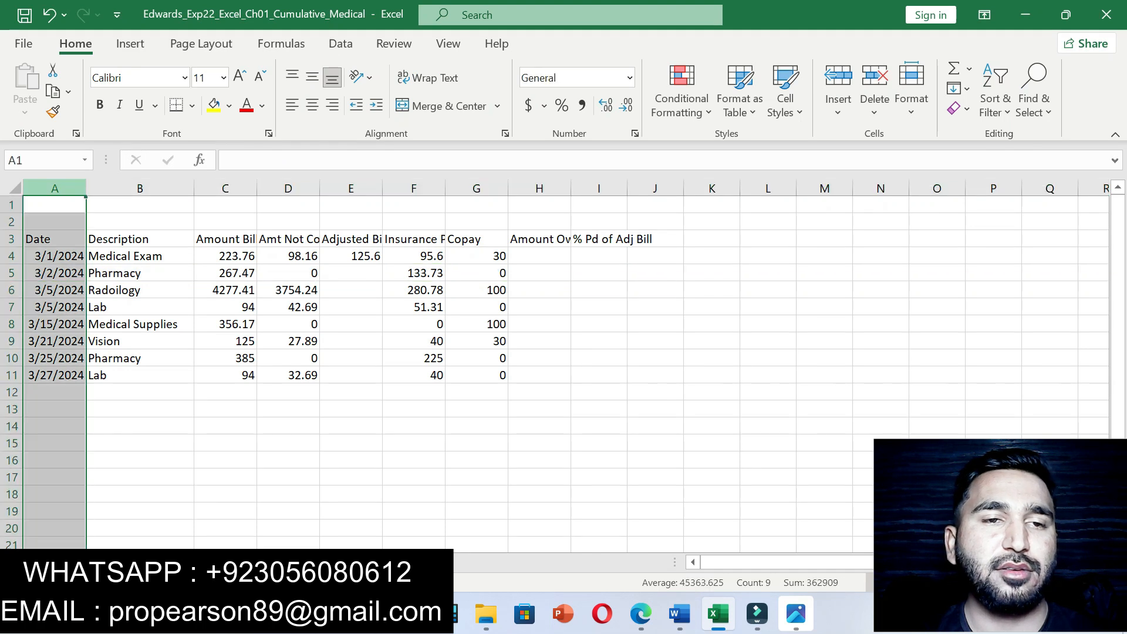
right_click(70, 190)
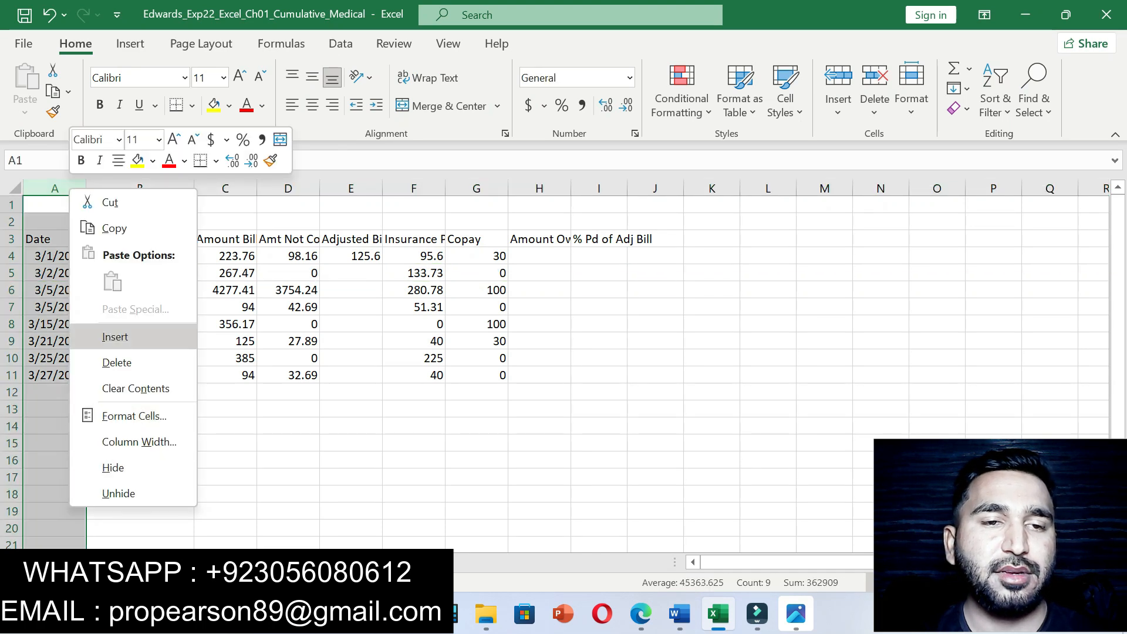
click(114, 336)
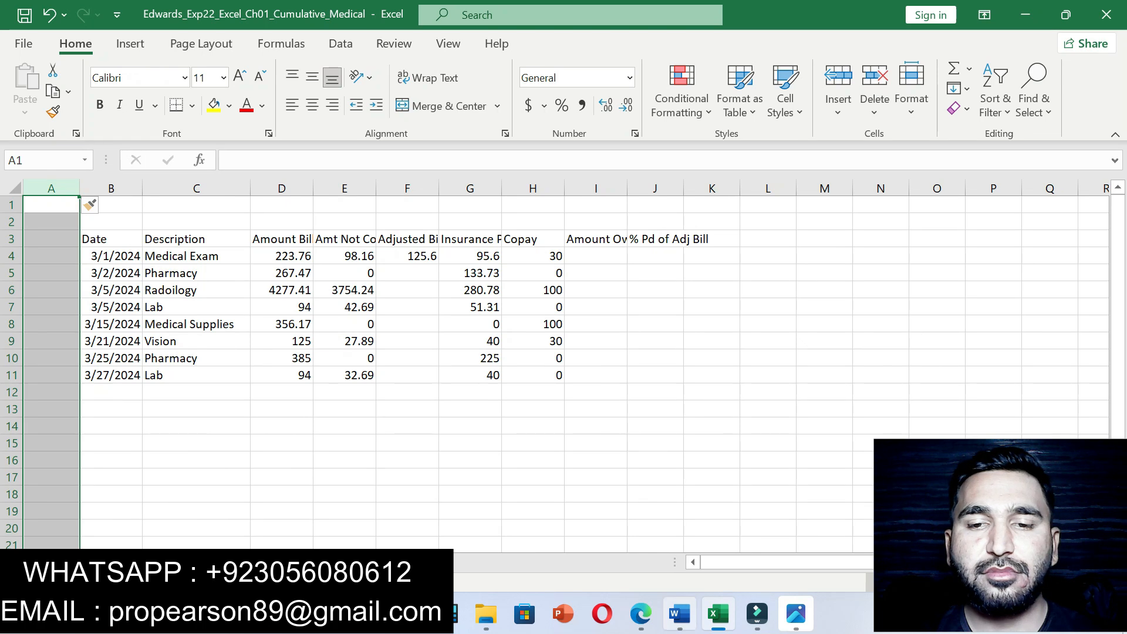
- Copy the heading text Expense # from the step 4 instruction in Word and enter it in cell A3 in Excel
key(alt+Tab)
drag(481, 400, 534, 399)
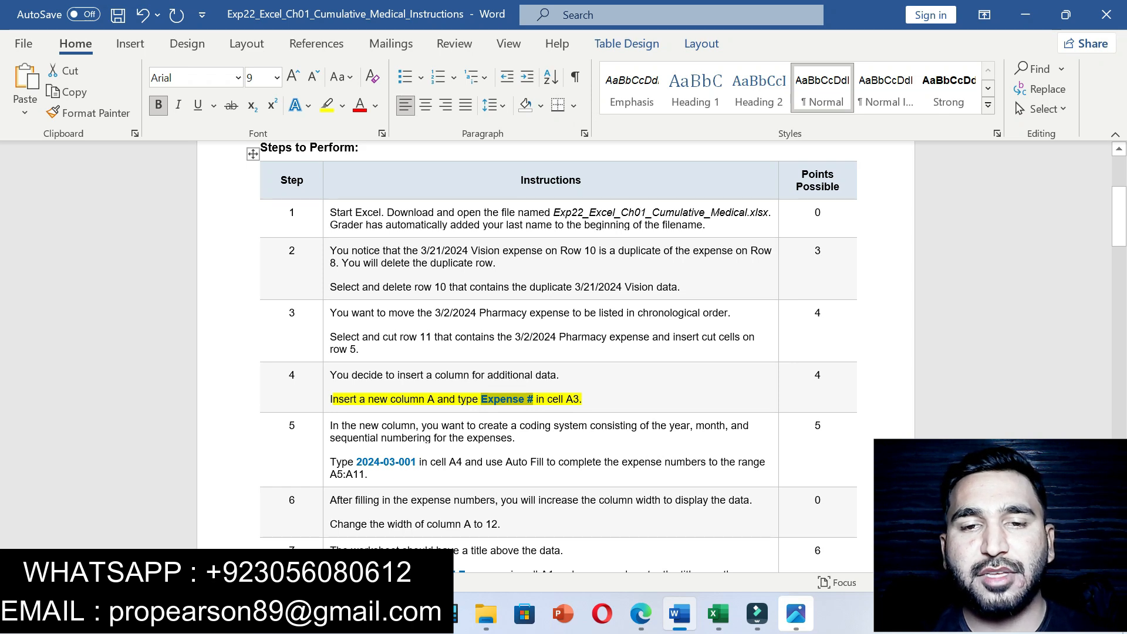
click(719, 614)
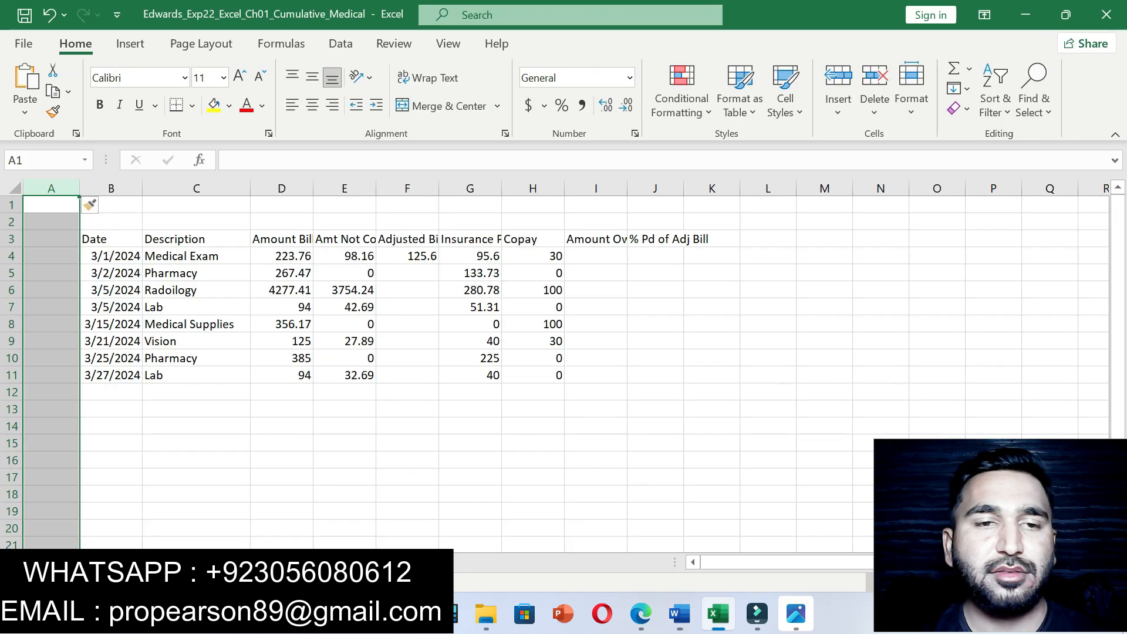
click(51, 239)
click(264, 160)
key(ctrl+v)
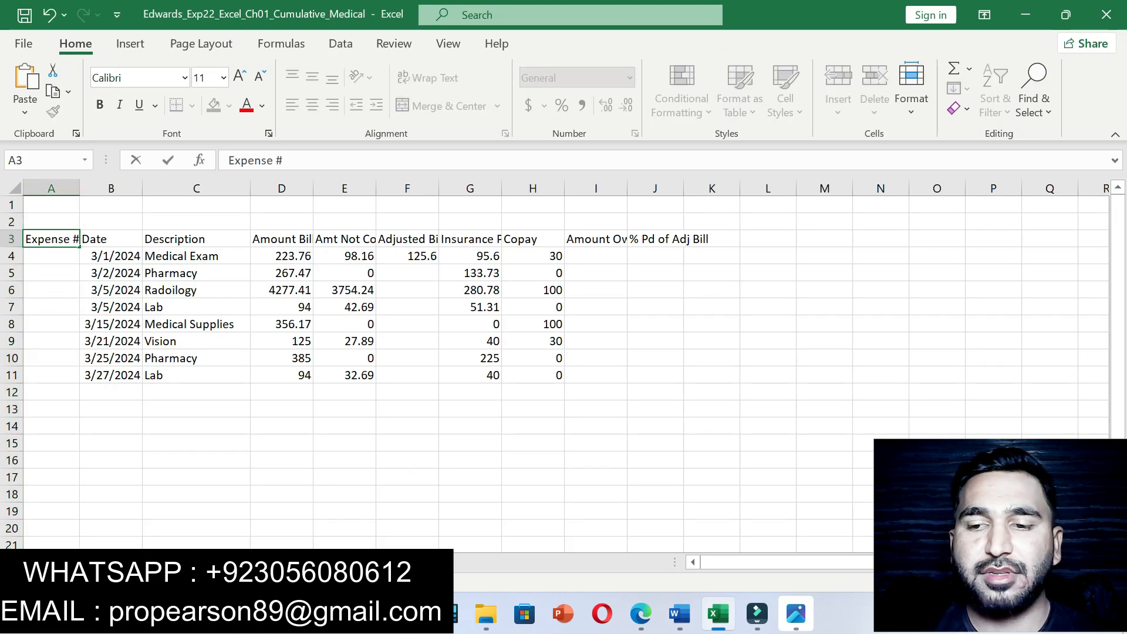
key(Return)
click(51, 239)
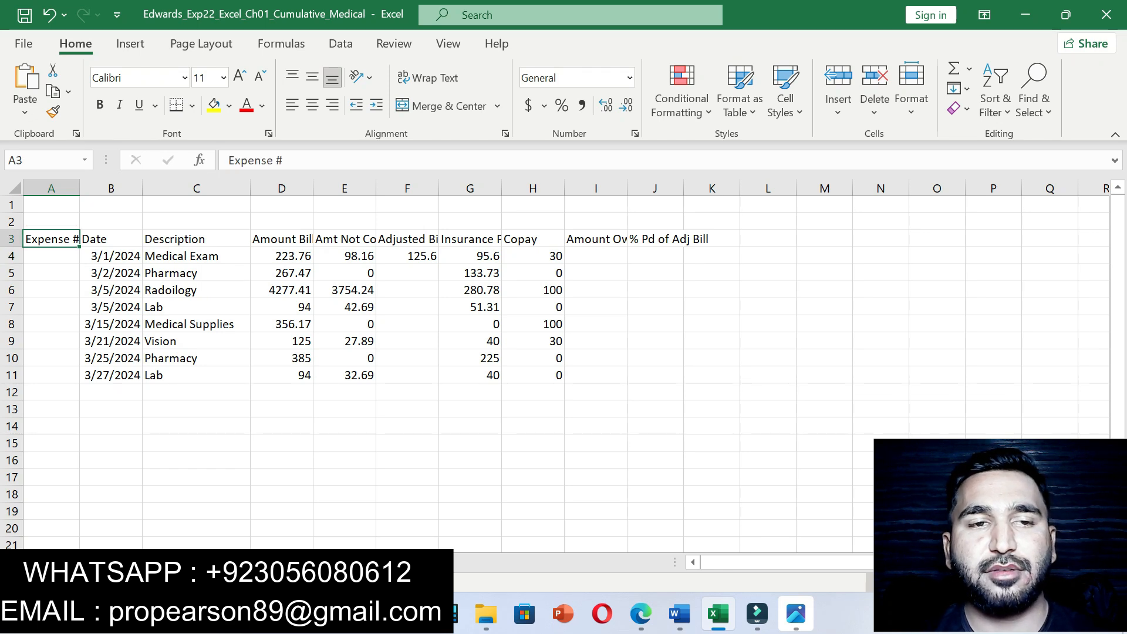
- Switch to Word, undo the step 4 highlight and highlight the step 5 instructions about the expense numbering system in yellow
click(679, 613)
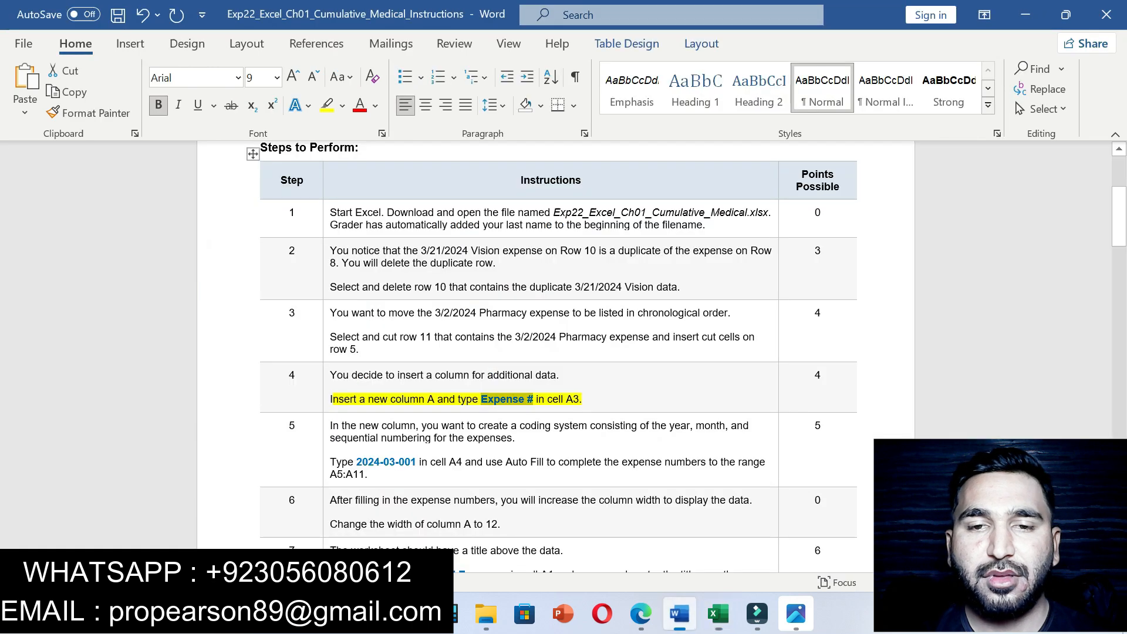
click(531, 426)
key(ctrl+z)
click(530, 426)
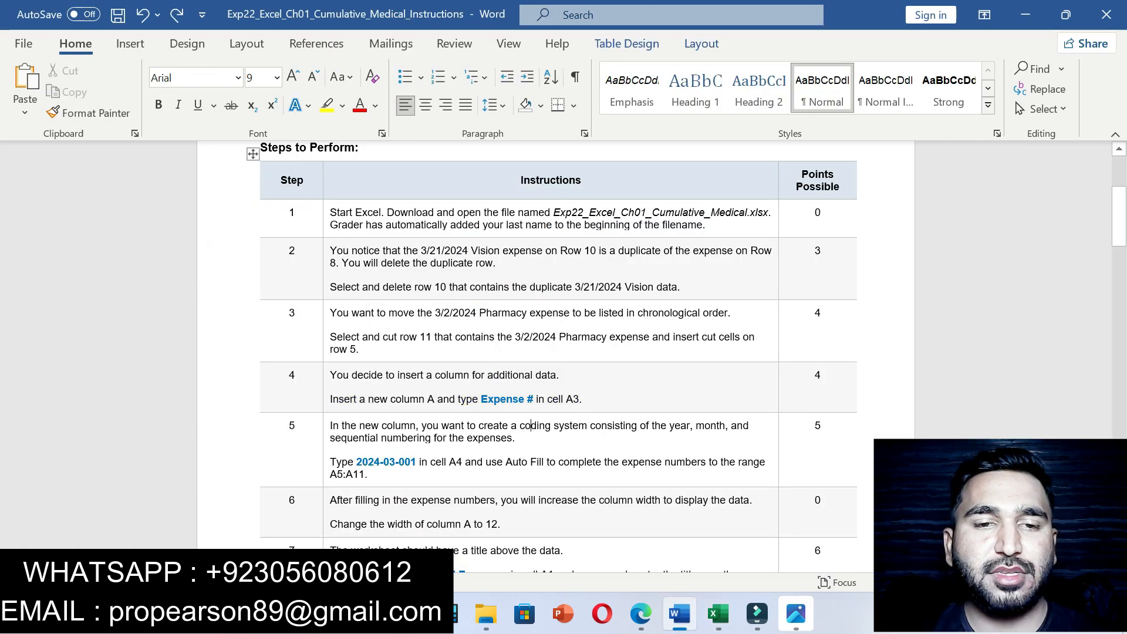
drag(330, 426, 368, 475)
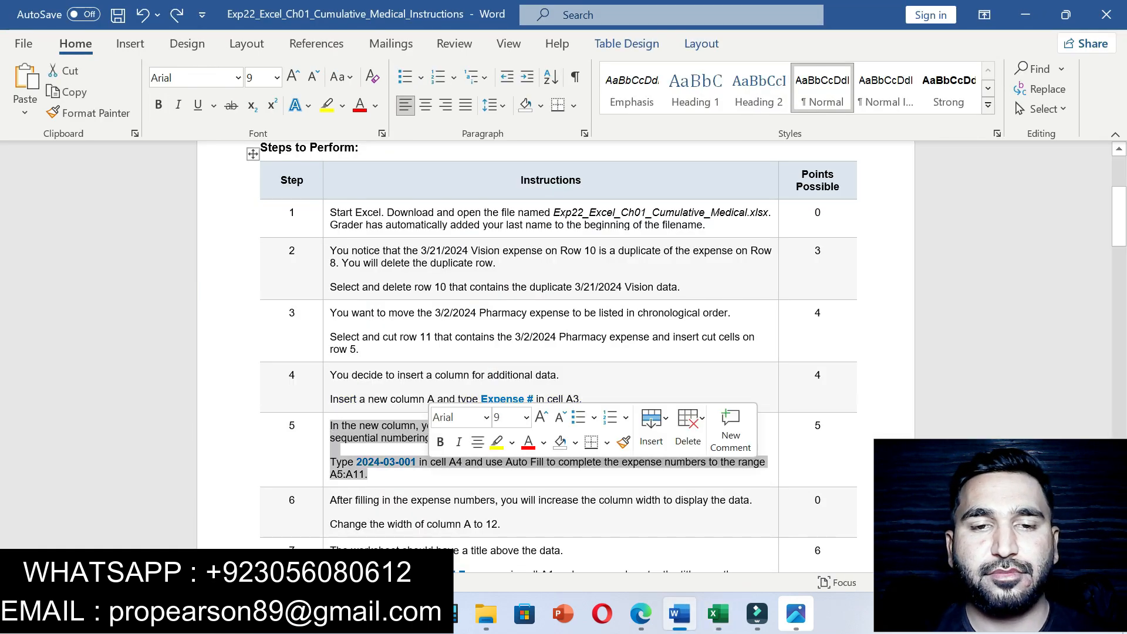
click(496, 443)
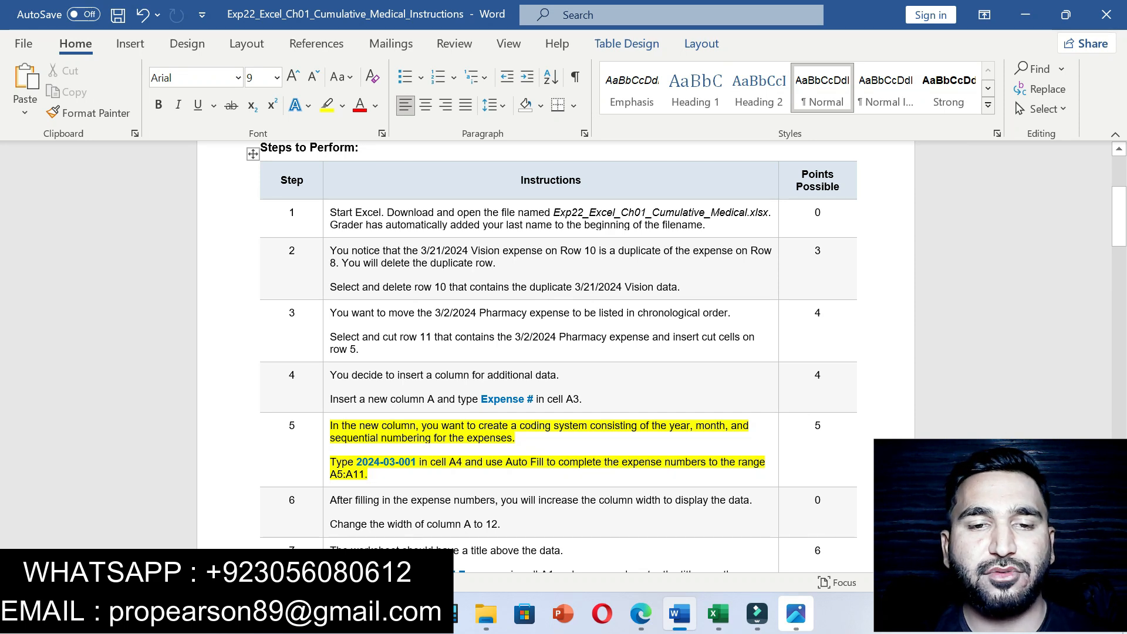
- Copy 2024-03-001 from the step 5 instruction in Word and enter it in cell A4 in Excel
drag(357, 462, 418, 462)
key(ctrl+c)
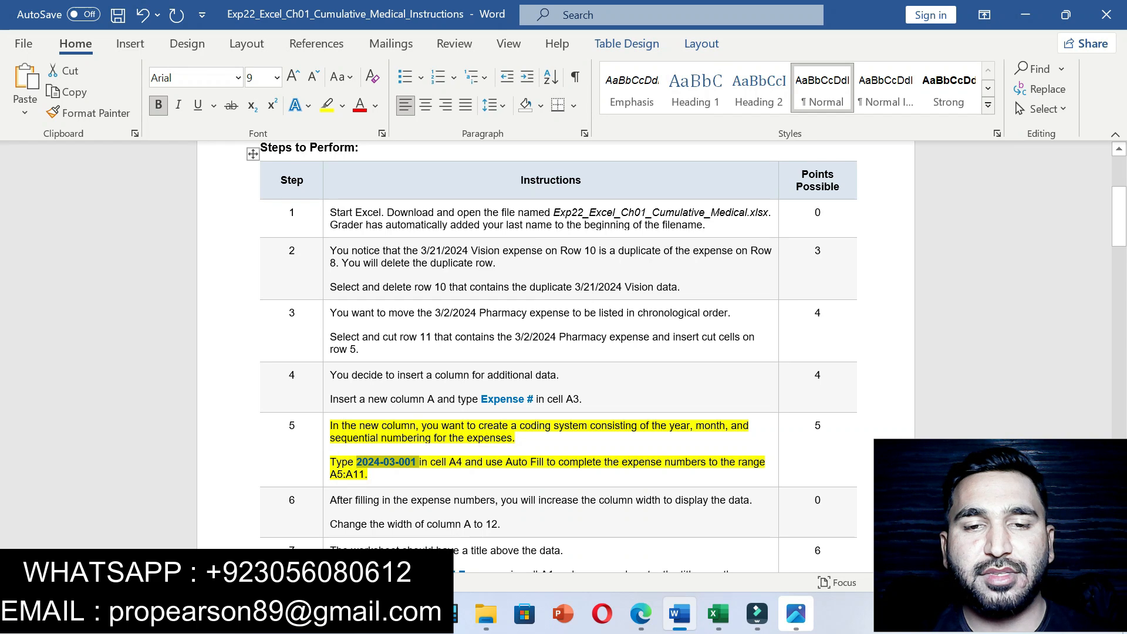
click(718, 613)
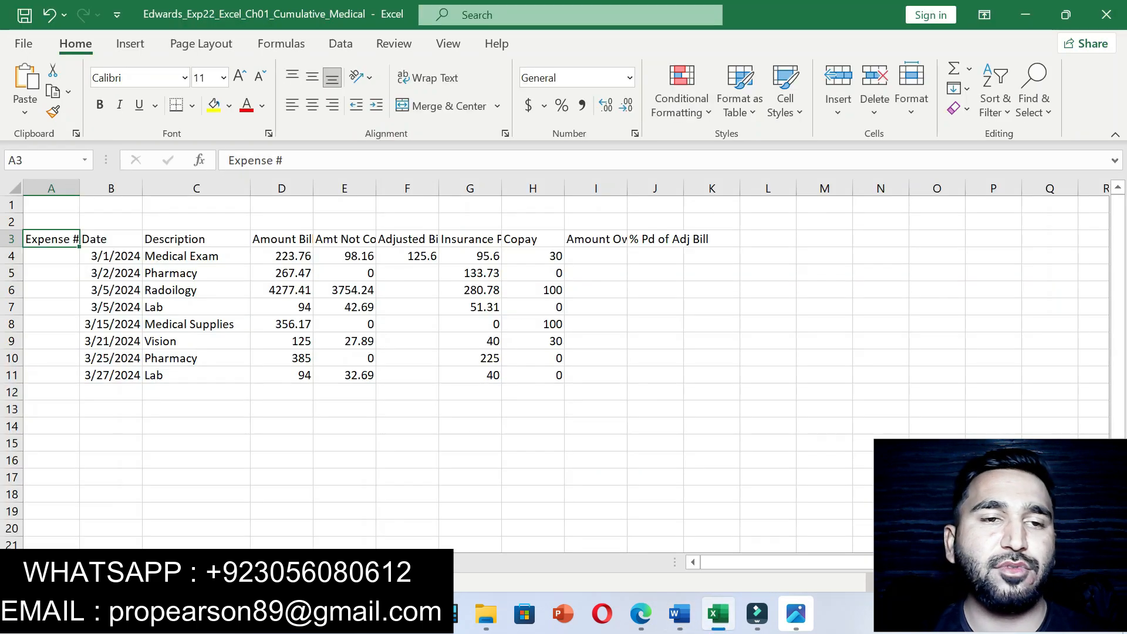
key(Down)
key(F2)
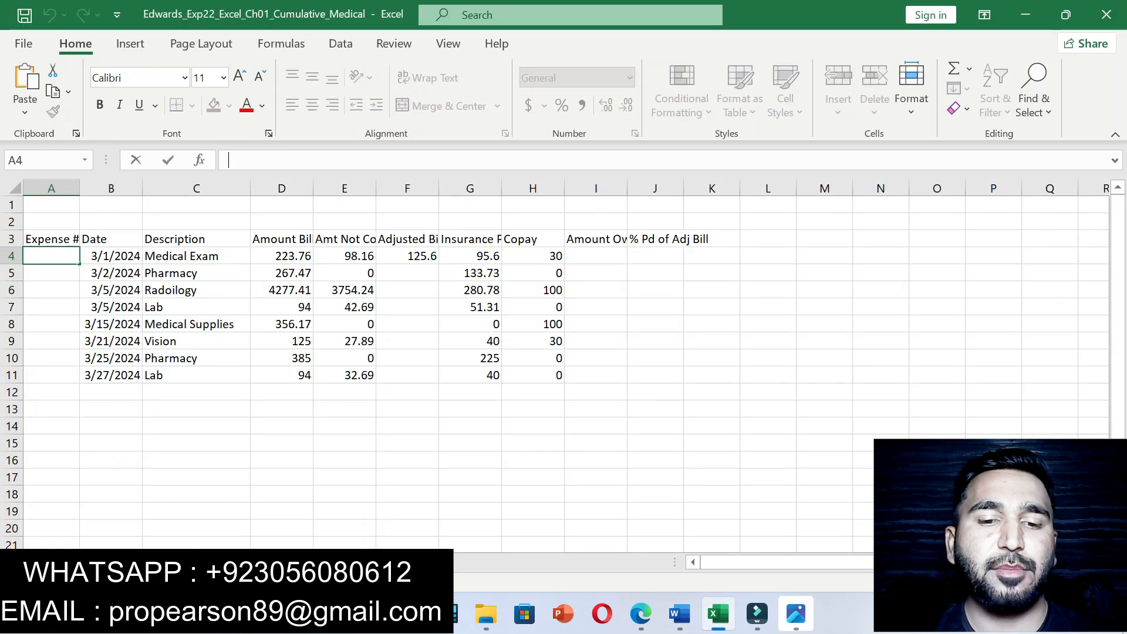
key(ctrl+v)
key(Return)
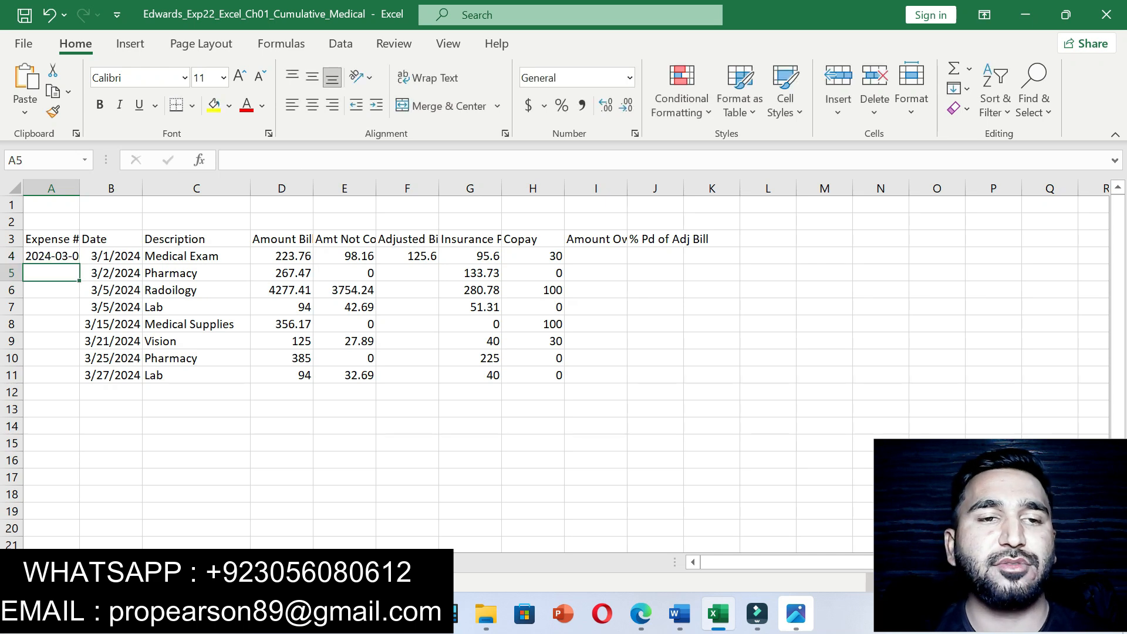
click(51, 256)
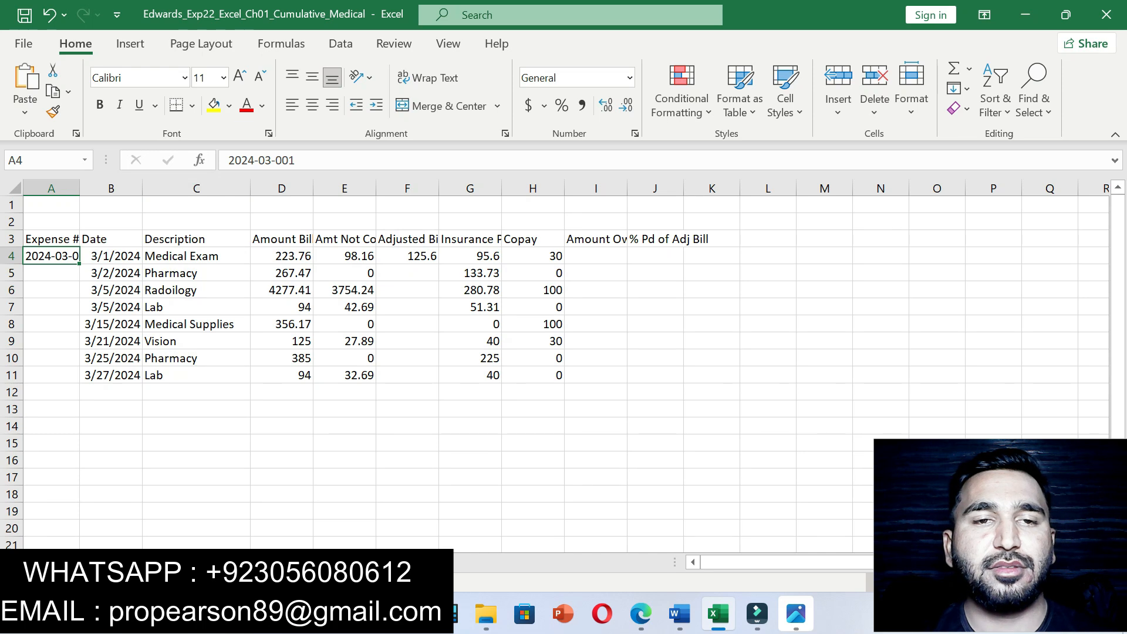
- Review the Auto Fill instruction in Word, then fill the expense numbers from A4 through A5:A11 in Excel
click(680, 613)
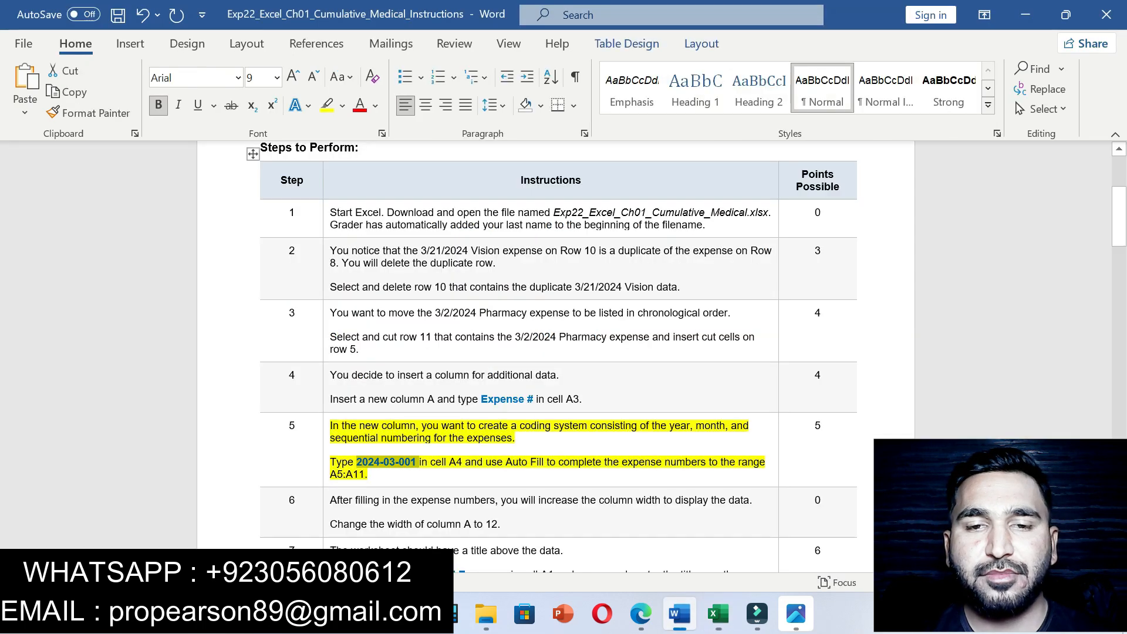
drag(449, 461, 368, 474)
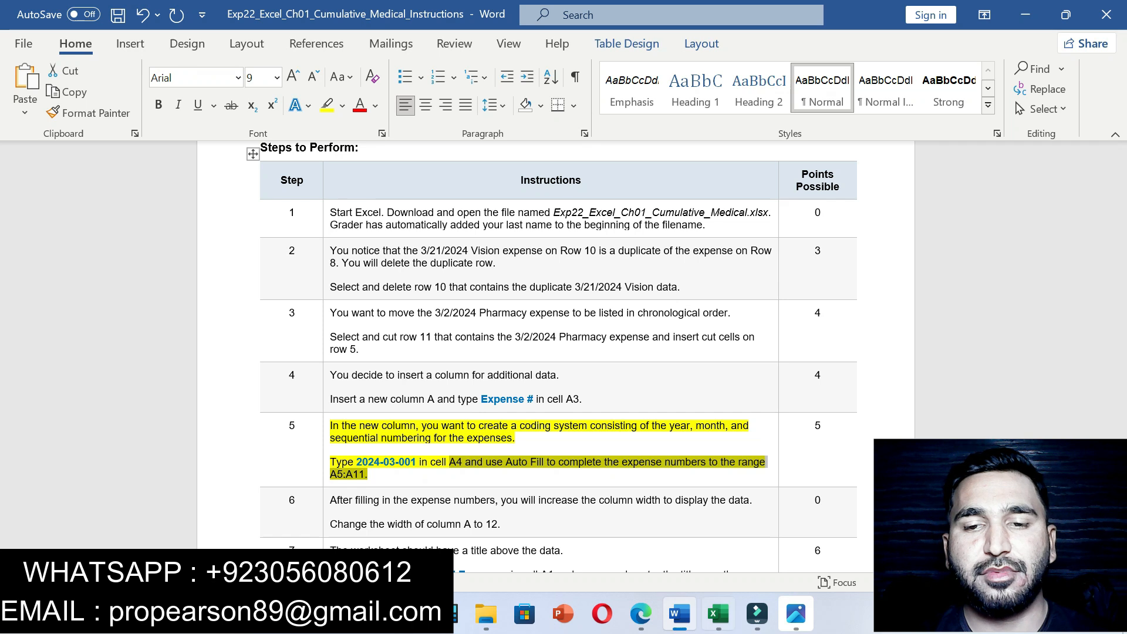
click(719, 614)
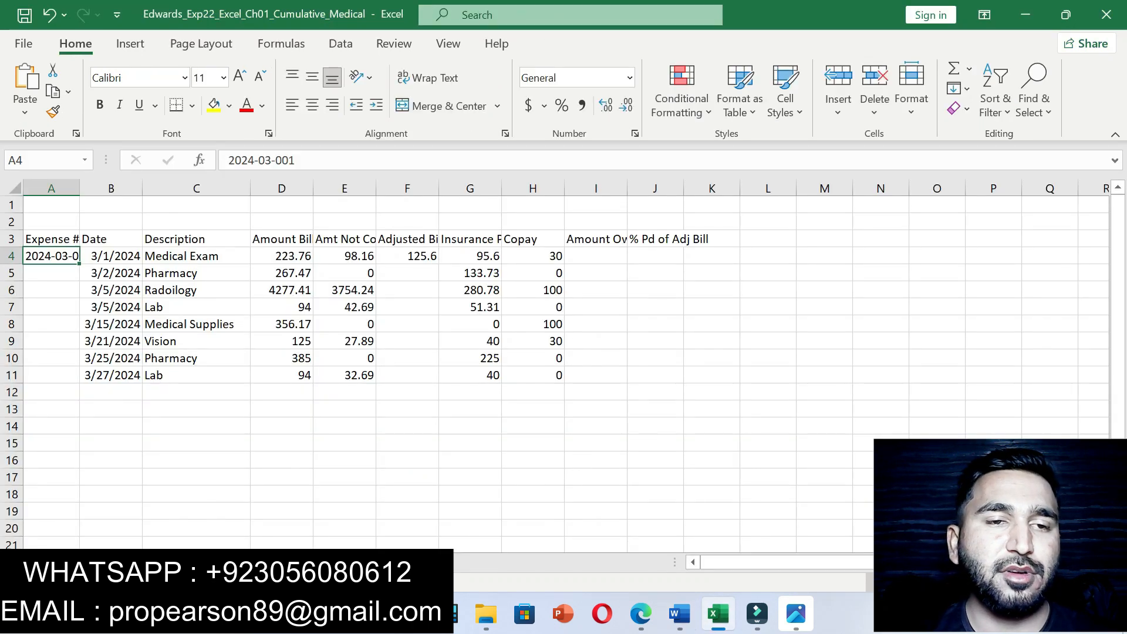
double_click(79, 264)
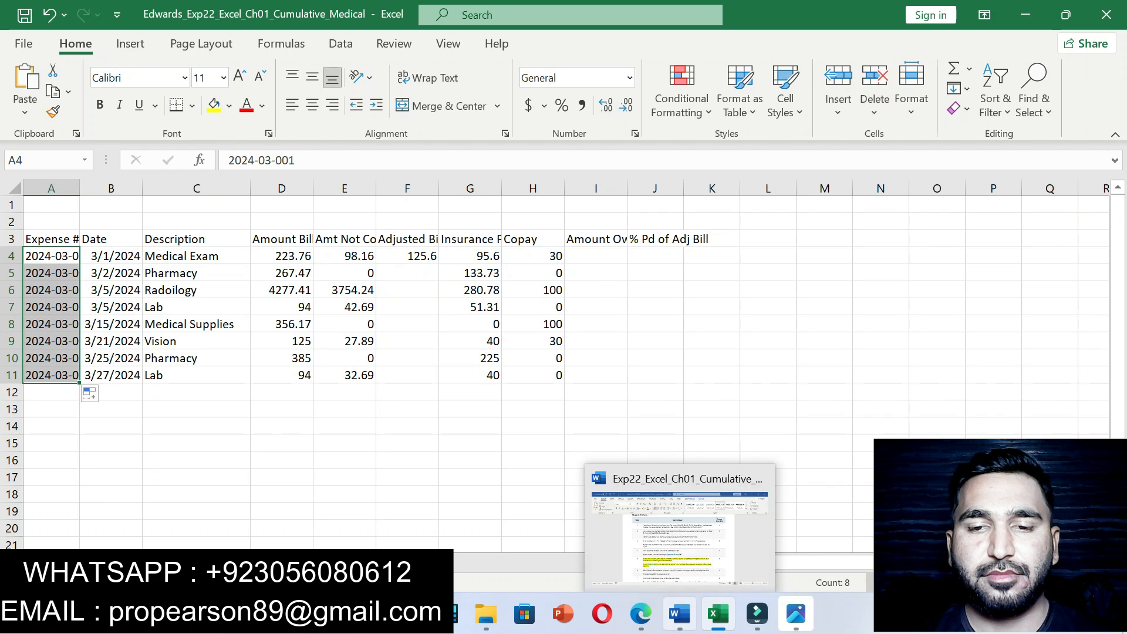
- Switch to Word, undo the earlier highlights and highlight the step 6 instructions about the width of column A in yellow
click(680, 614)
scroll(558, 352, down, 10)
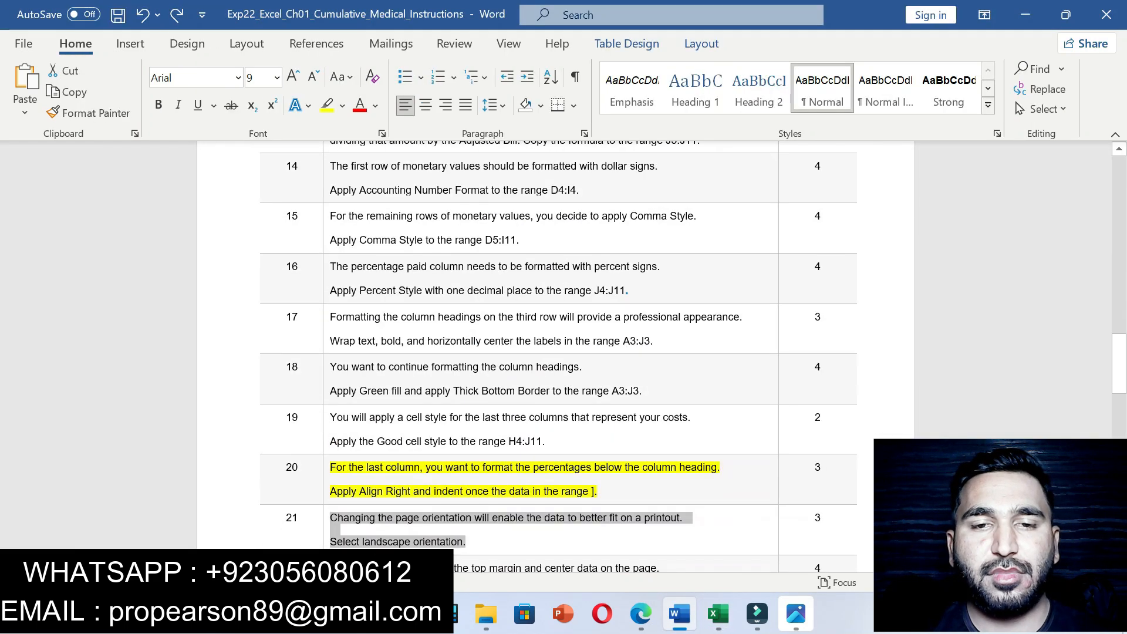
key(ctrl+z)
key(ctrl+z)
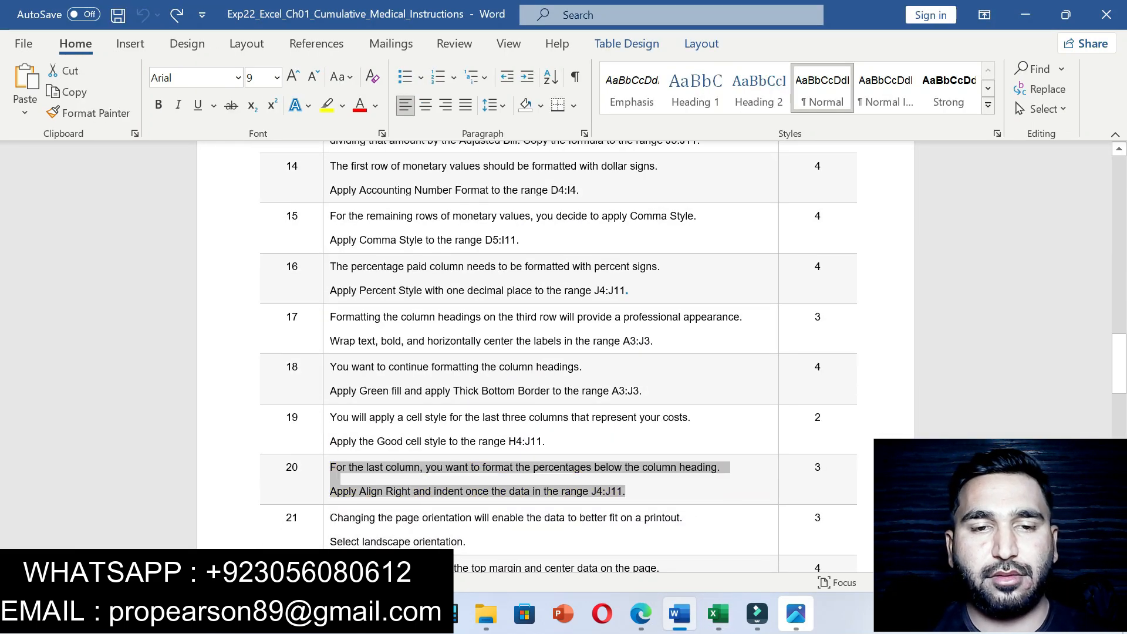
drag(1120, 364, 1120, 241)
drag(329, 333, 500, 359)
click(582, 335)
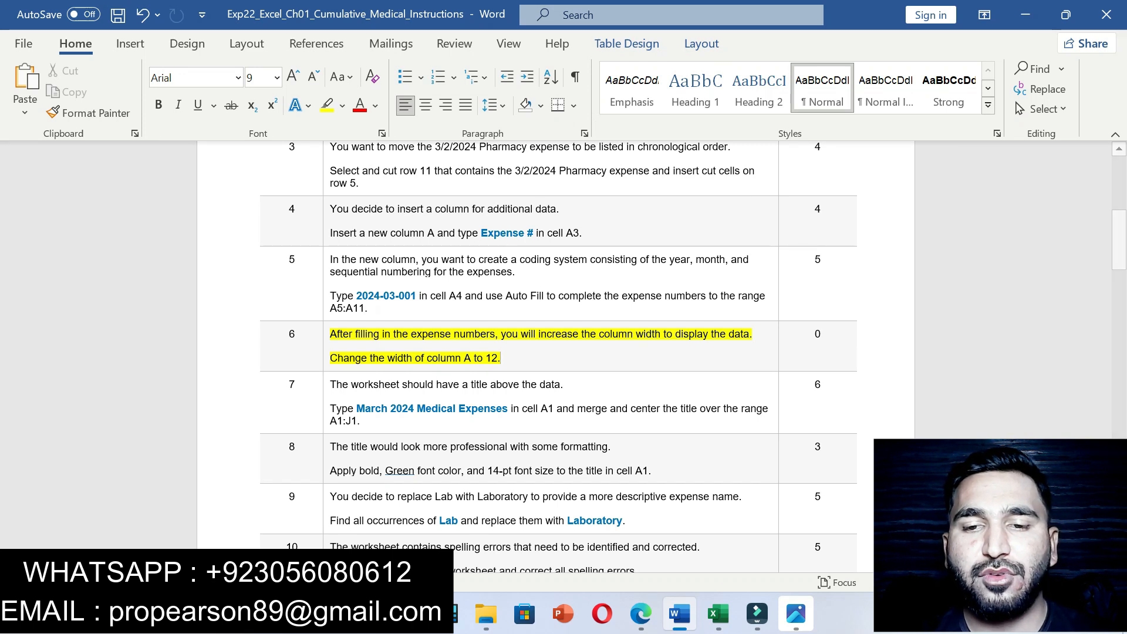
- Switch to Excel and set the width of column A to 12
click(719, 614)
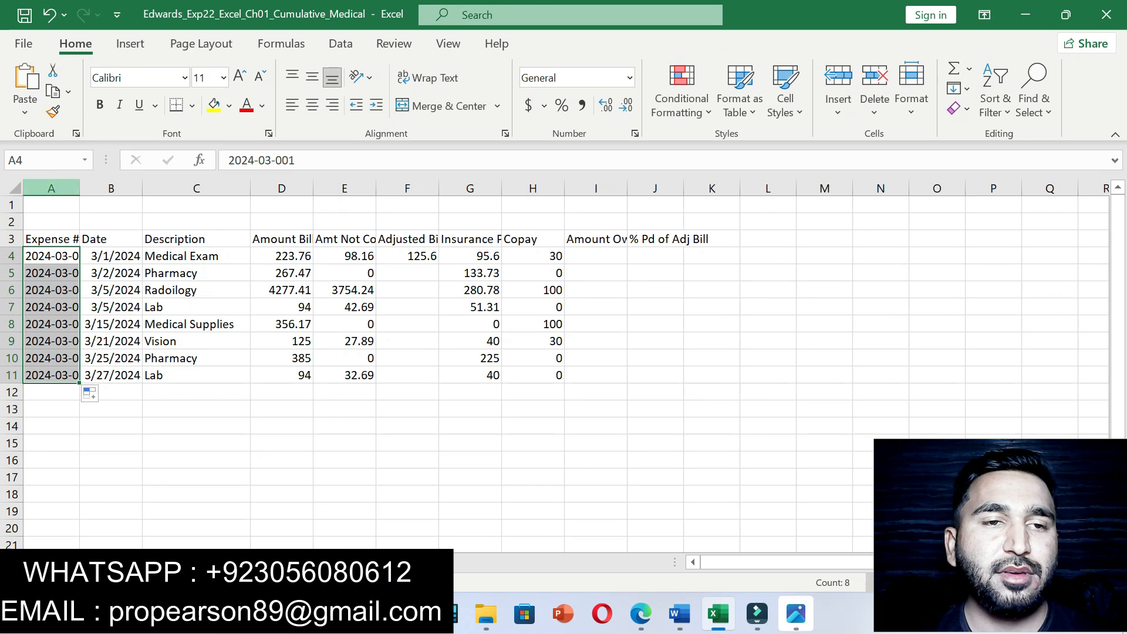
click(51, 188)
right_click(59, 191)
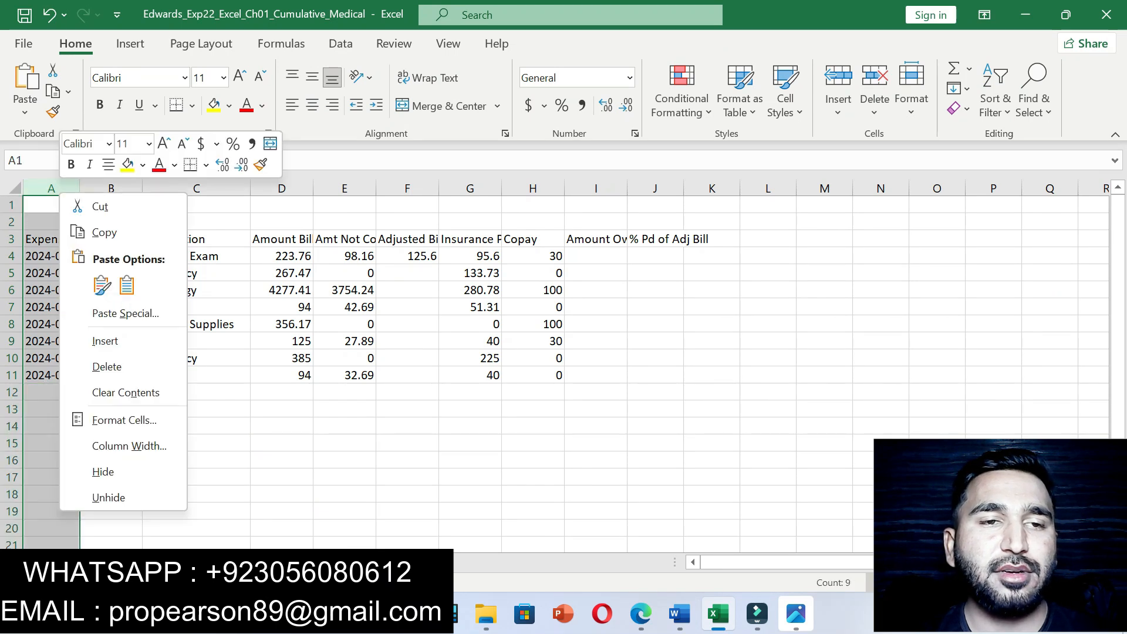
click(129, 445)
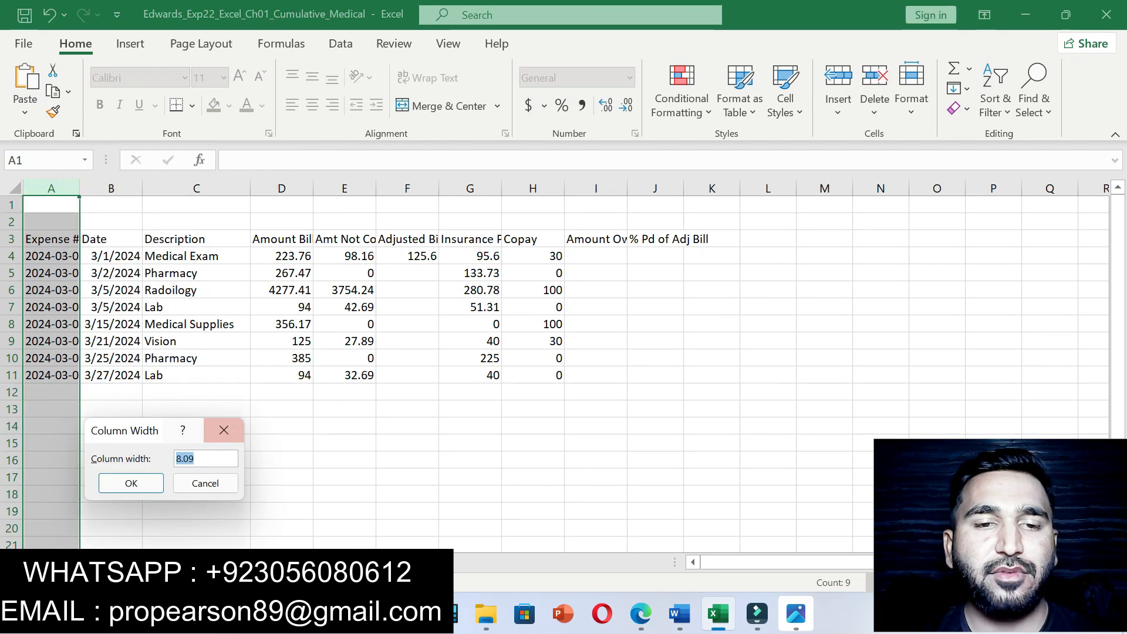
text(12)
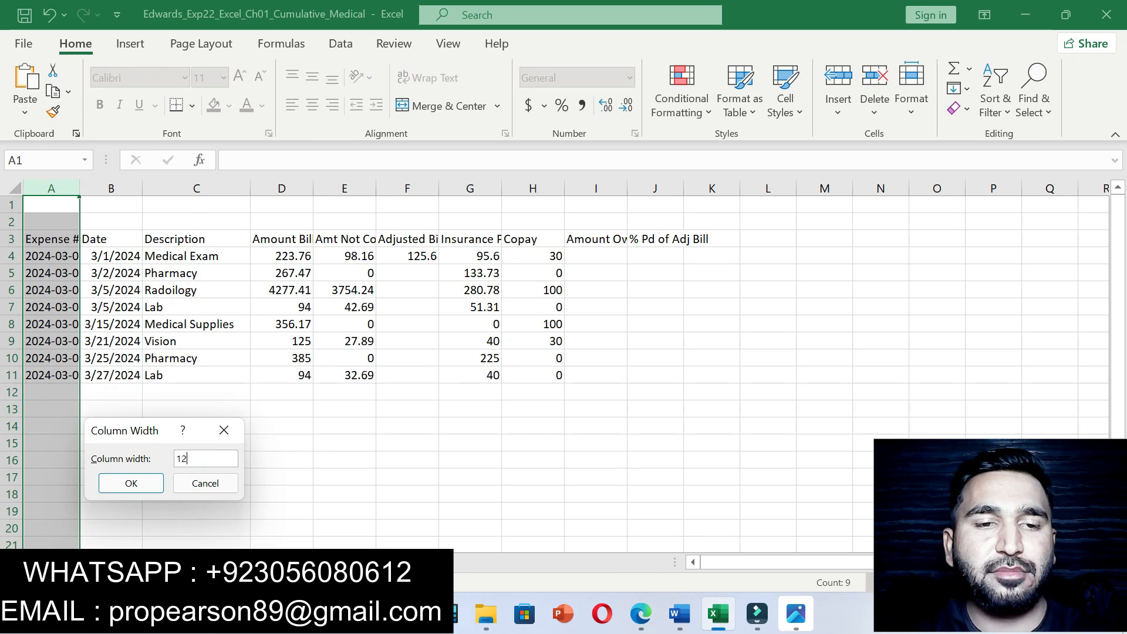
key(Return)
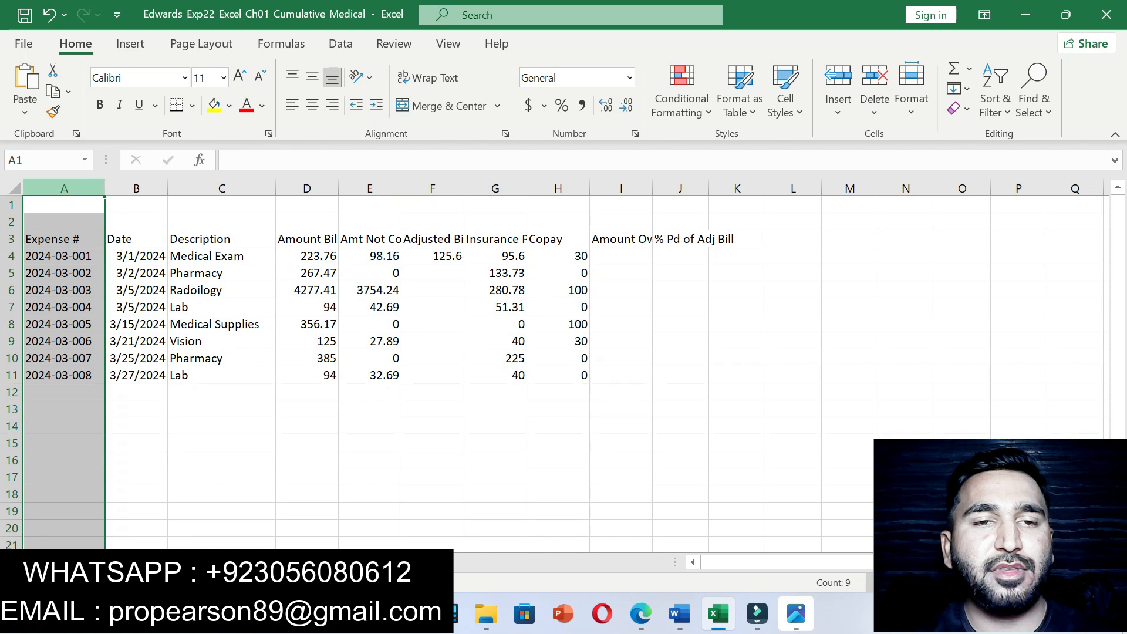
- Switch to Word and highlight the step 7 instructions about the worksheet title in yellow
click(680, 614)
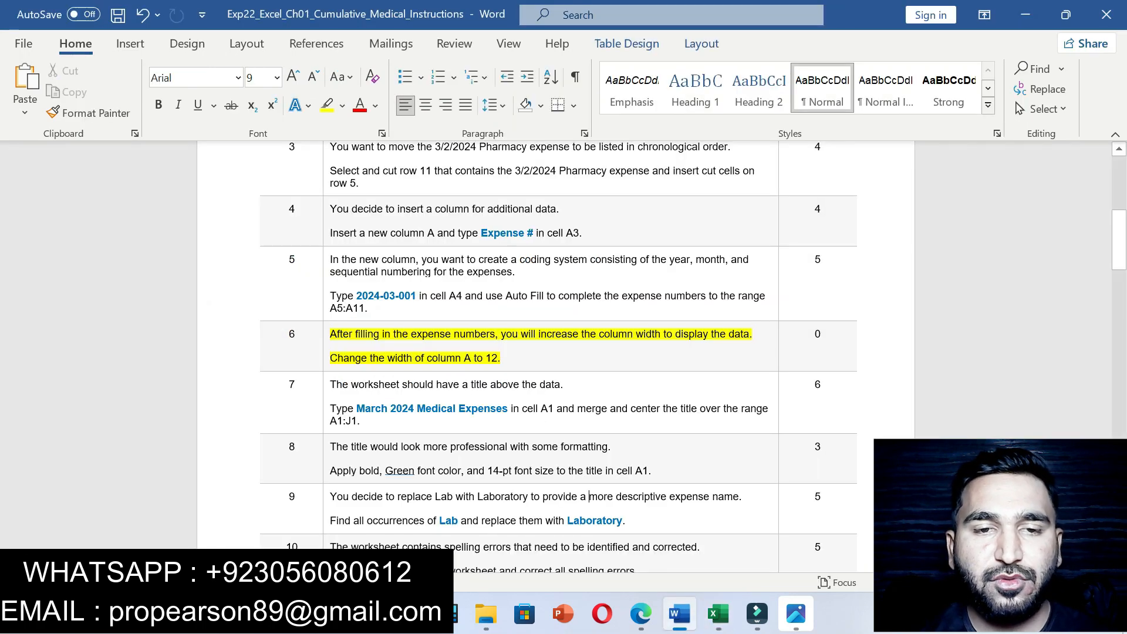
drag(331, 385, 378, 422)
click(474, 398)
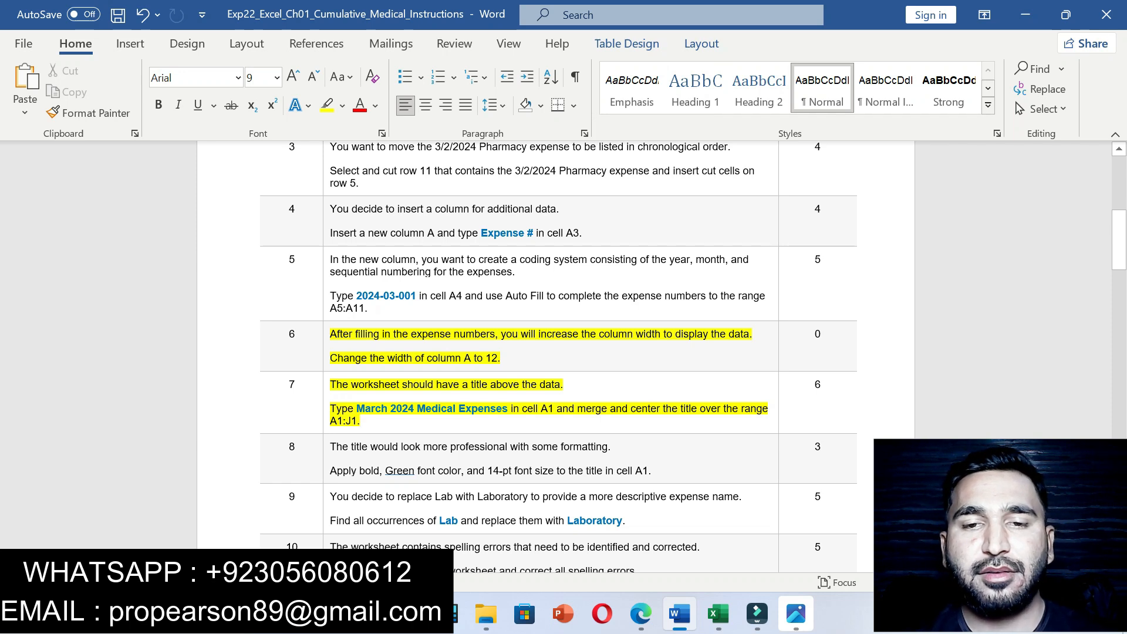
- Copy March 2024 Medical Expenses from the step 7 instruction in Word and enter it in cell A1 in Excel
drag(357, 409, 510, 409)
key(ctrl+c)
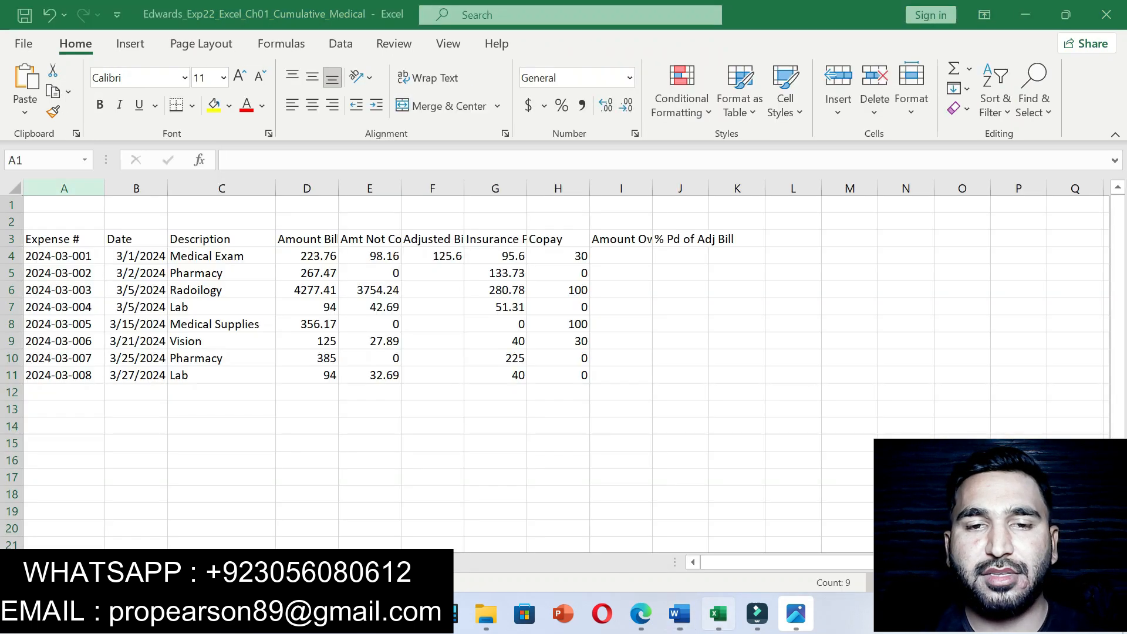
click(718, 614)
click(64, 204)
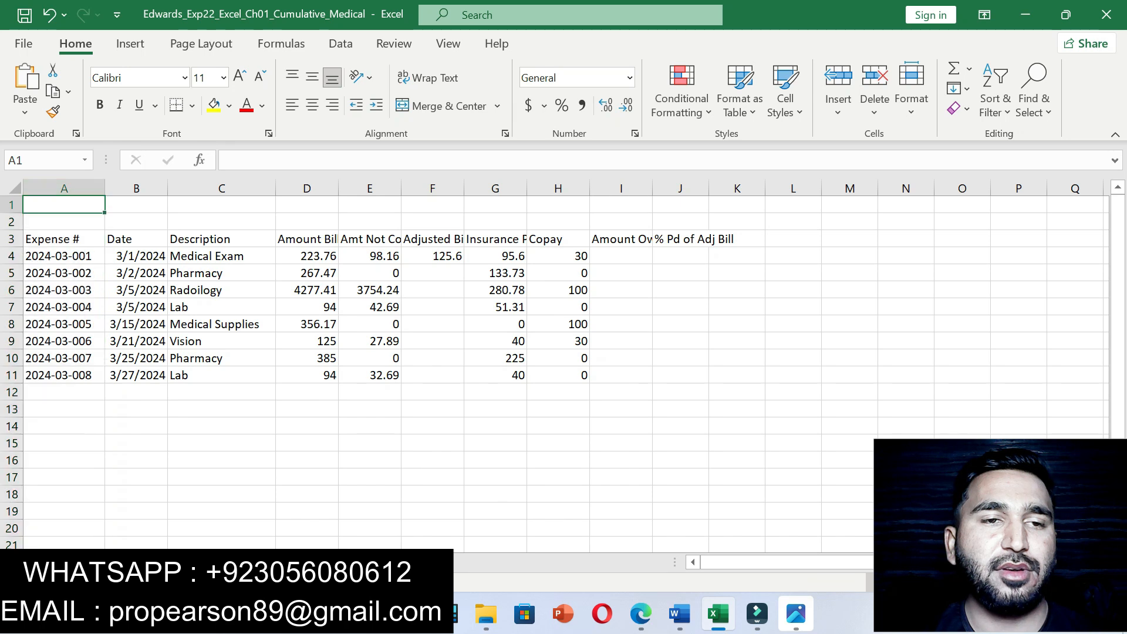
key(ctrl+v)
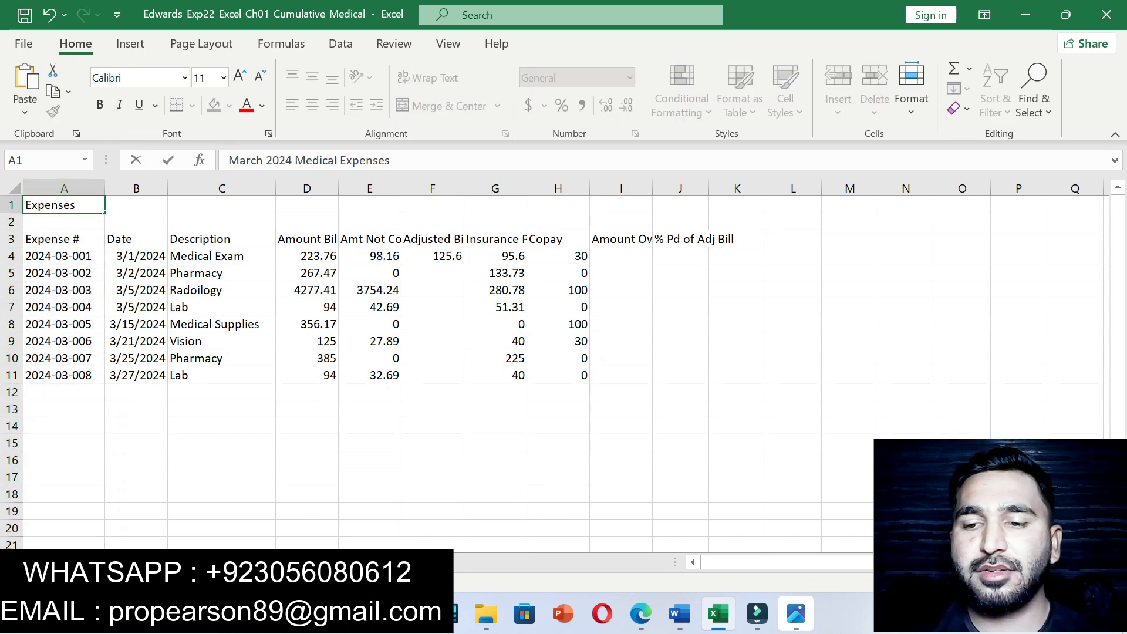
key(Return)
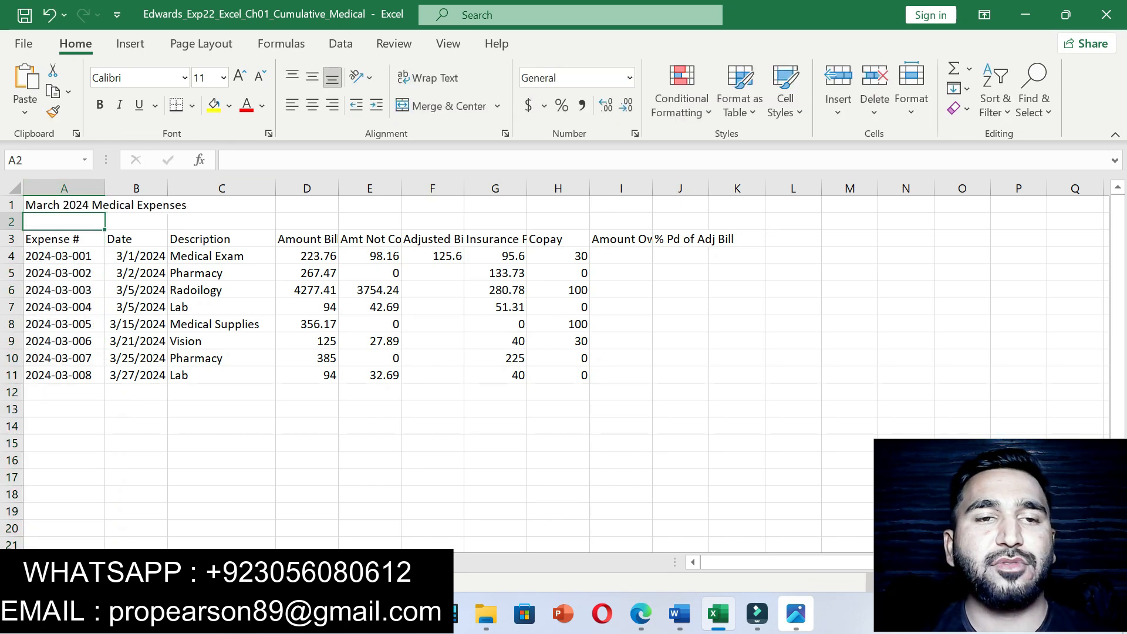
- Review the merge and center instruction of step 7 in Word and copy its range reference A1:J1
key(alt+Tab)
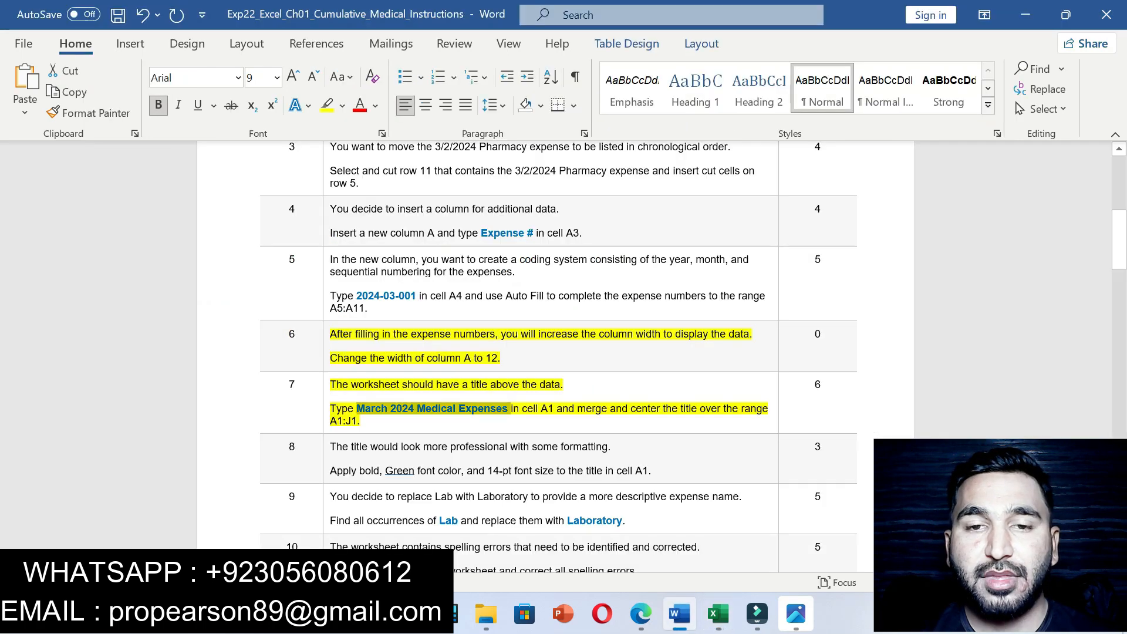
drag(557, 409, 360, 421)
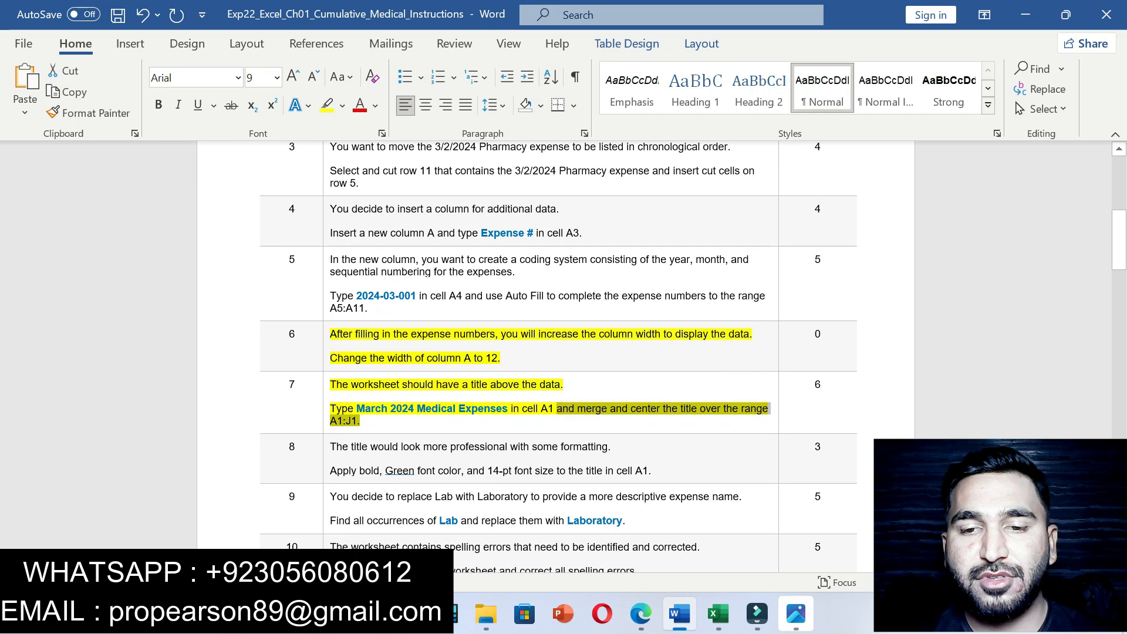
key(alt+Tab)
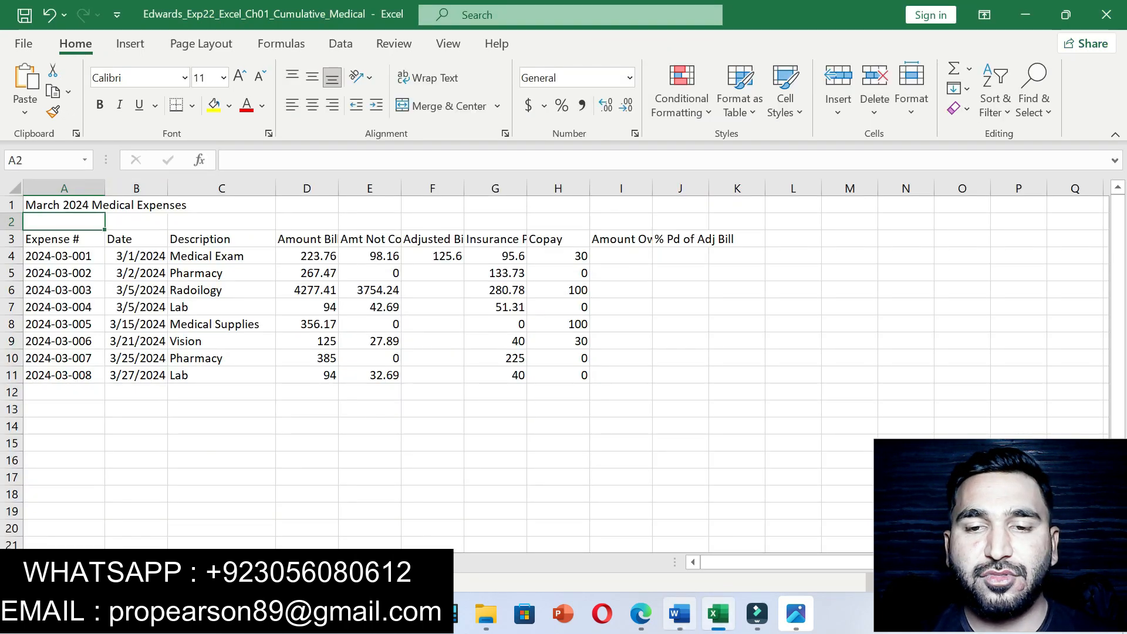
click(680, 614)
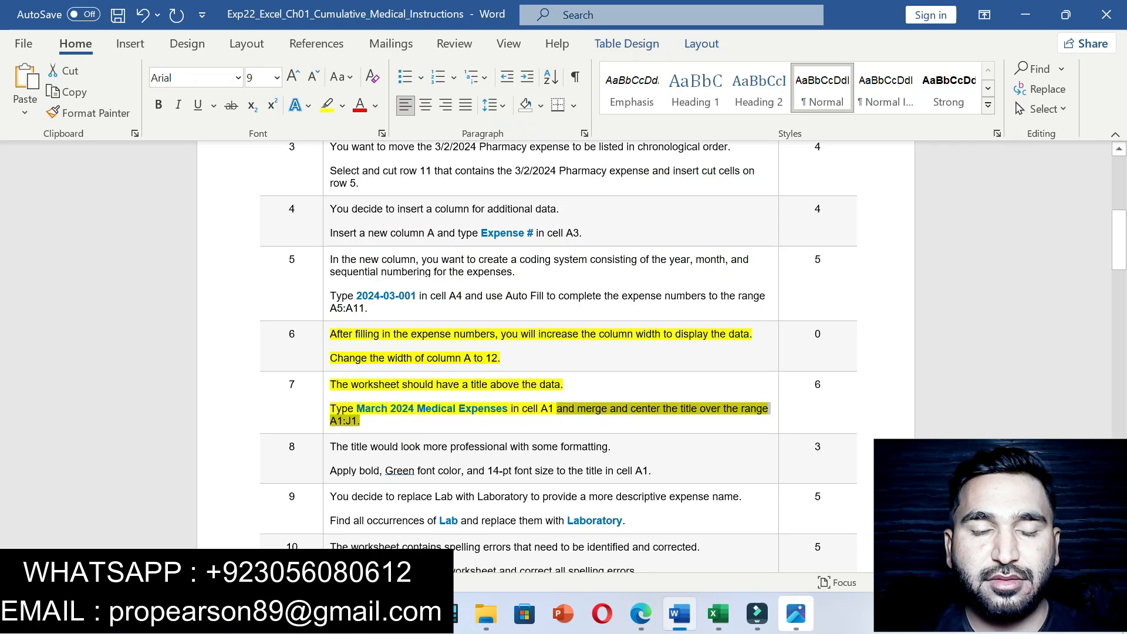
click(360, 421)
drag(358, 421, 330, 421)
key(ctrl+c)
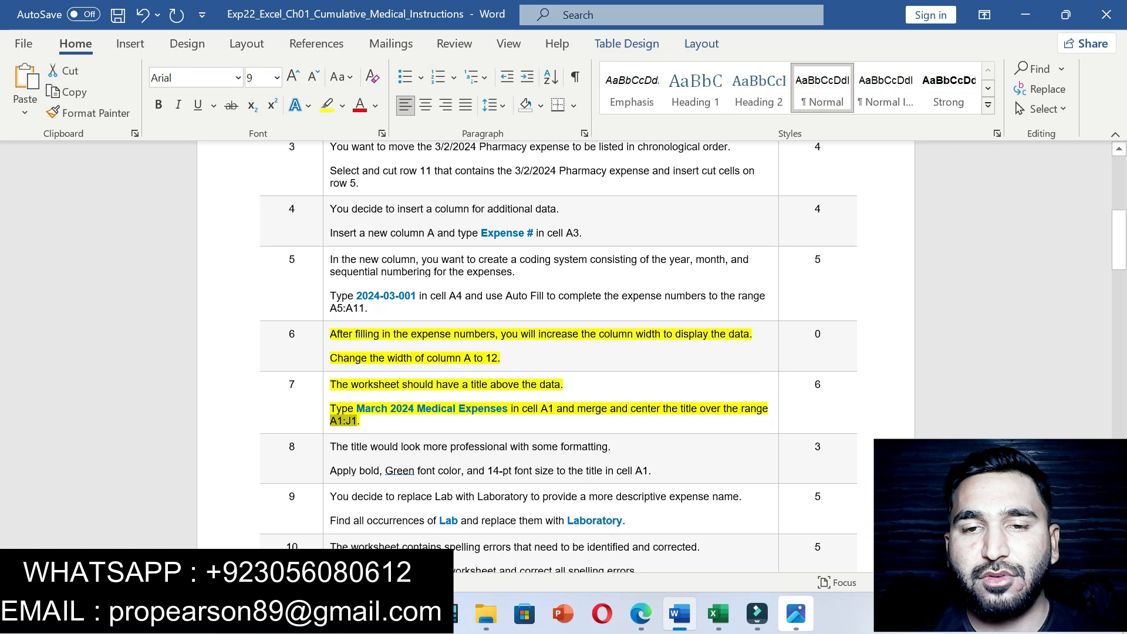
drag(556, 409, 668, 423)
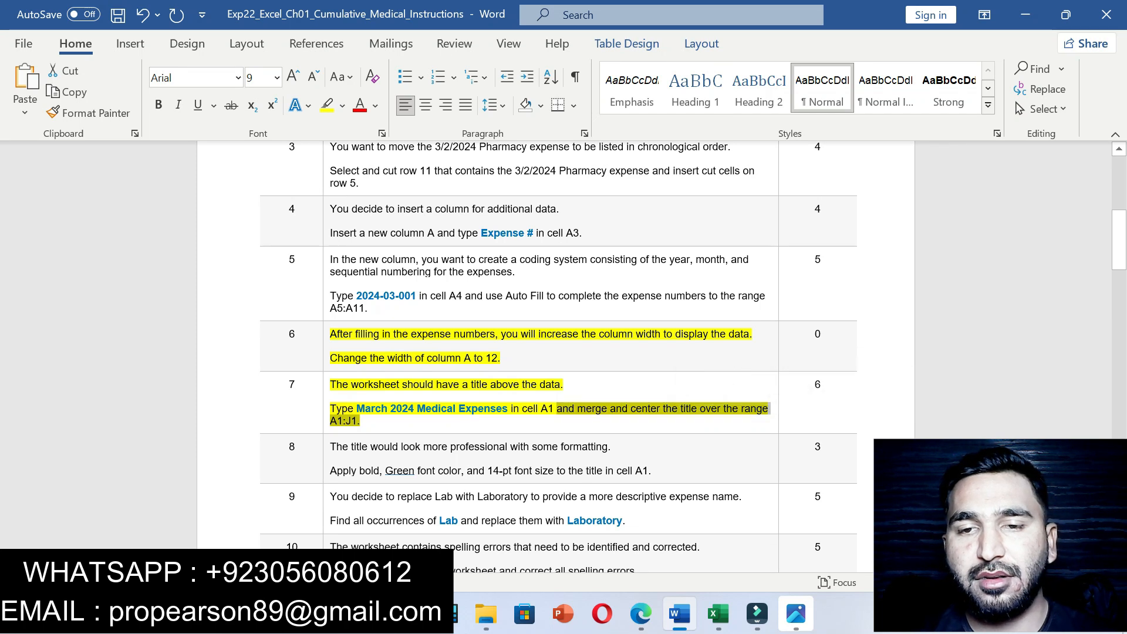
- Switch to Excel, select the range A1:J1 using the copied reference, and merge and center the title over it
click(719, 613)
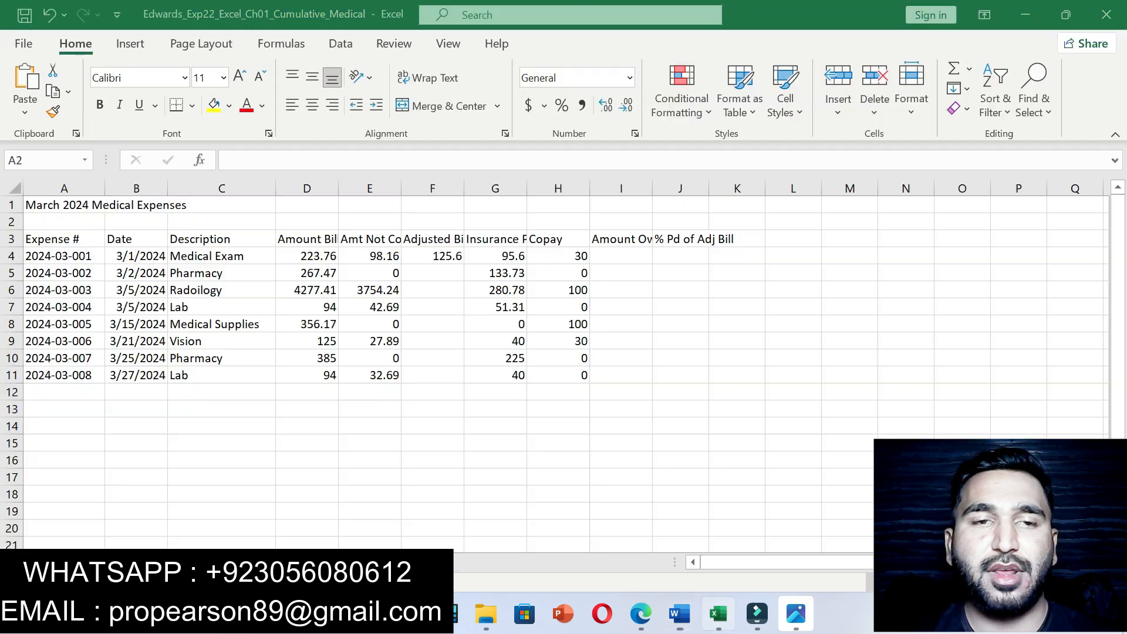
click(44, 160)
key(ctrl+v)
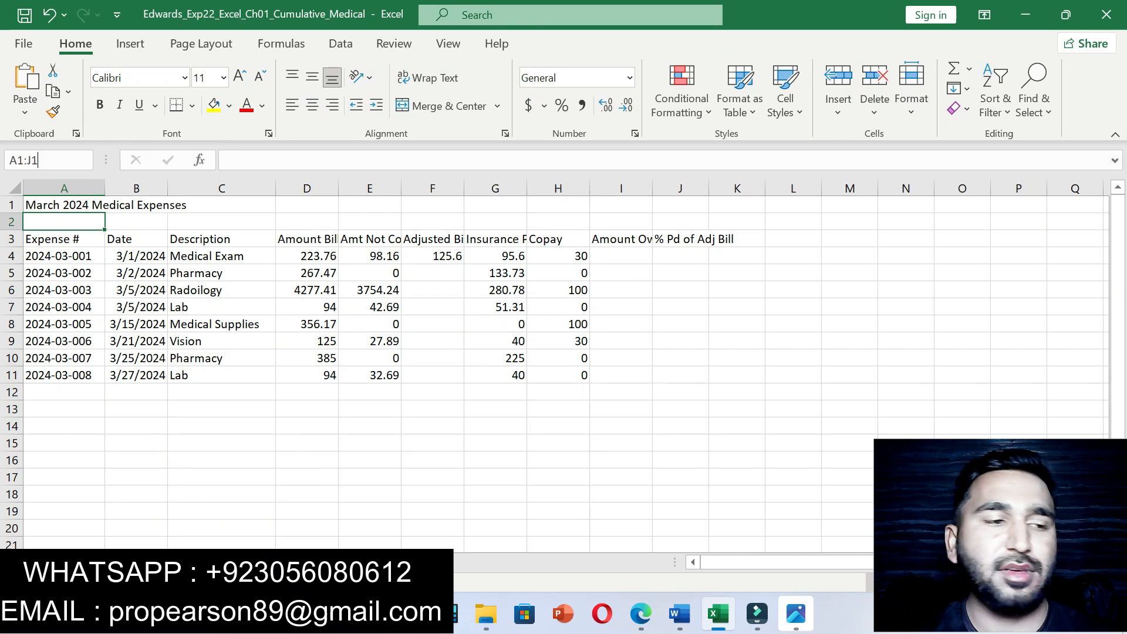
key(Return)
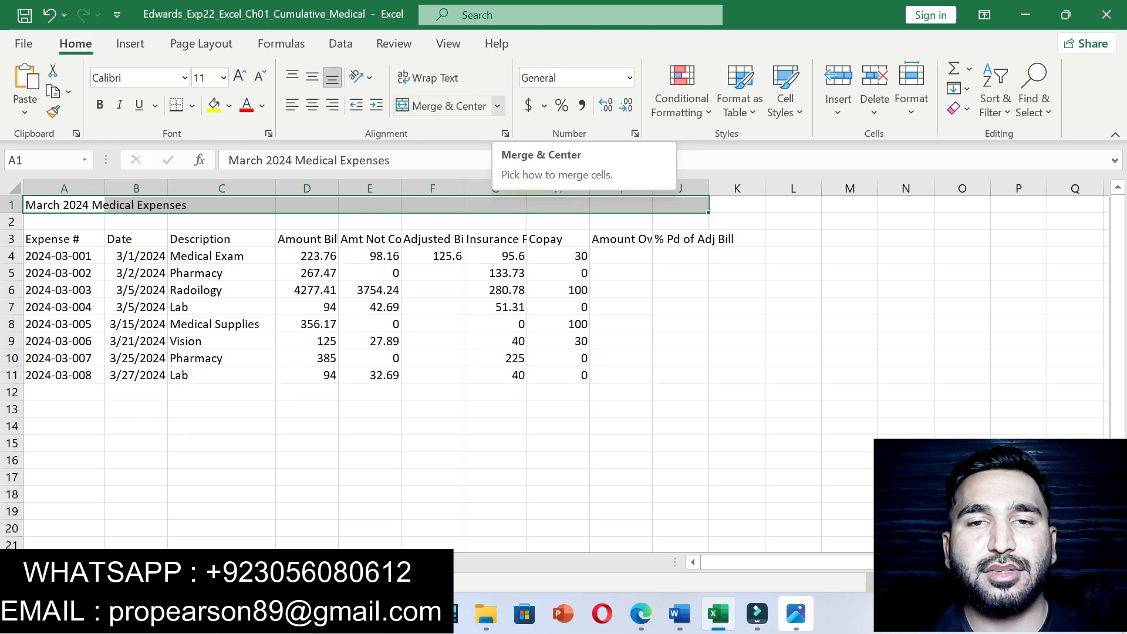
click(497, 106)
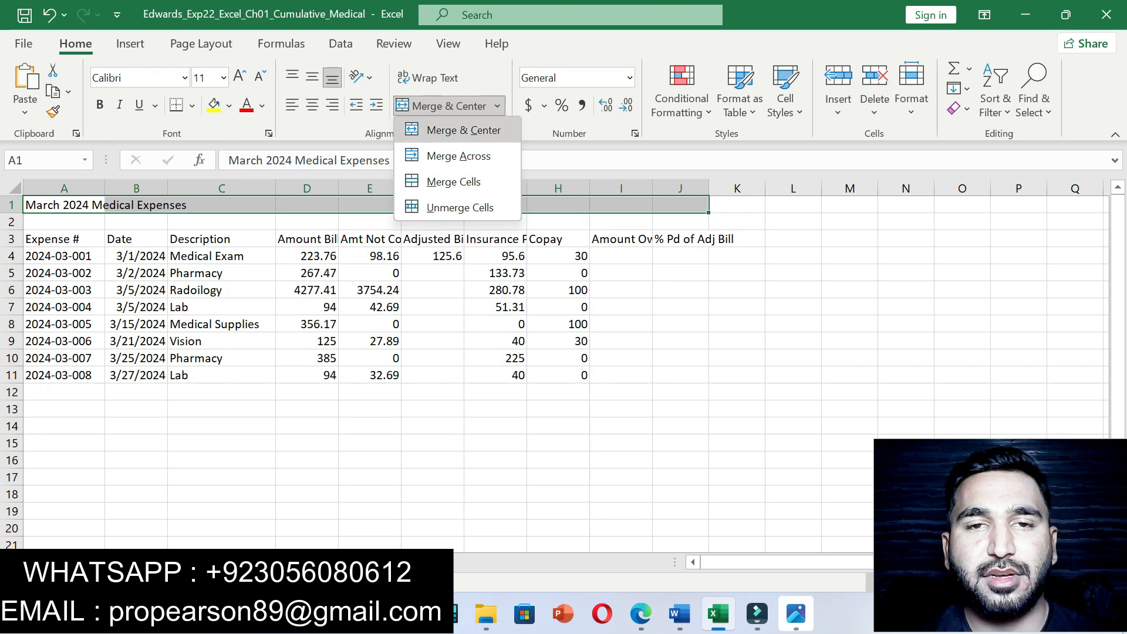
click(463, 130)
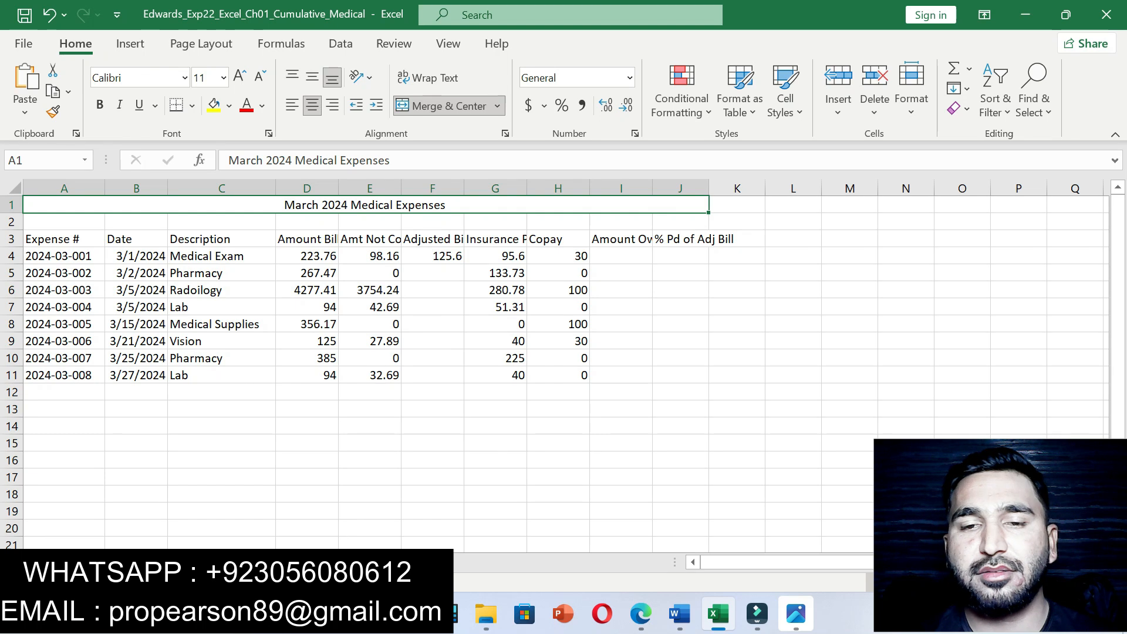
- Switch to Word, undo the step 7 highlight and highlight the step 8 instructions about formatting the title in yellow
key(alt+Tab)
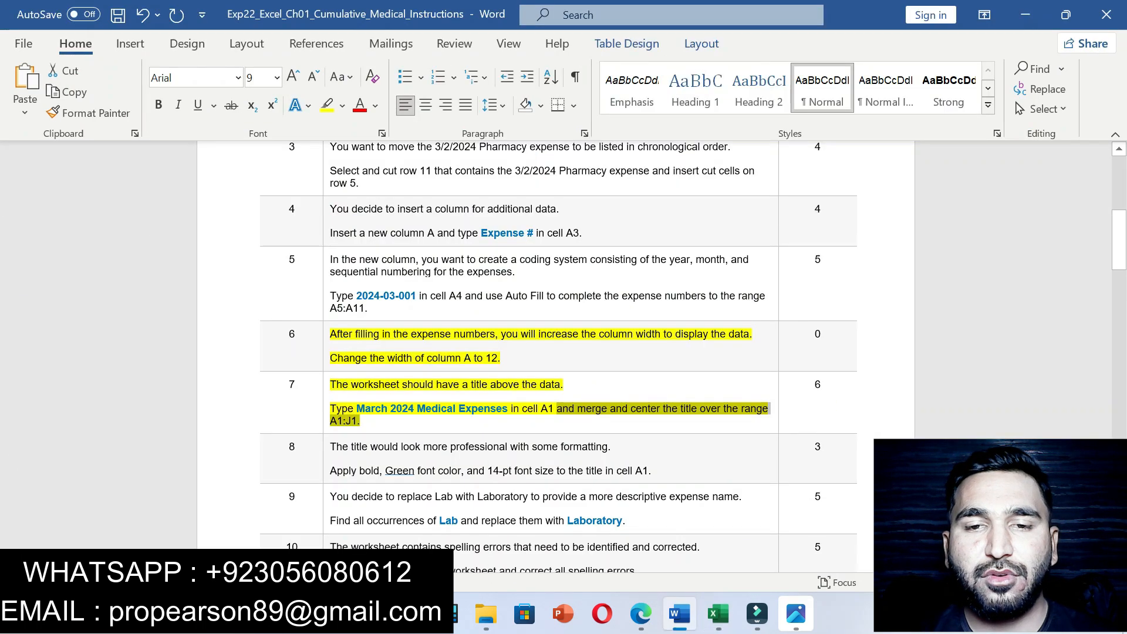
key(ctrl+z)
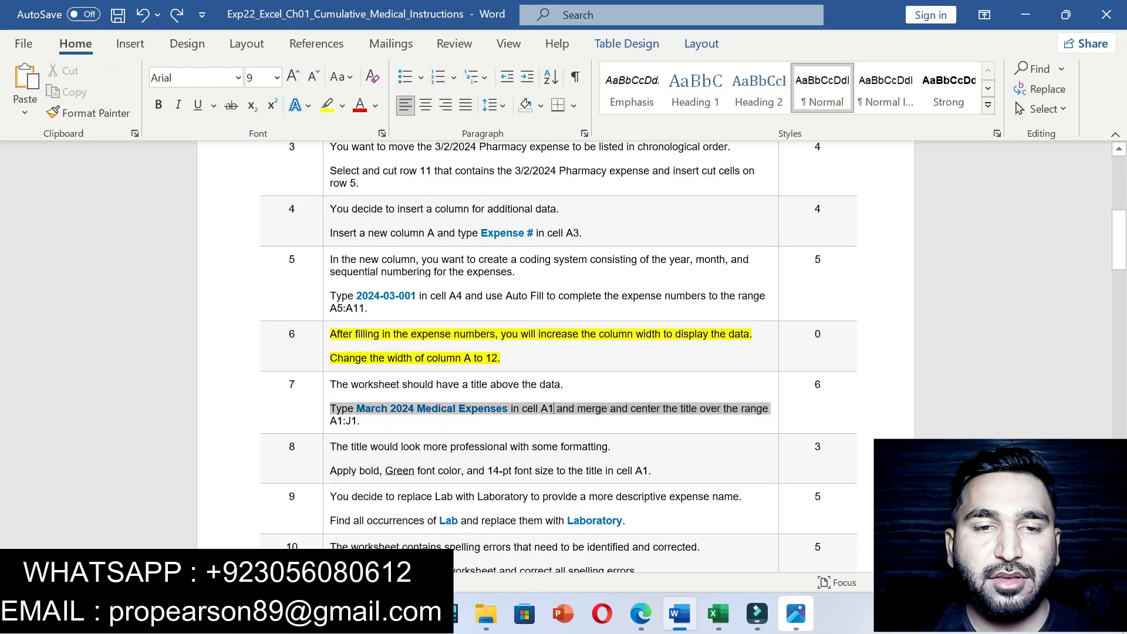
click(554, 409)
drag(330, 446, 651, 470)
click(737, 441)
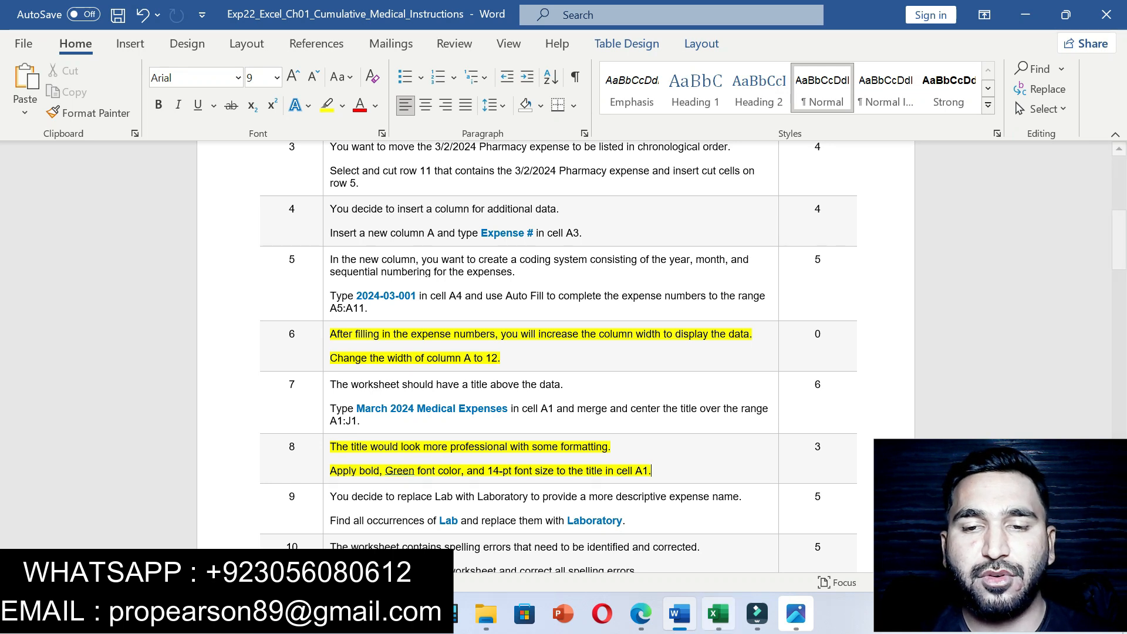
- Switch to Excel and apply bold and the standard Green font color to the title in cell A1
click(719, 613)
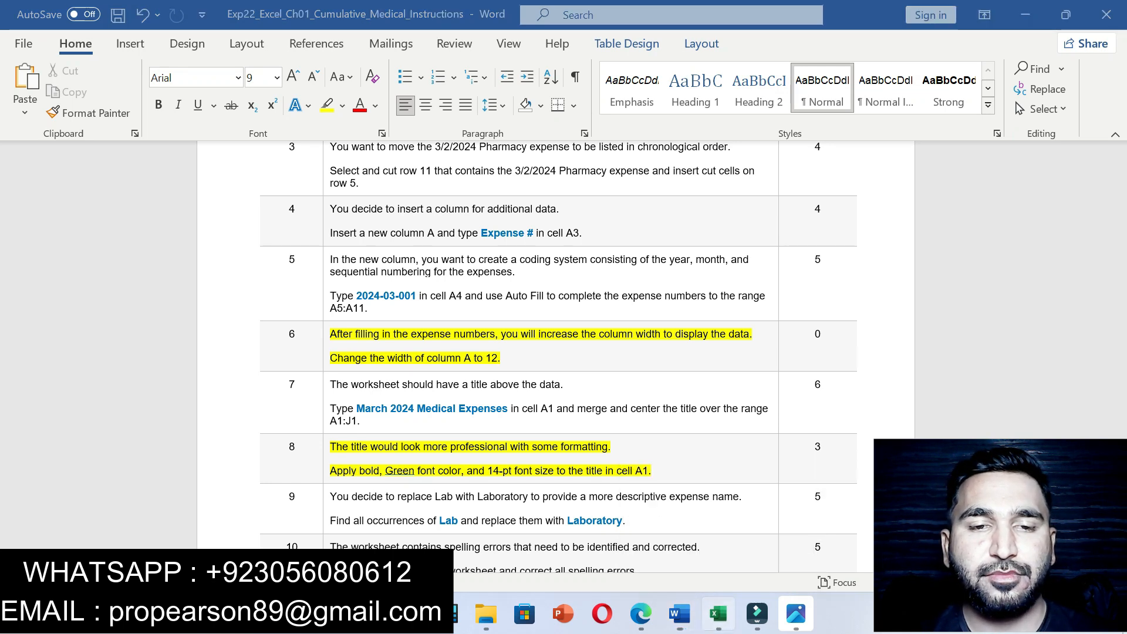
key(ctrl+b)
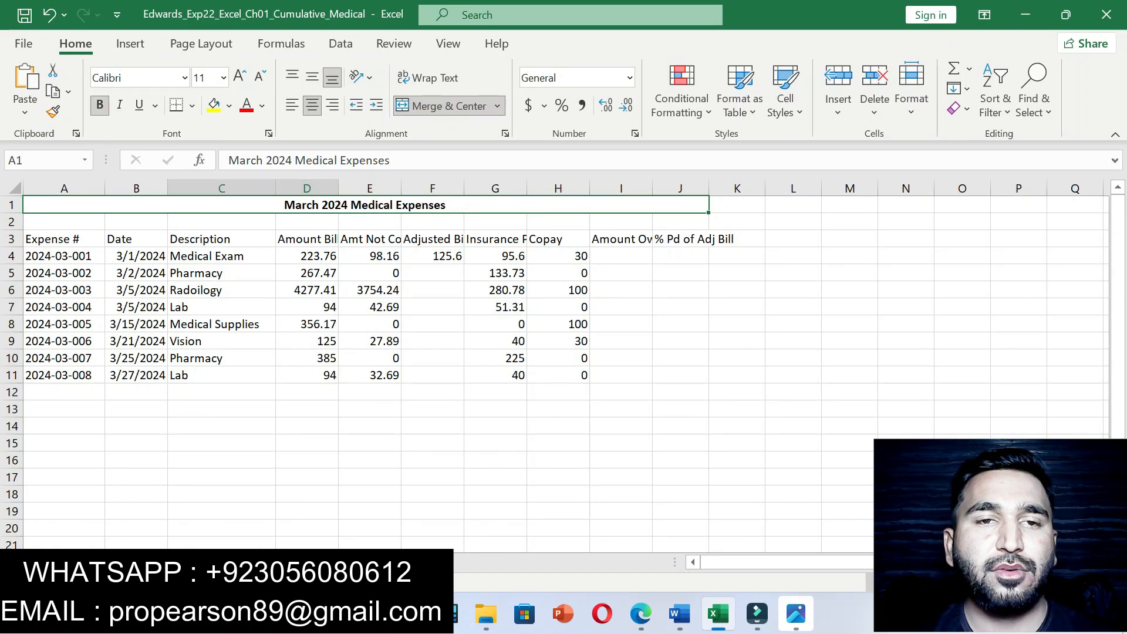
click(262, 105)
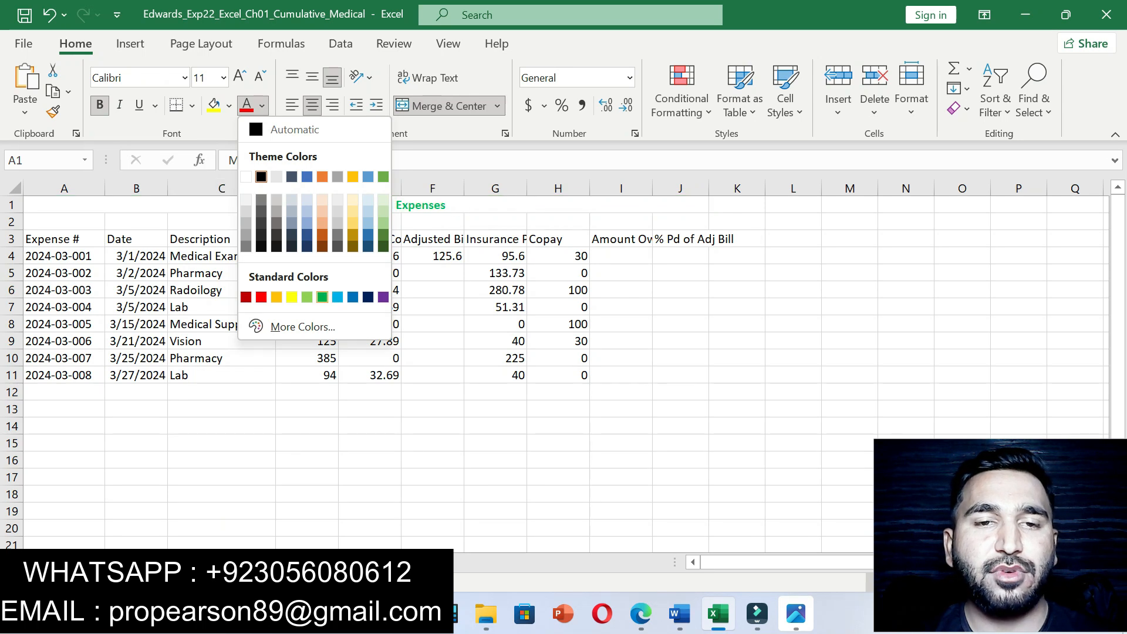
click(322, 298)
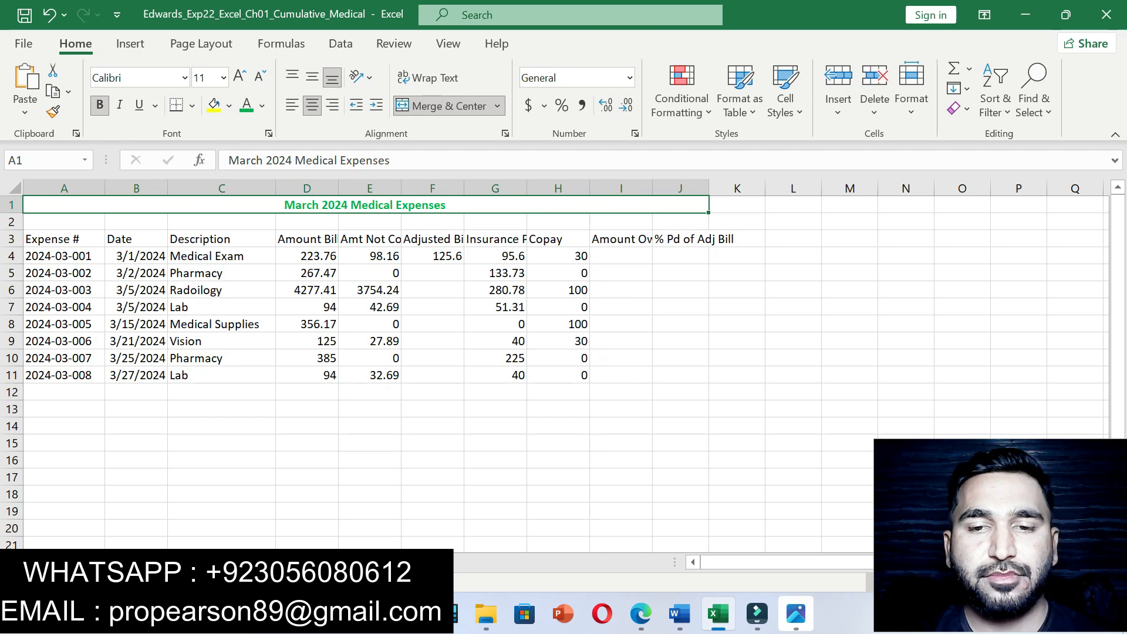
- Check the font size instruction of step 8 in Word, then set the title in cell A1 to 14 pt in Excel
click(680, 614)
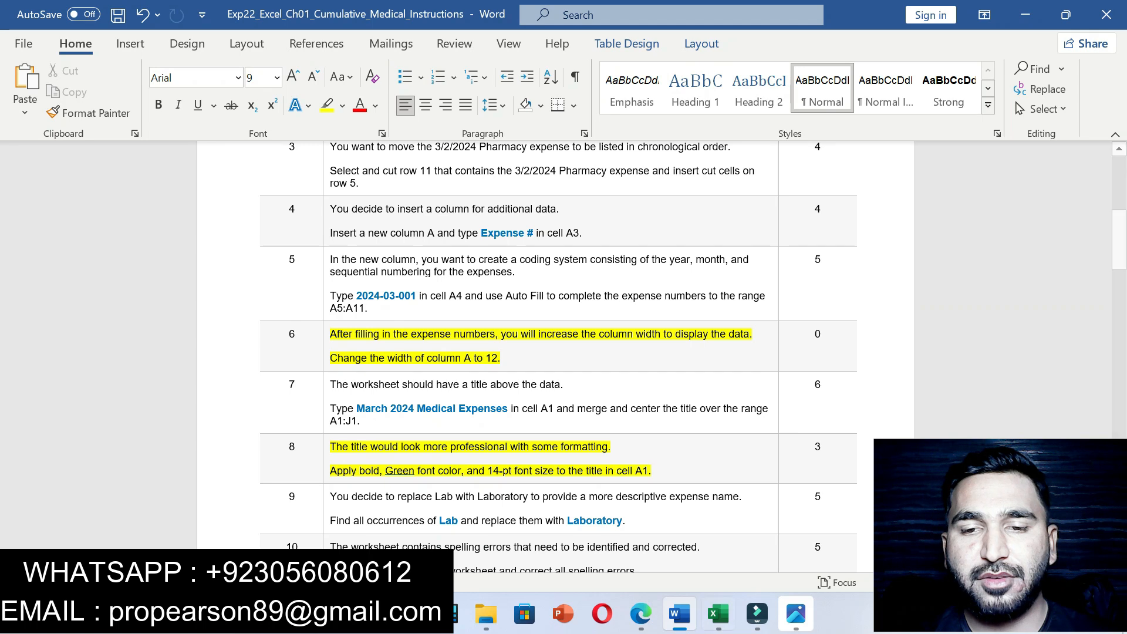
click(718, 614)
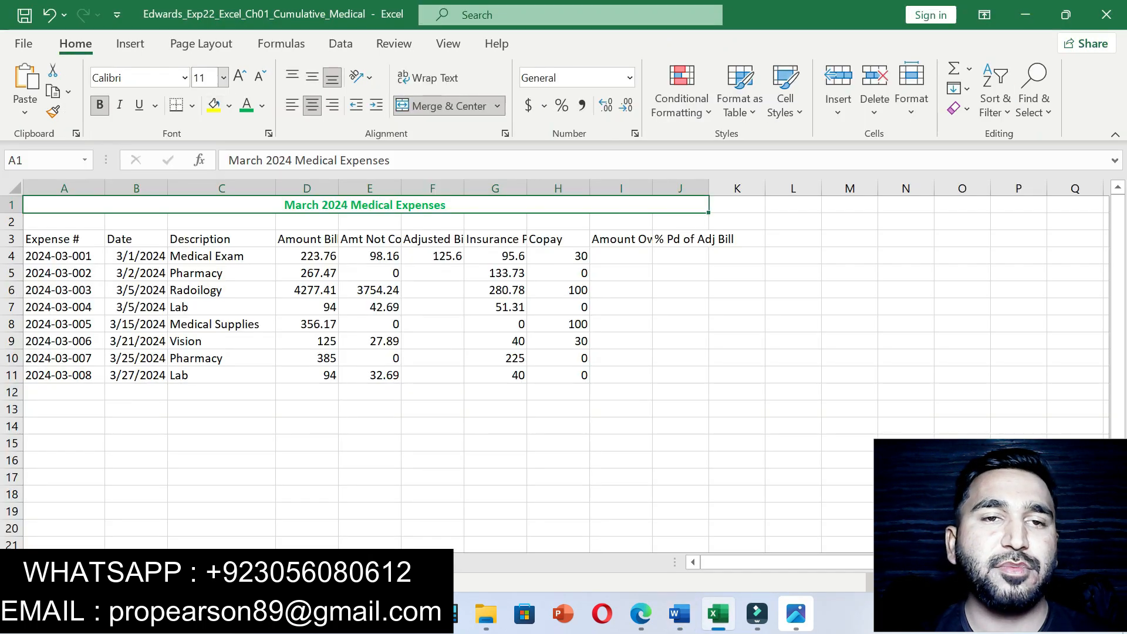
click(223, 78)
click(205, 203)
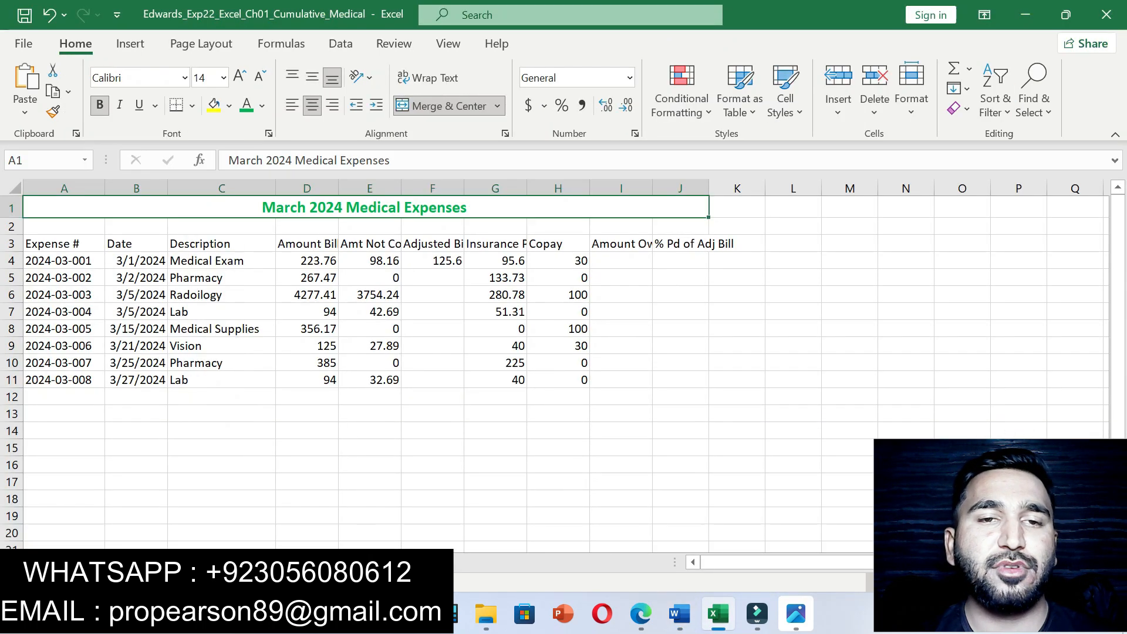
- Switch to Word and undo the yellow highlights on the step 8 and step 6 instructions
click(680, 613)
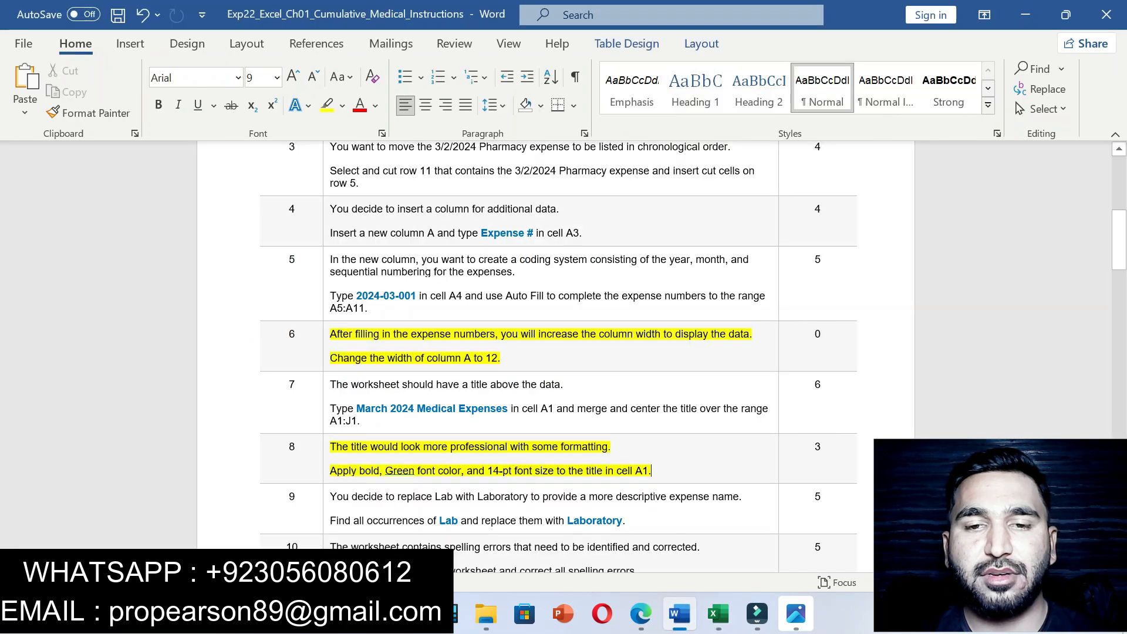
drag(1119, 240, 1119, 261)
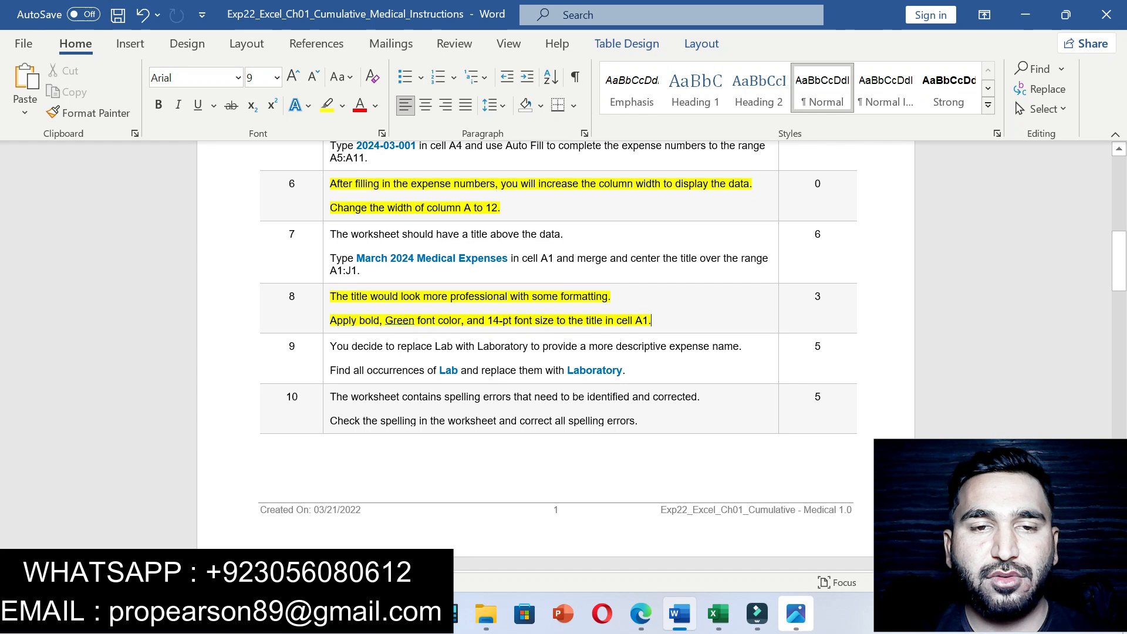
key(ctrl+z)
key(ctrl+z)
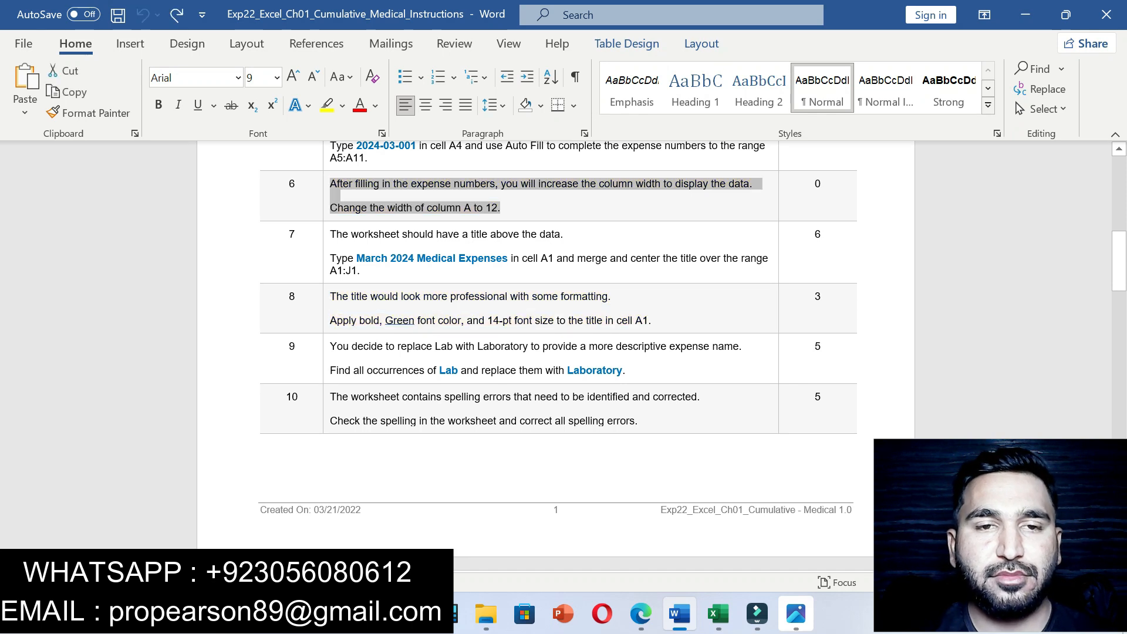
- Highlight the step 9 instructions about replacing Lab with Laboratory in yellow and select the word Lab in them
drag(332, 347, 626, 371)
click(707, 340)
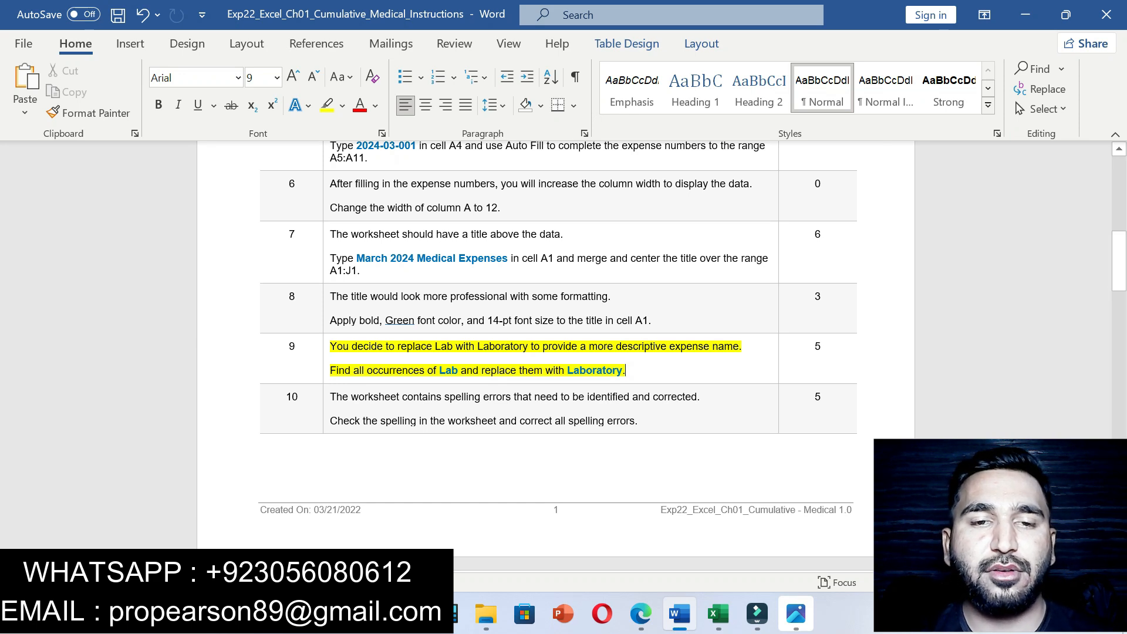
drag(439, 370, 457, 370)
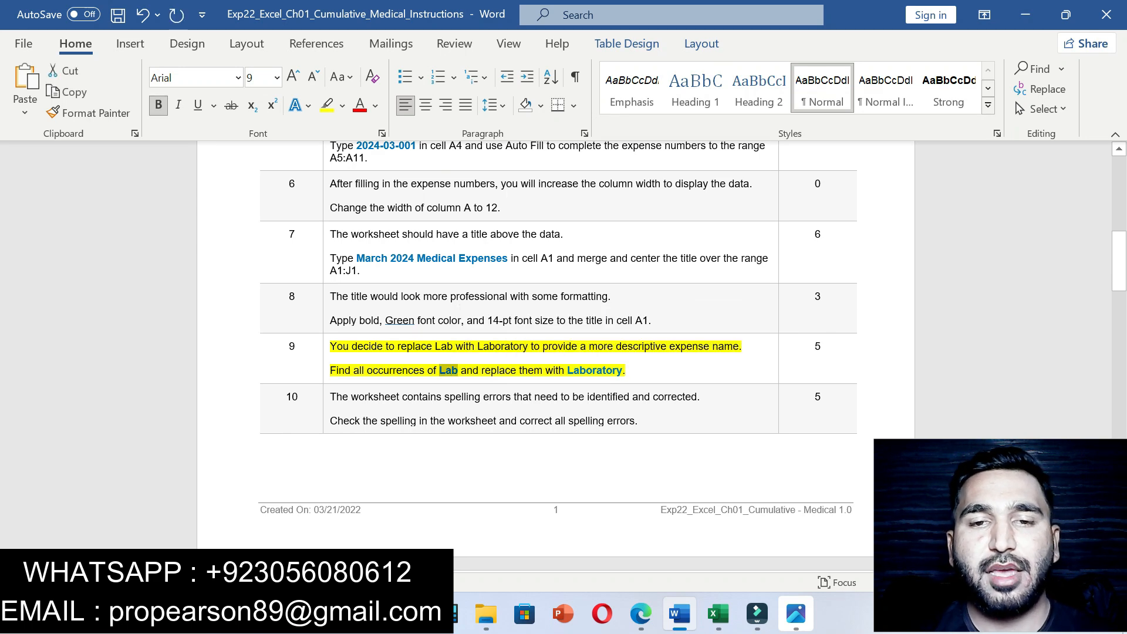
- Switch to Excel and set up a find and replace with Lab as the search text
click(719, 614)
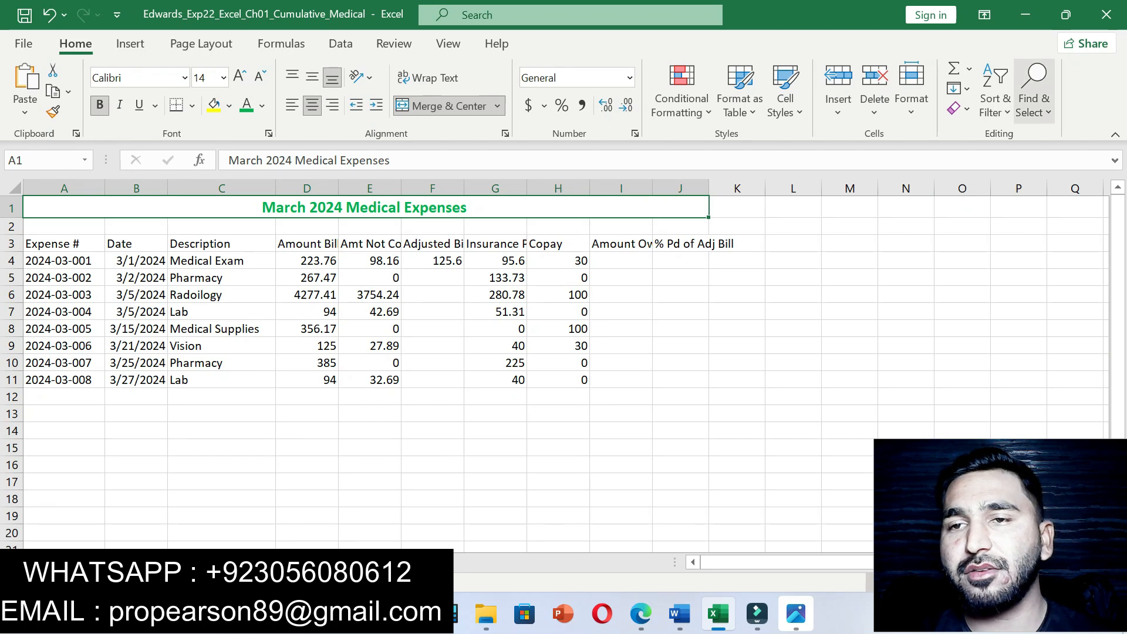
click(1035, 91)
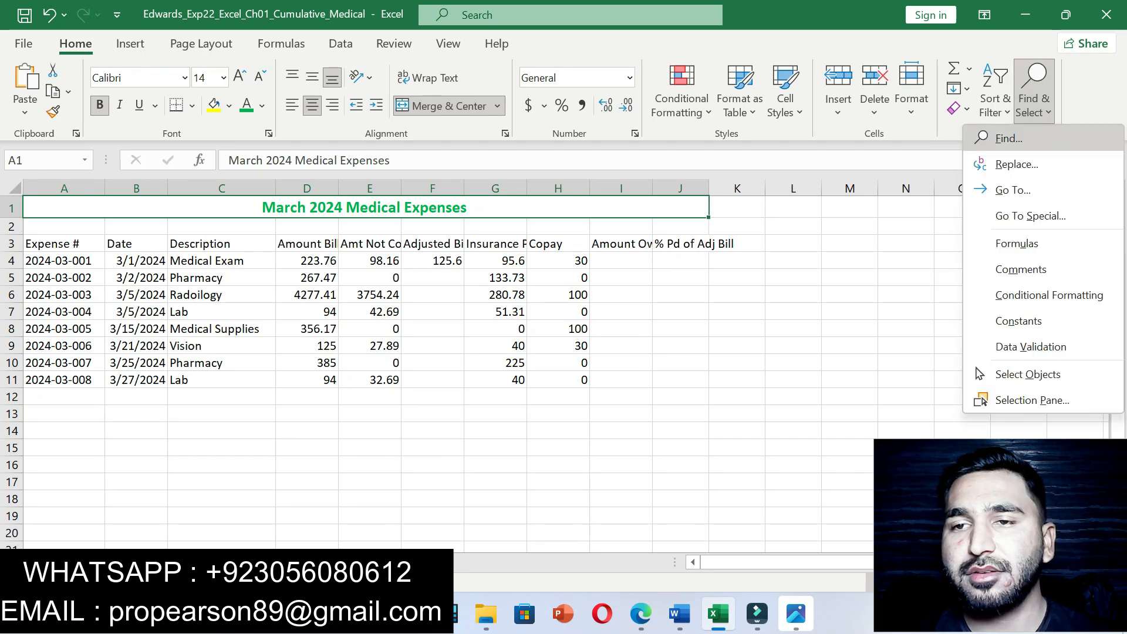
click(1009, 138)
text(Lab)
click(582, 251)
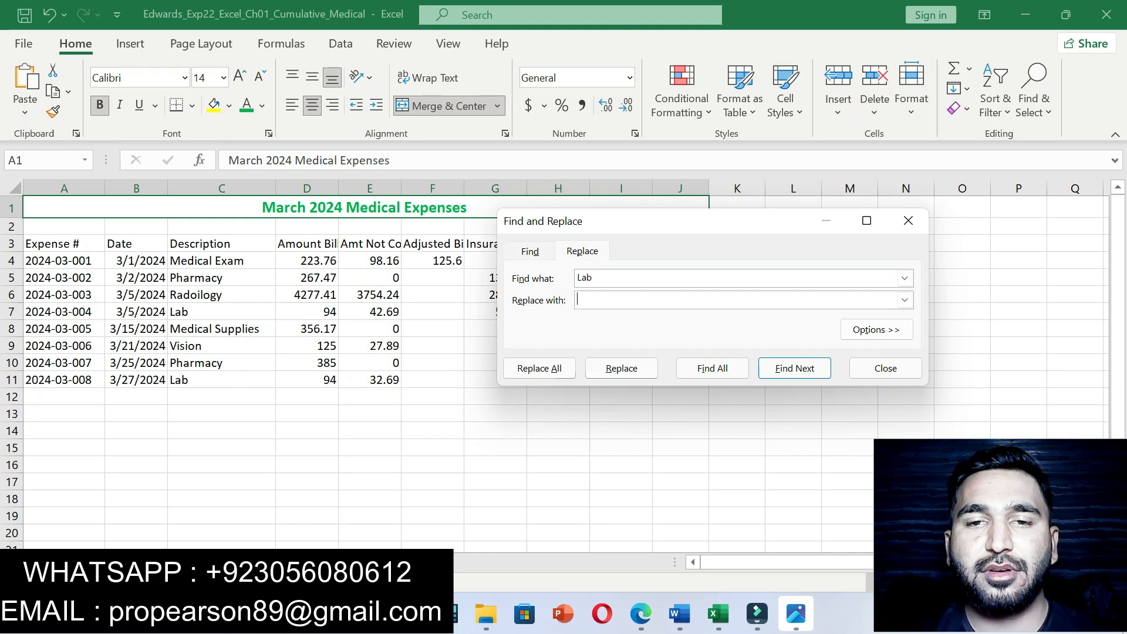
- Copy the word Laboratory from step 9 in Word and paste it as the replacement text in Excel
click(680, 614)
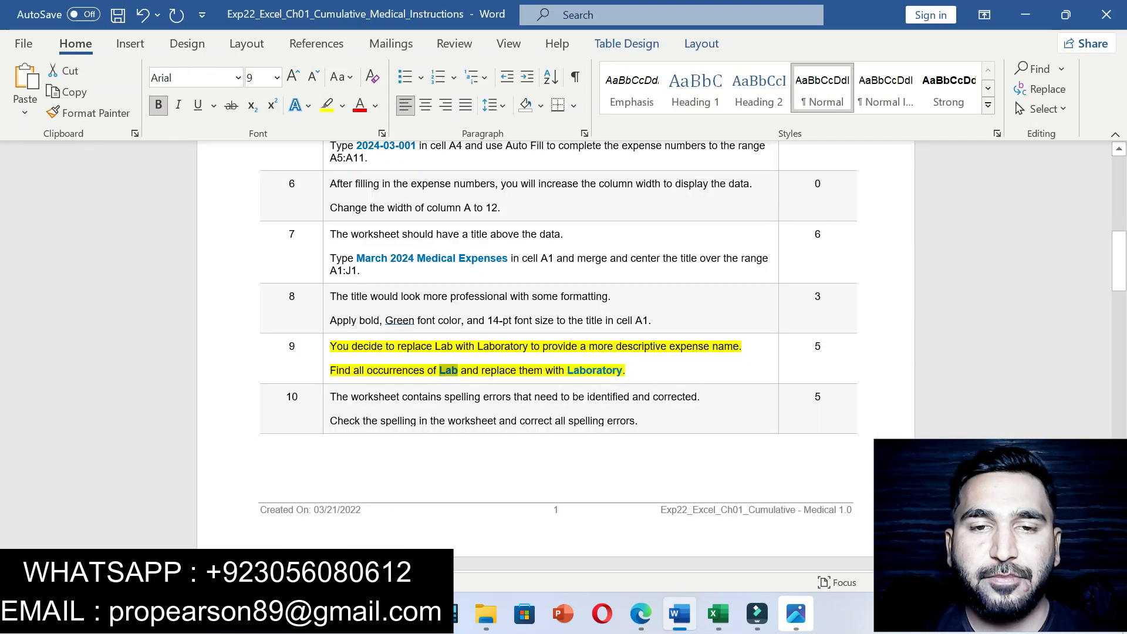
drag(567, 370, 622, 370)
key(ctrl+c)
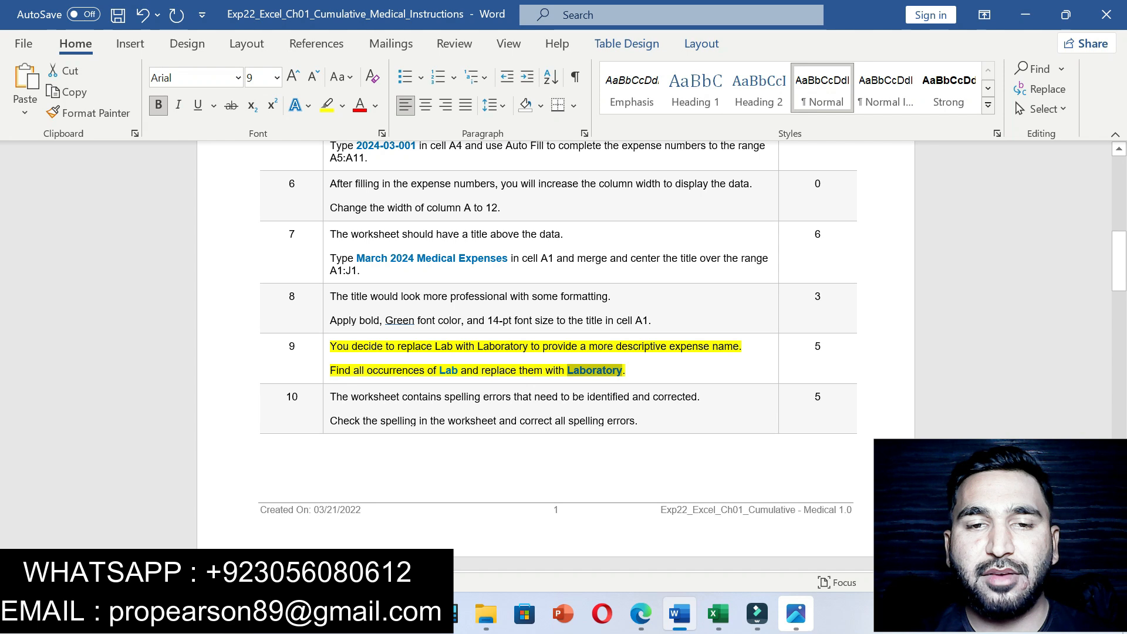
click(719, 614)
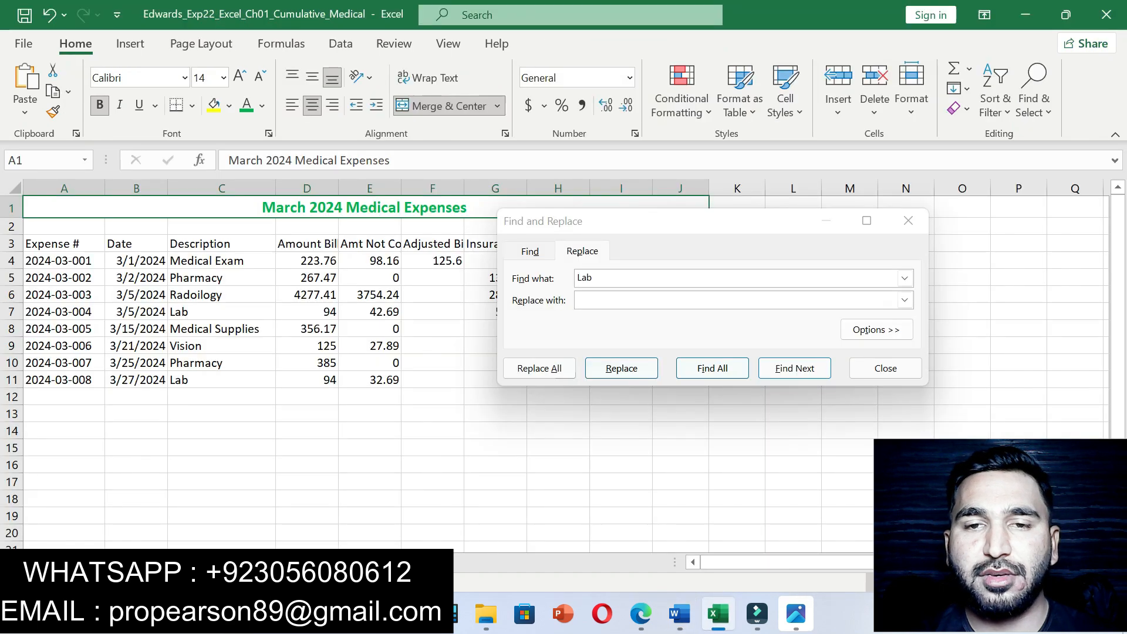
key(ctrl+v)
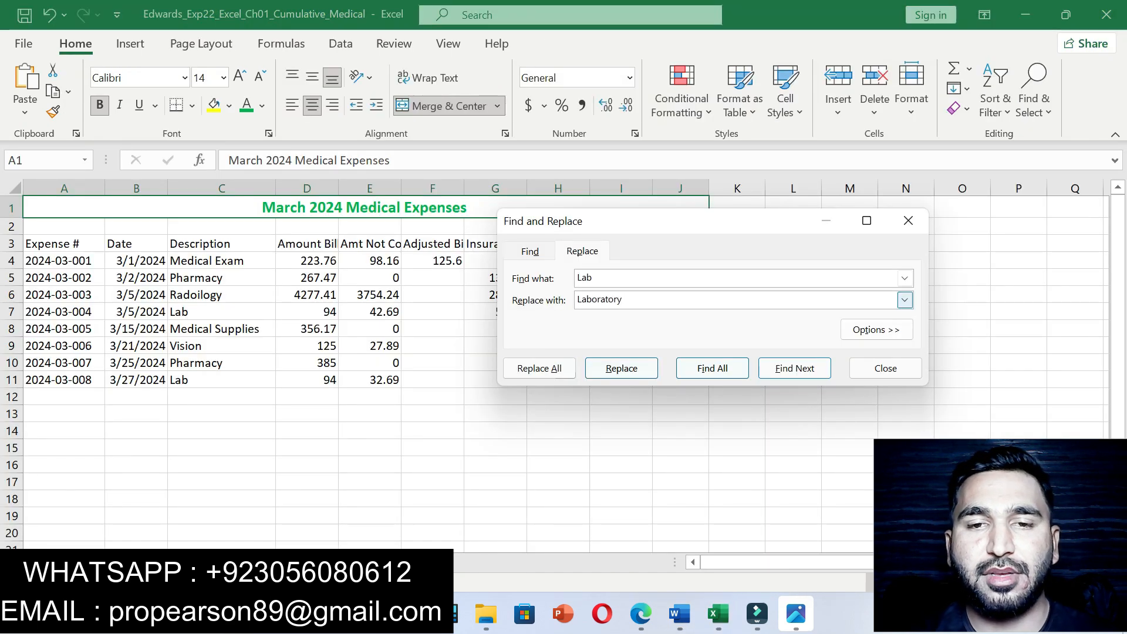
- Replace all occurrences of Lab with Laboratory in the worksheet and close Find and Replace
click(539, 369)
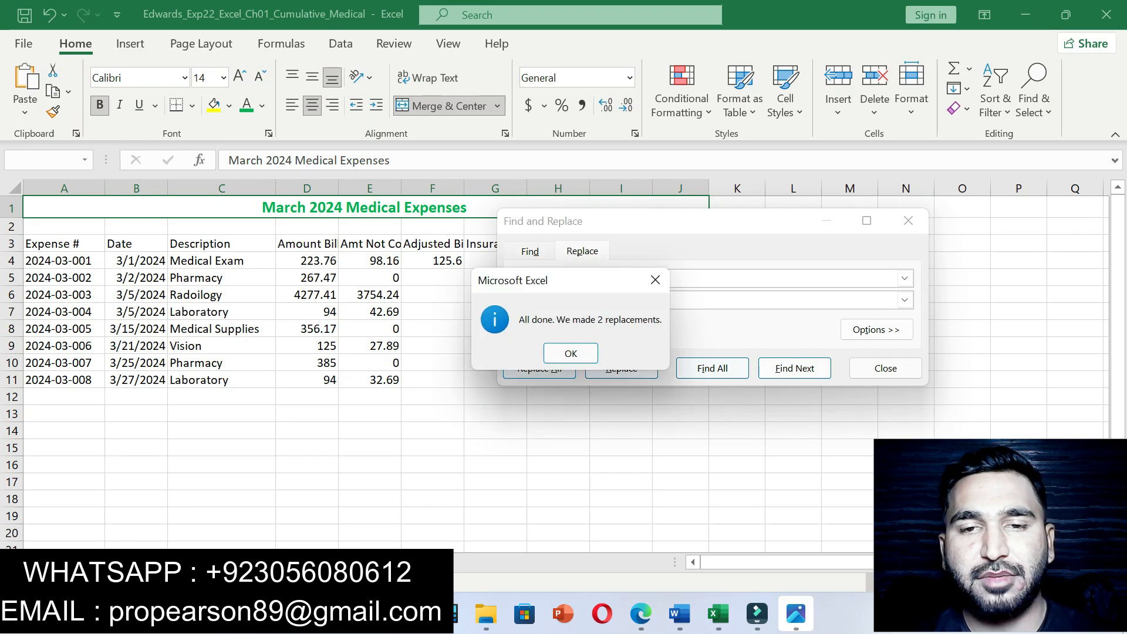
click(571, 353)
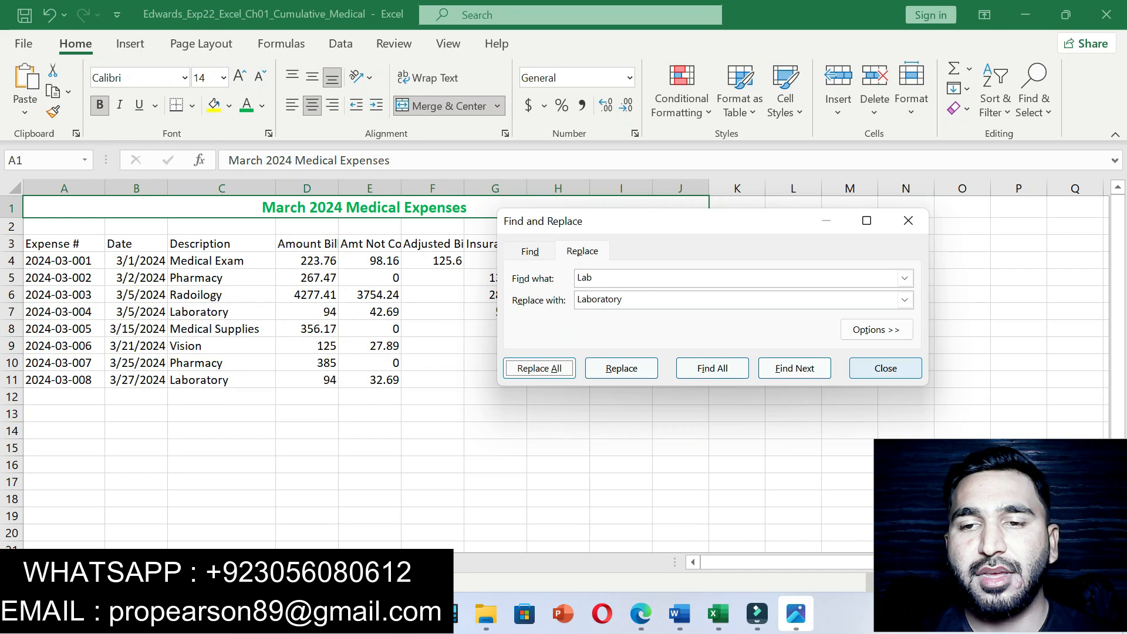
click(885, 368)
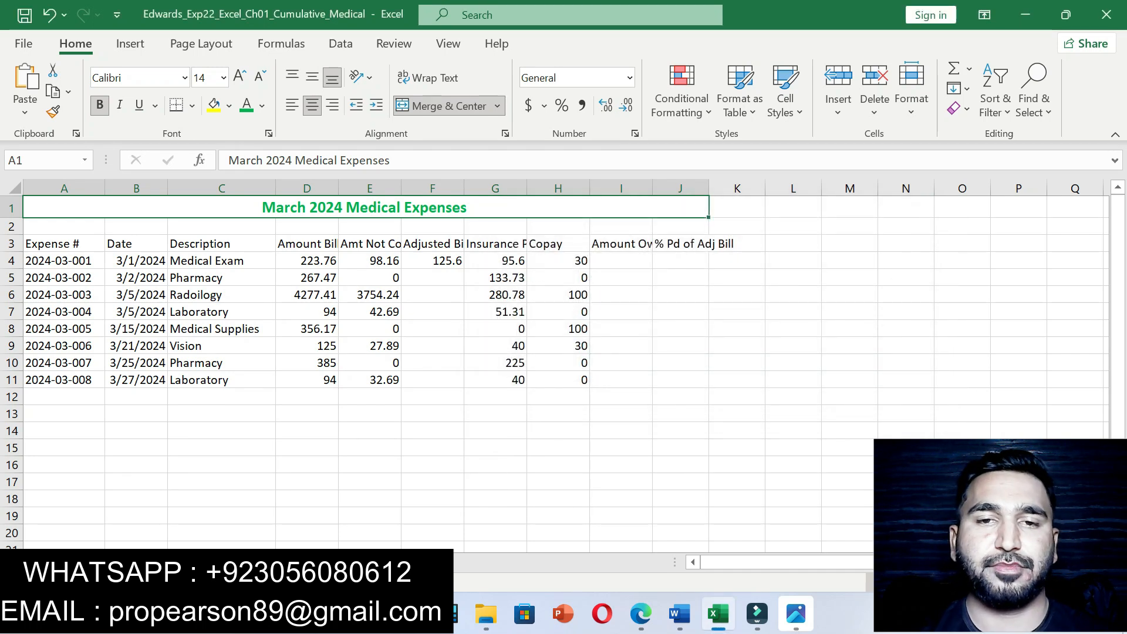
- Switch to Word, undo the step 9 highlight and highlight the step 10 instructions about spelling errors in yellow
click(680, 613)
key(ctrl+z)
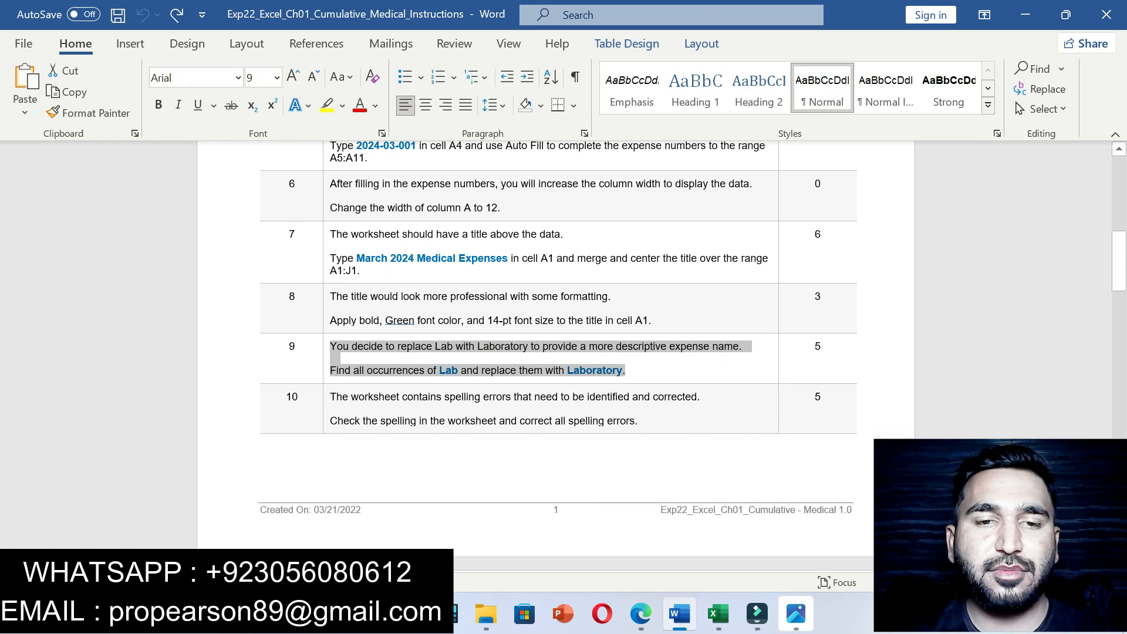
drag(330, 396, 645, 421)
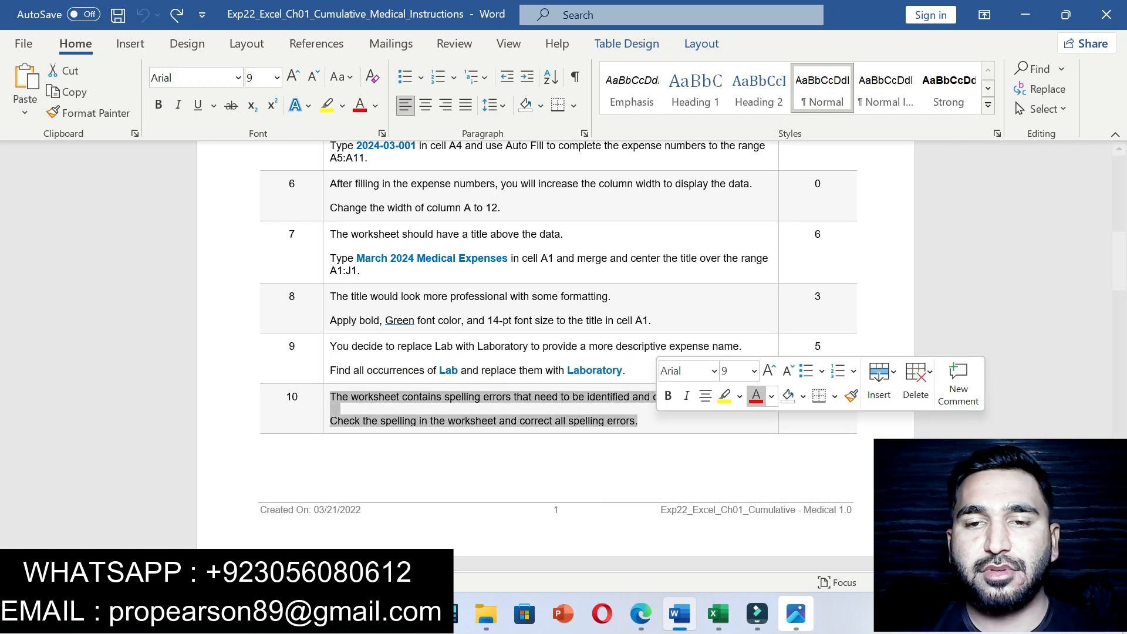
click(724, 396)
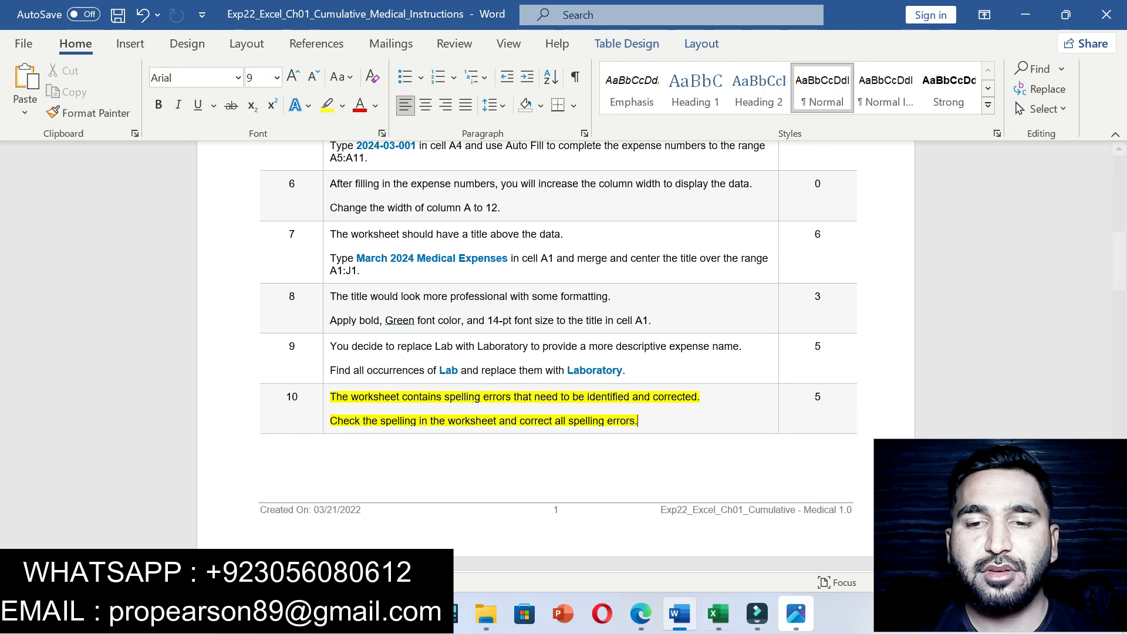
- Switch to Excel and spell-check the worksheet, changing all instances of Payd to Paid and Radoilogy to Radiology
click(718, 614)
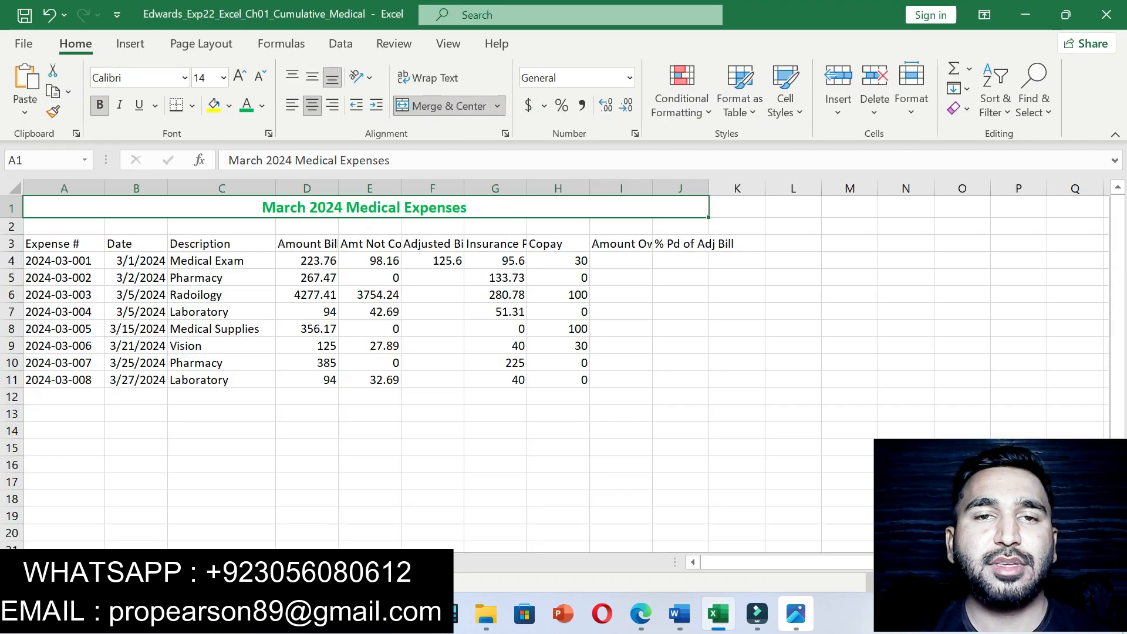
click(394, 43)
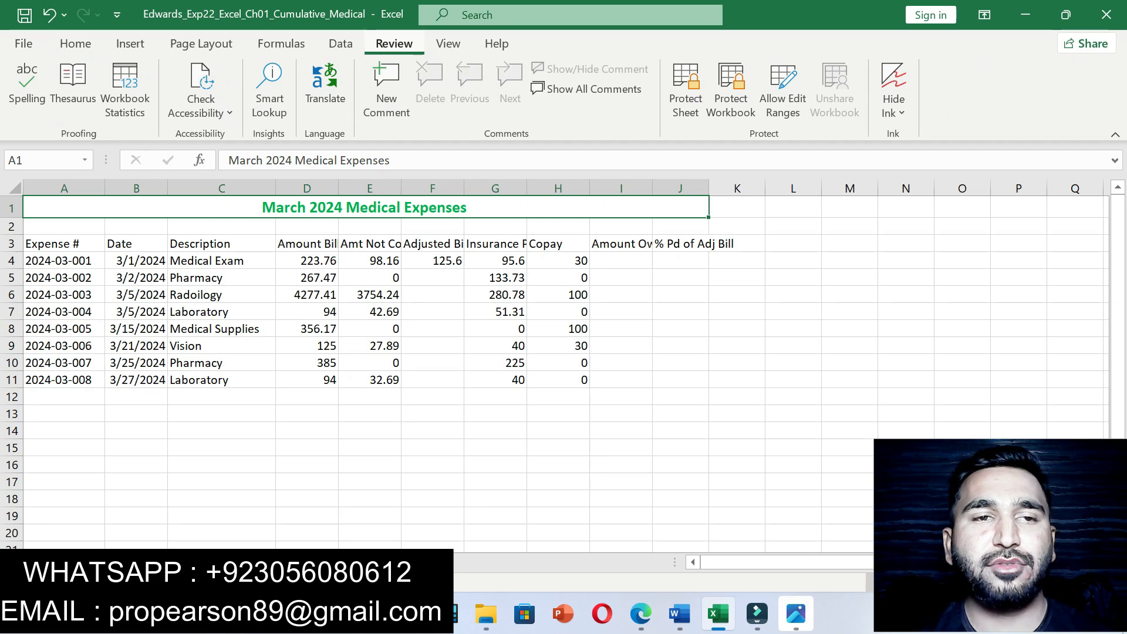
click(27, 88)
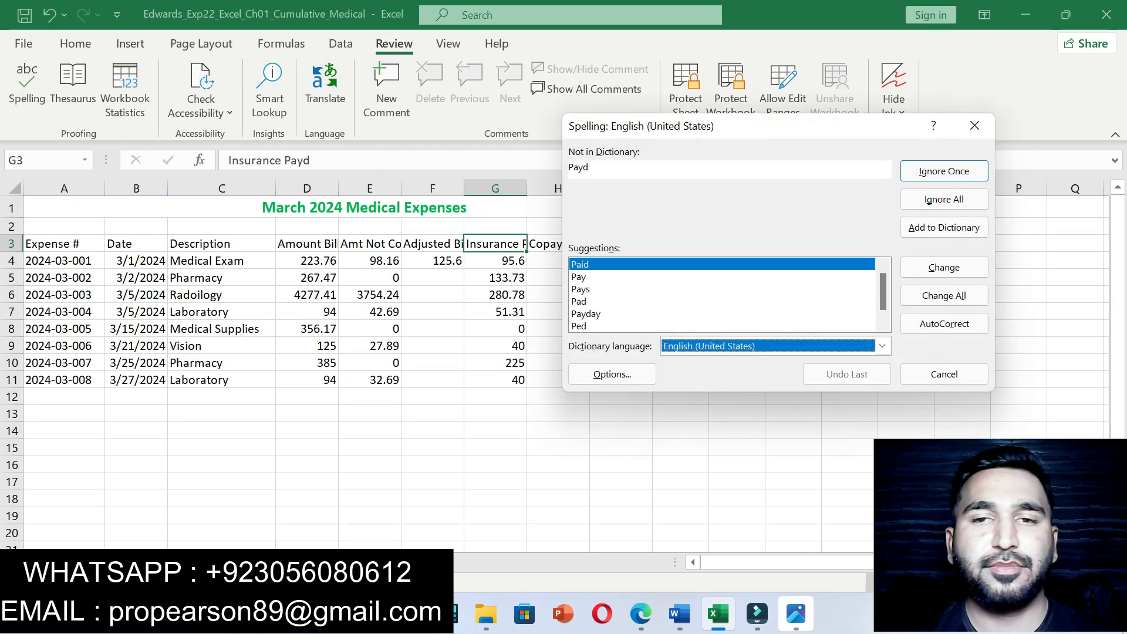
click(944, 295)
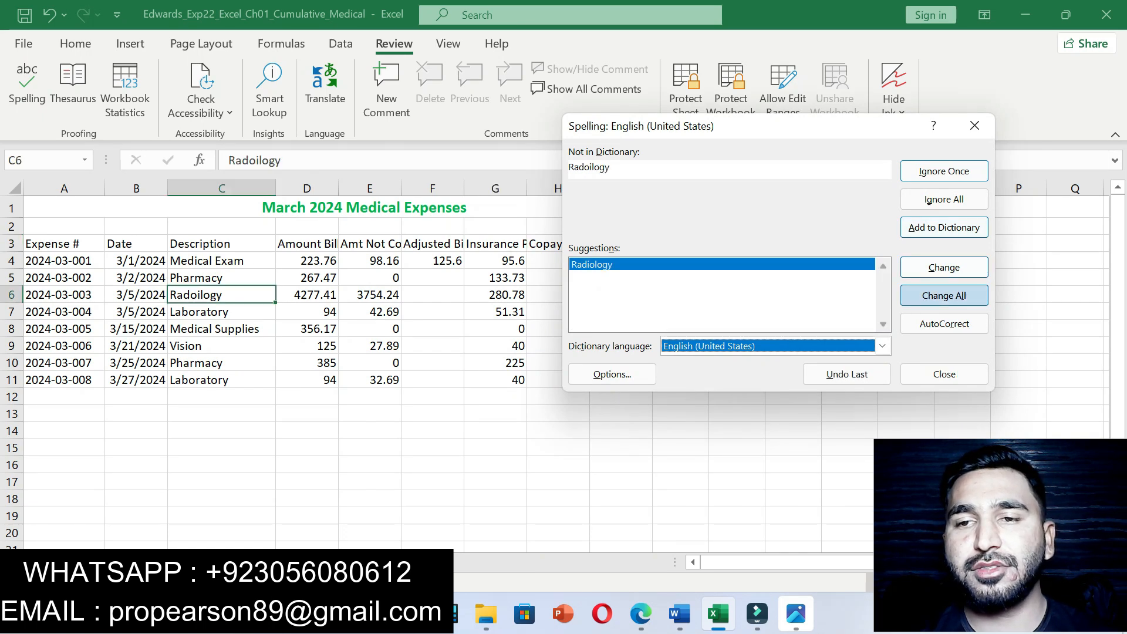
click(944, 296)
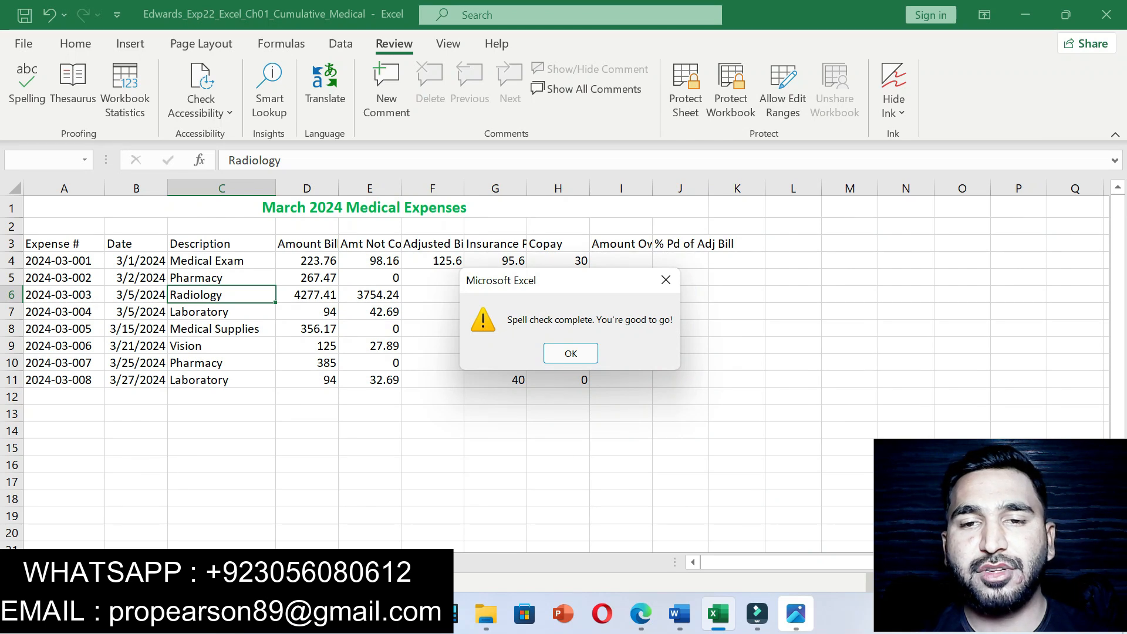
click(571, 354)
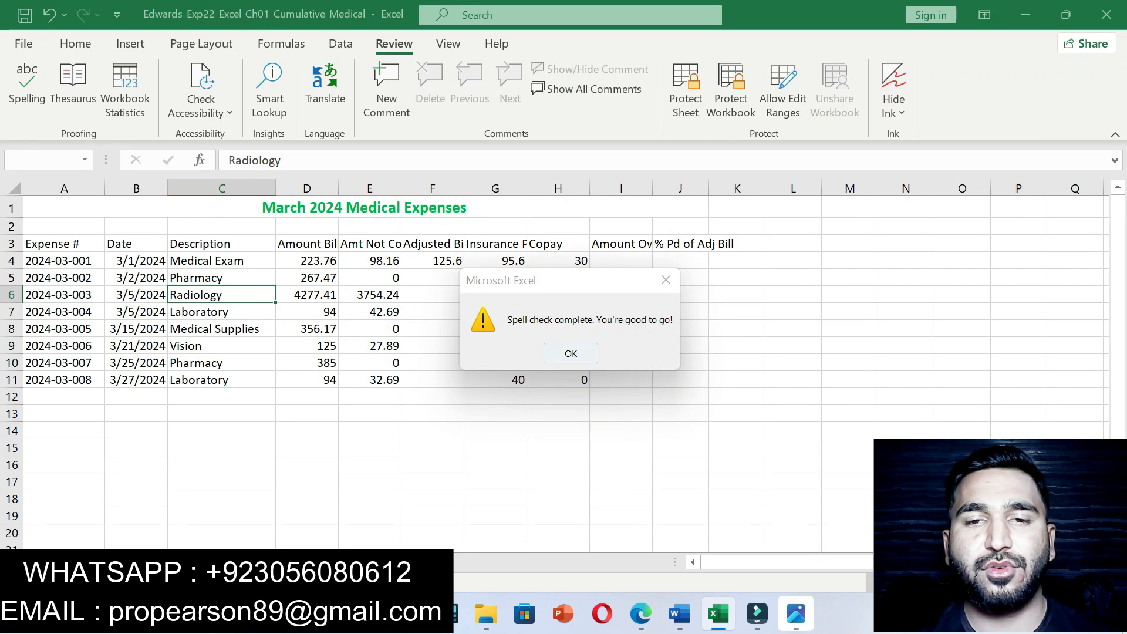
- Switch to the browser and look over the overall score and assignment results on the MyLab IT Results page
click(680, 614)
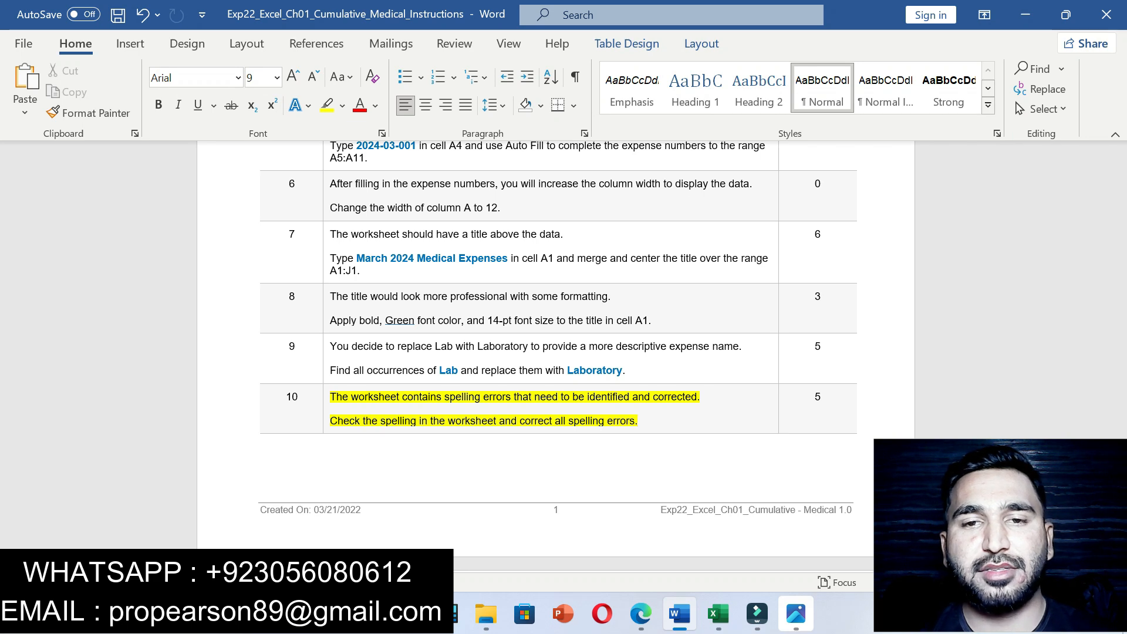
mouse_move(641, 614)
click(831, 535)
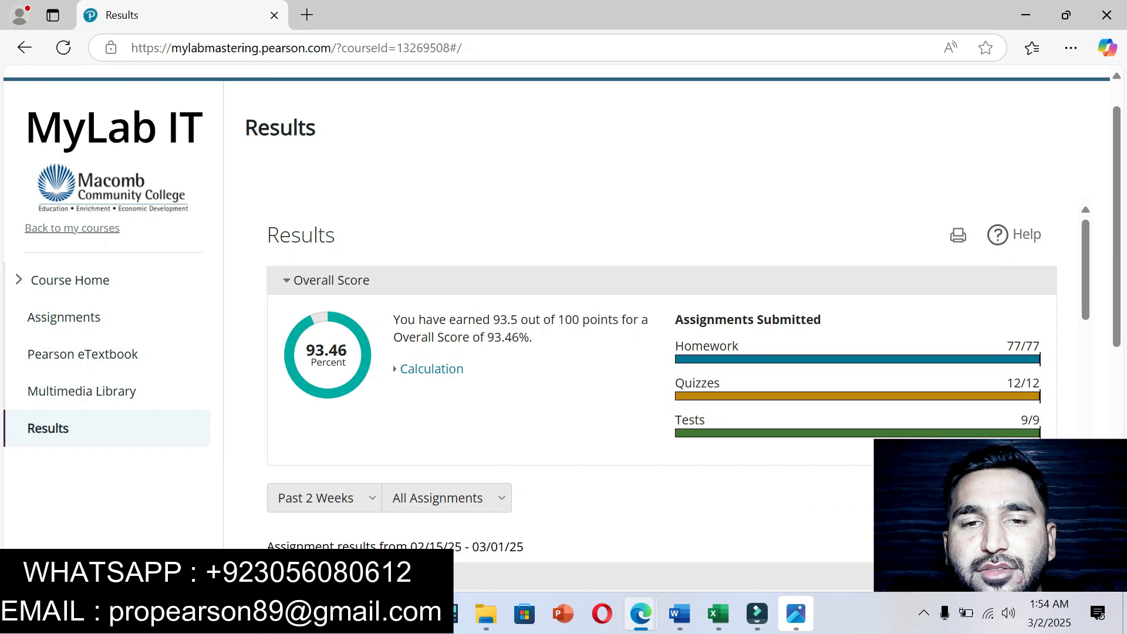
scroll(562, 326, down, 2)
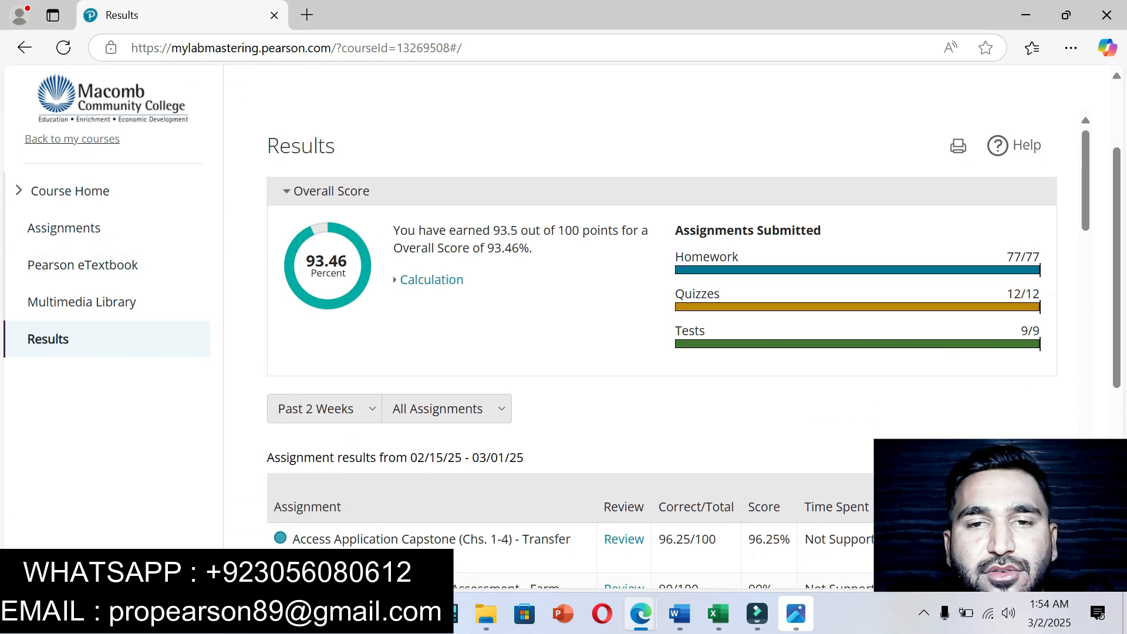
- Switch to Word, undo the step 10 highlight and highlight the step 11 instructions about the Adjusted Bill formula in yellow
click(680, 614)
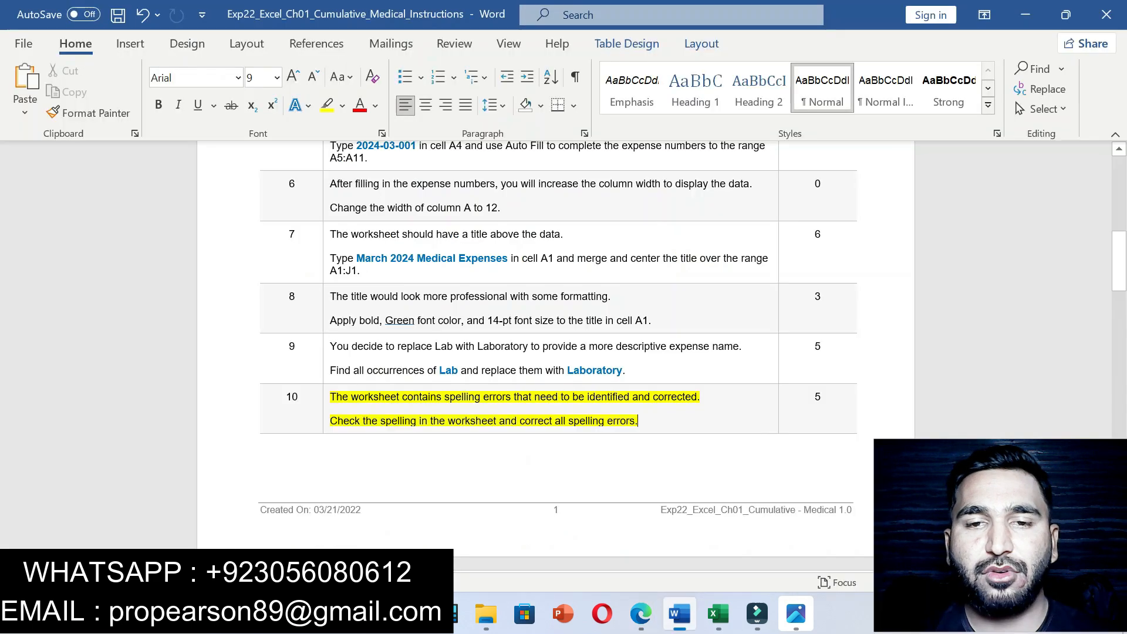
key(ctrl+z)
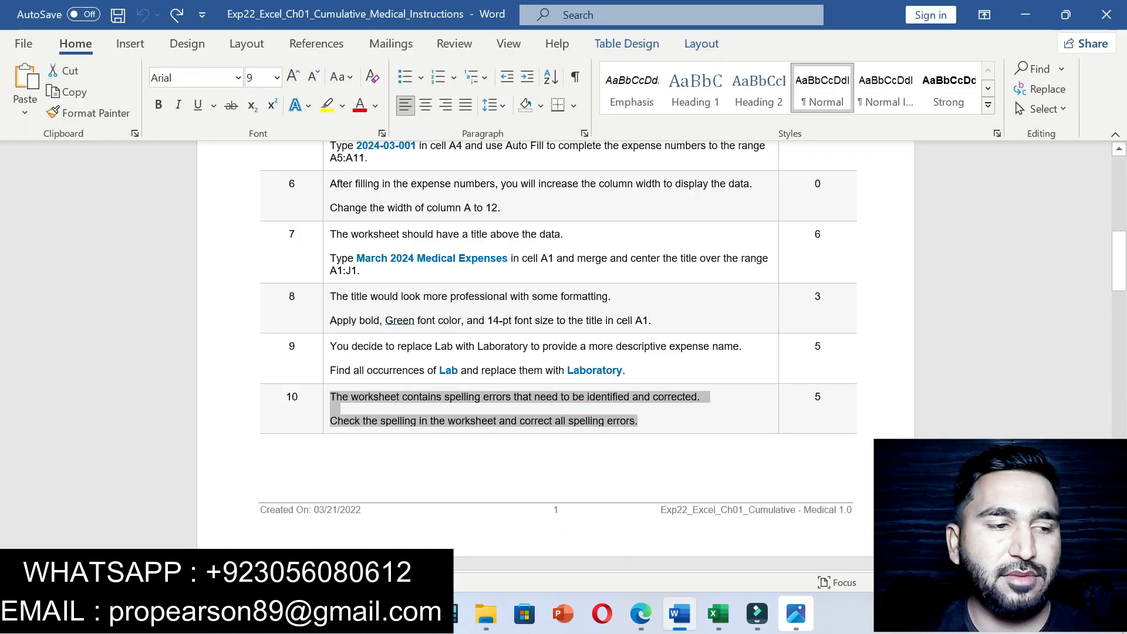
drag(1119, 289, 1119, 321)
drag(330, 282, 541, 317)
click(637, 292)
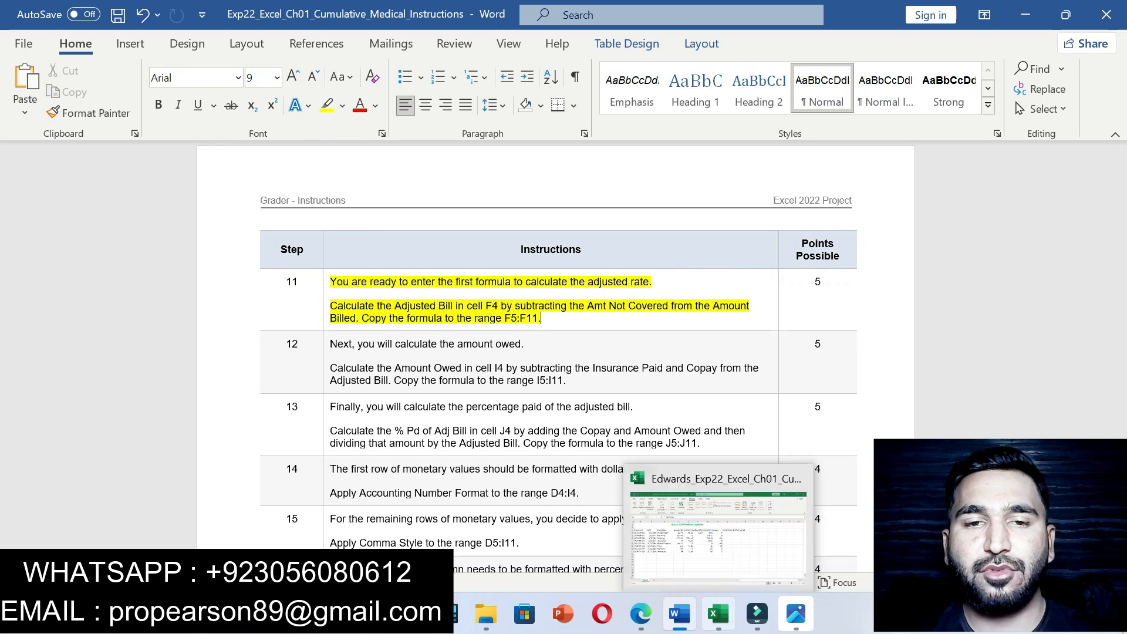
- Switch to Excel, clear cell F4 and re-enter the Adjusted Bill formula =D4-E4
click(719, 613)
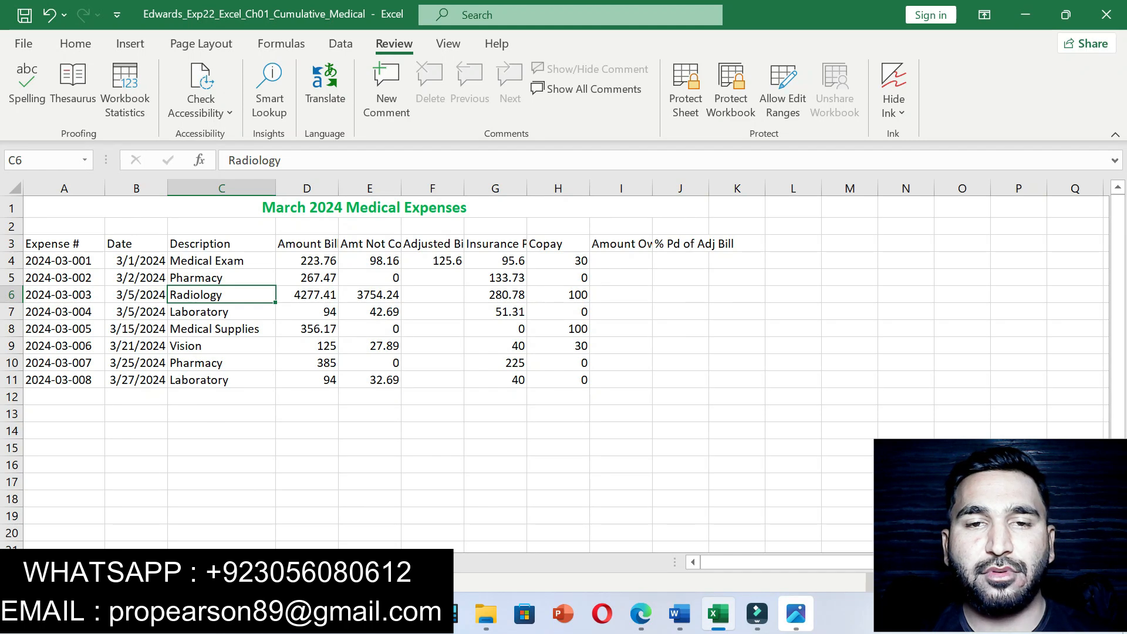
click(433, 261)
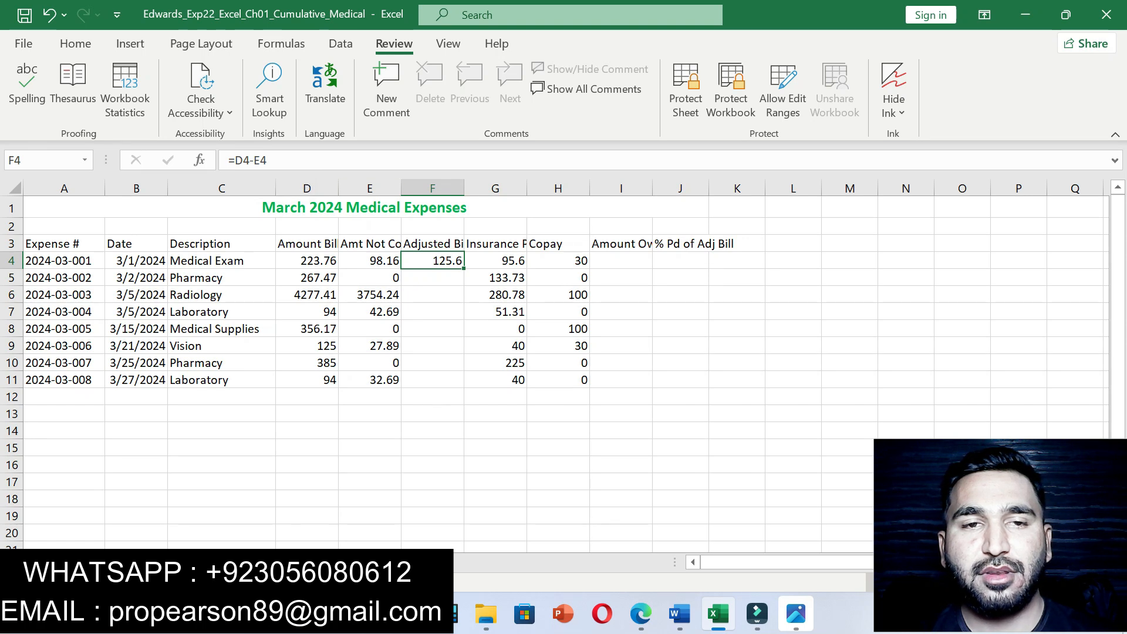
drag(268, 160, 228, 160)
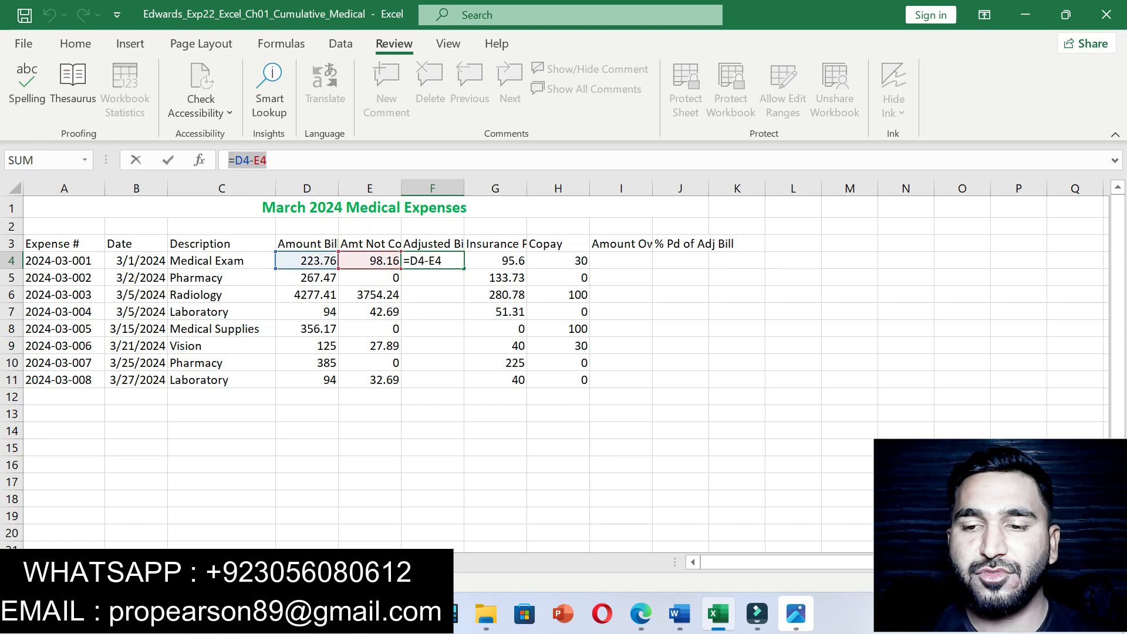
key(BackSpace)
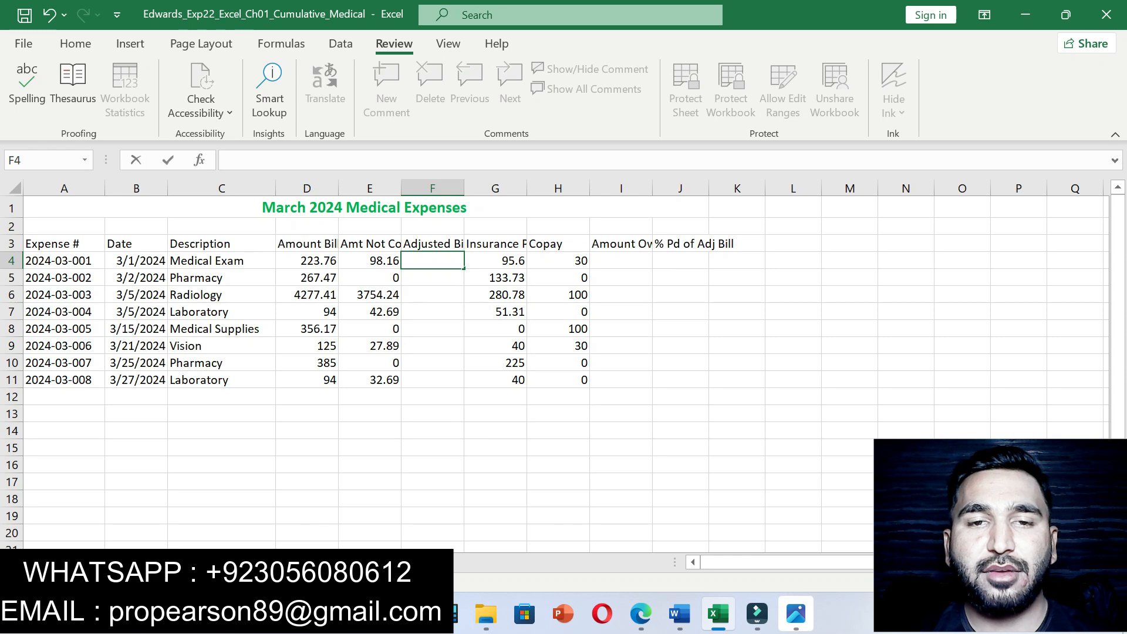
text(=)
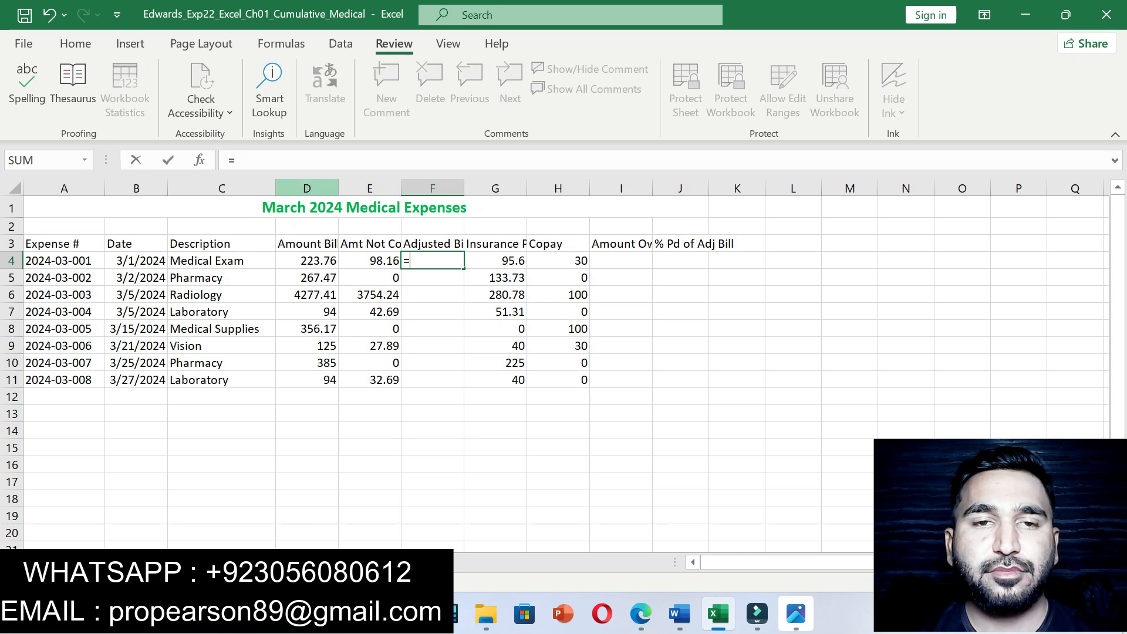
click(307, 243)
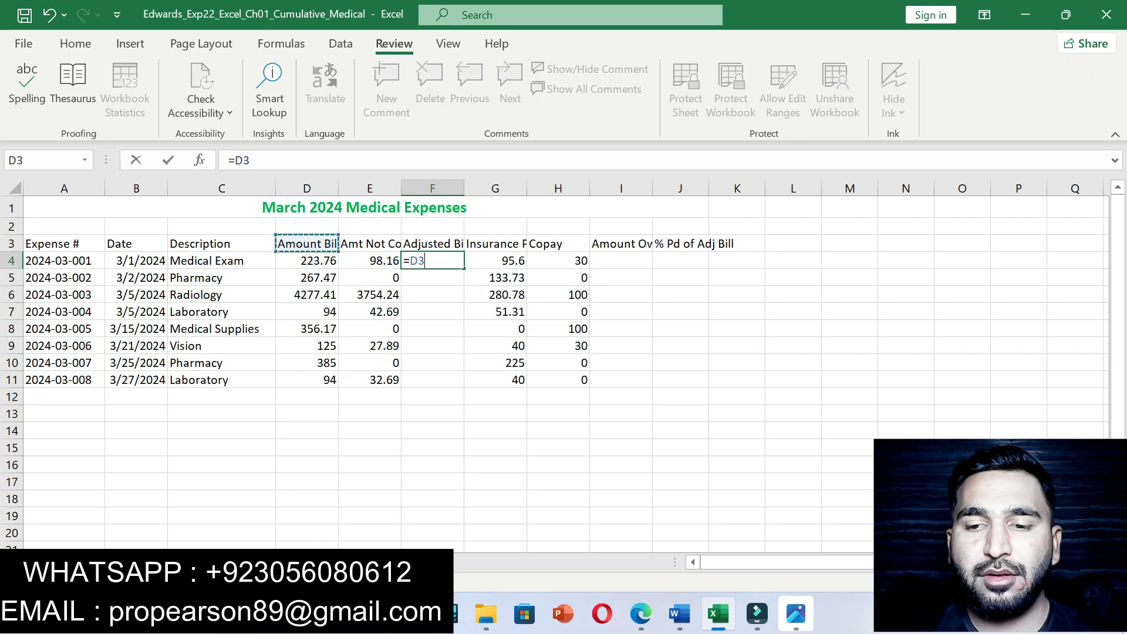
click(307, 261)
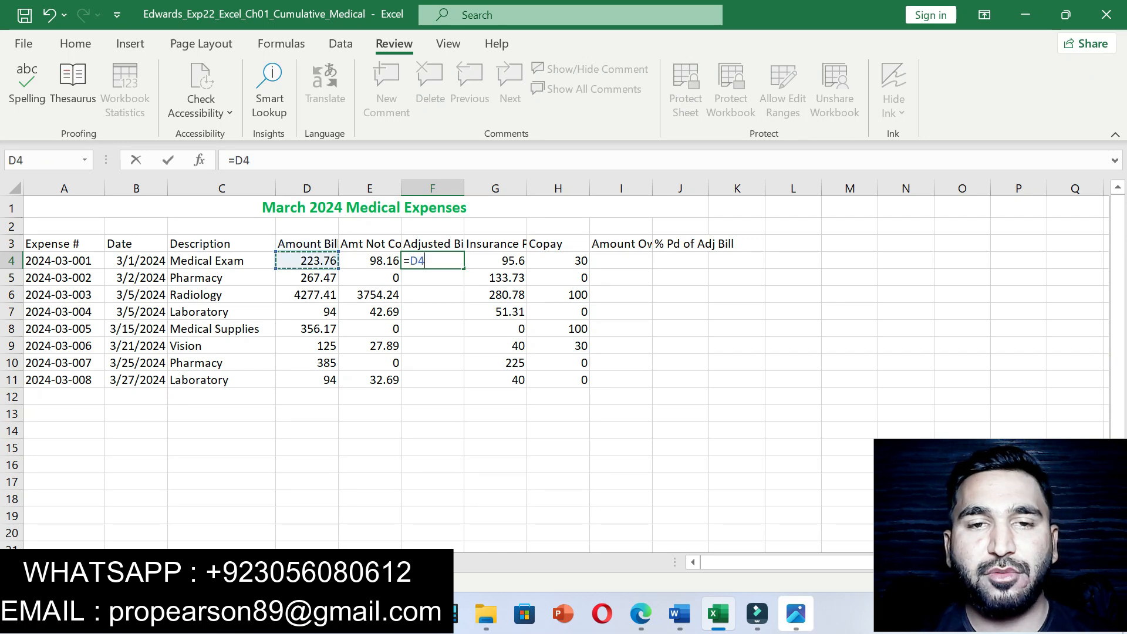
text(-)
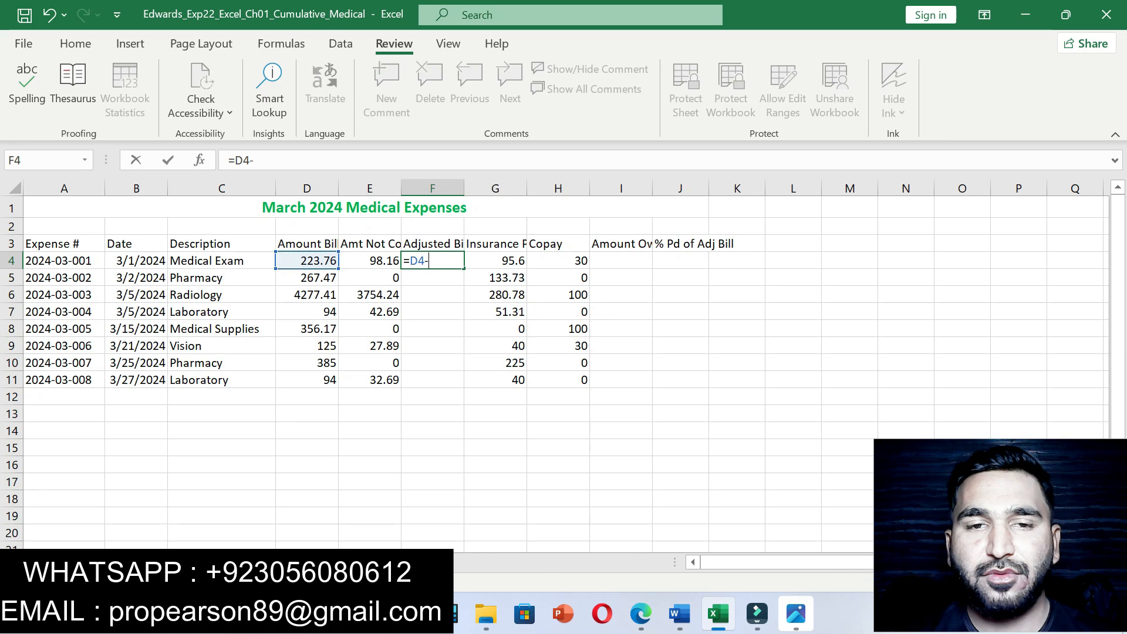
click(370, 260)
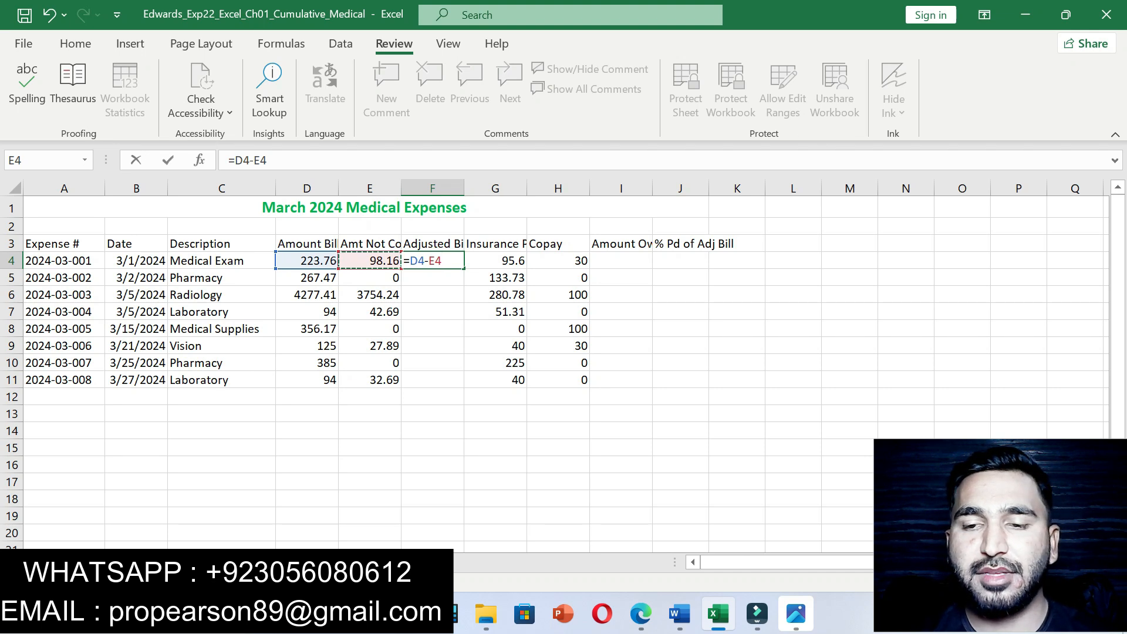
key(Return)
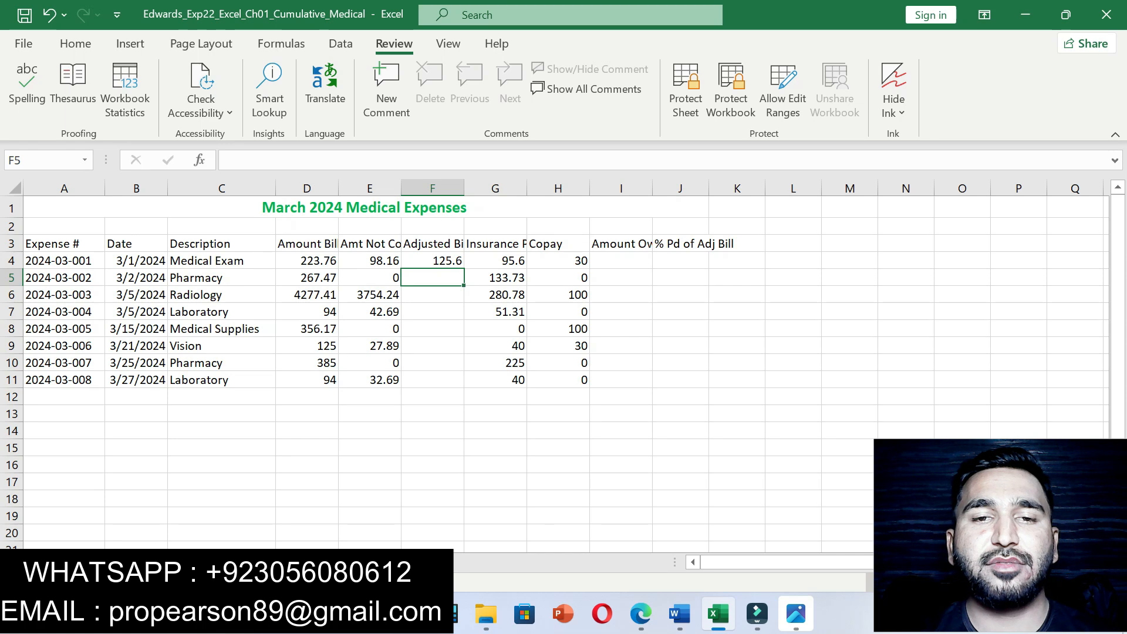
click(433, 261)
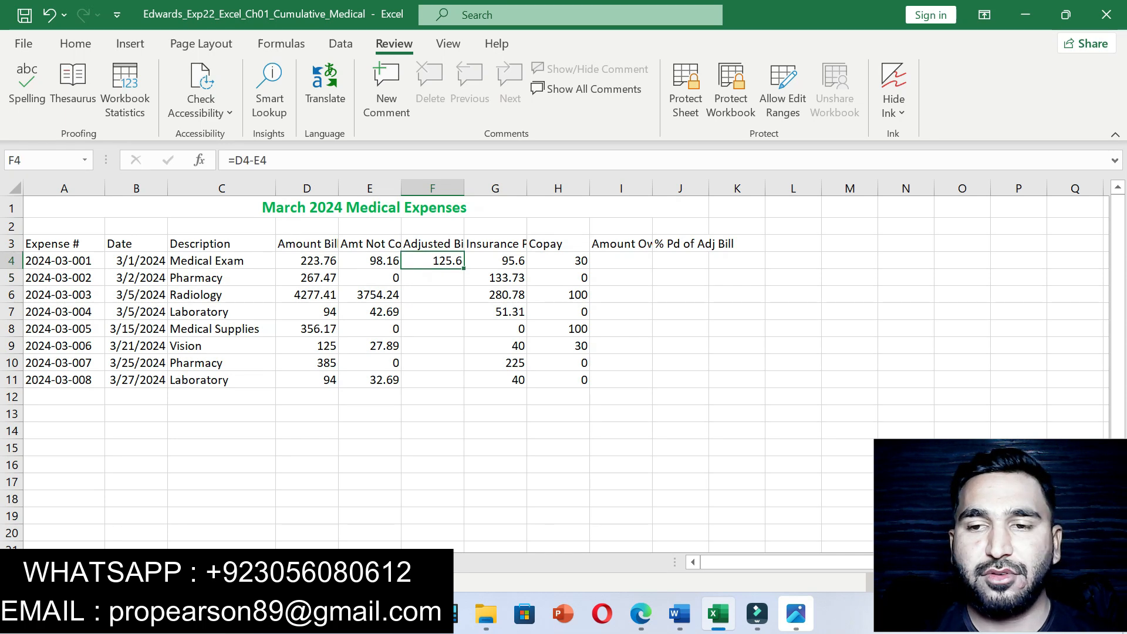
- Switch to Word, undo the step 11 highlight and highlight the step 12 instructions about the Amount Owed in yellow
click(680, 614)
key(ctrl+z)
click(525, 344)
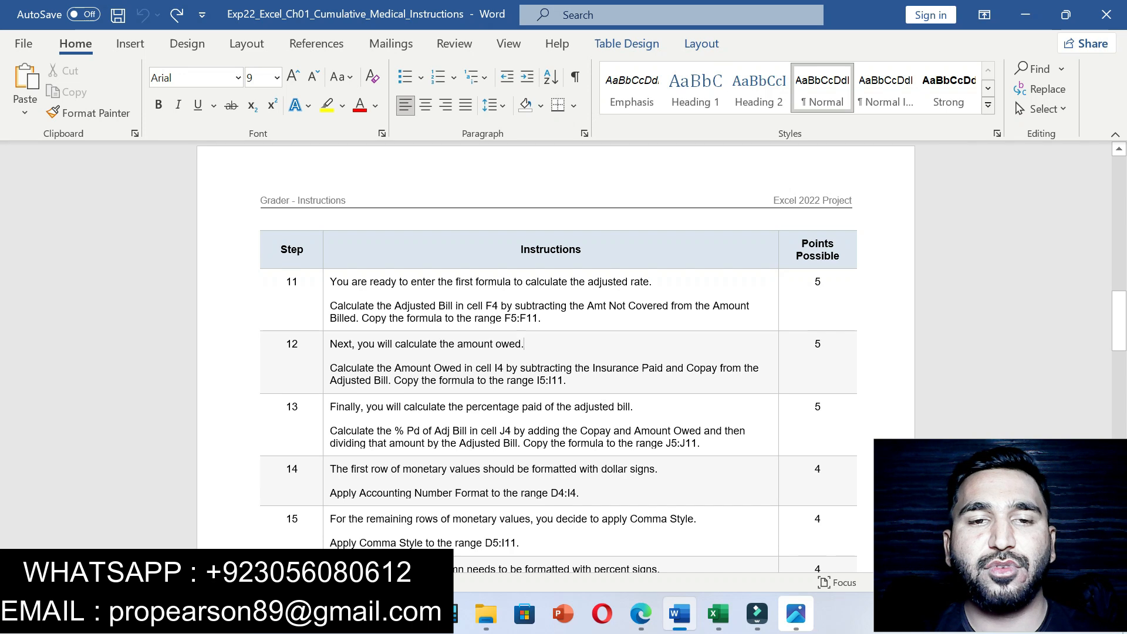
drag(330, 344, 567, 380)
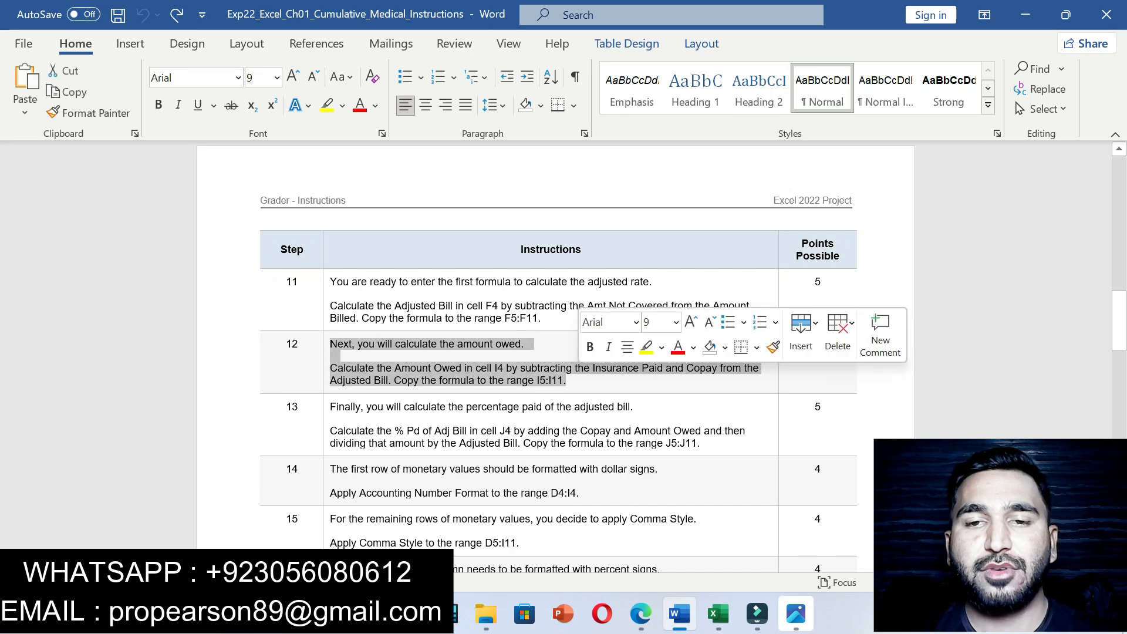
click(646, 347)
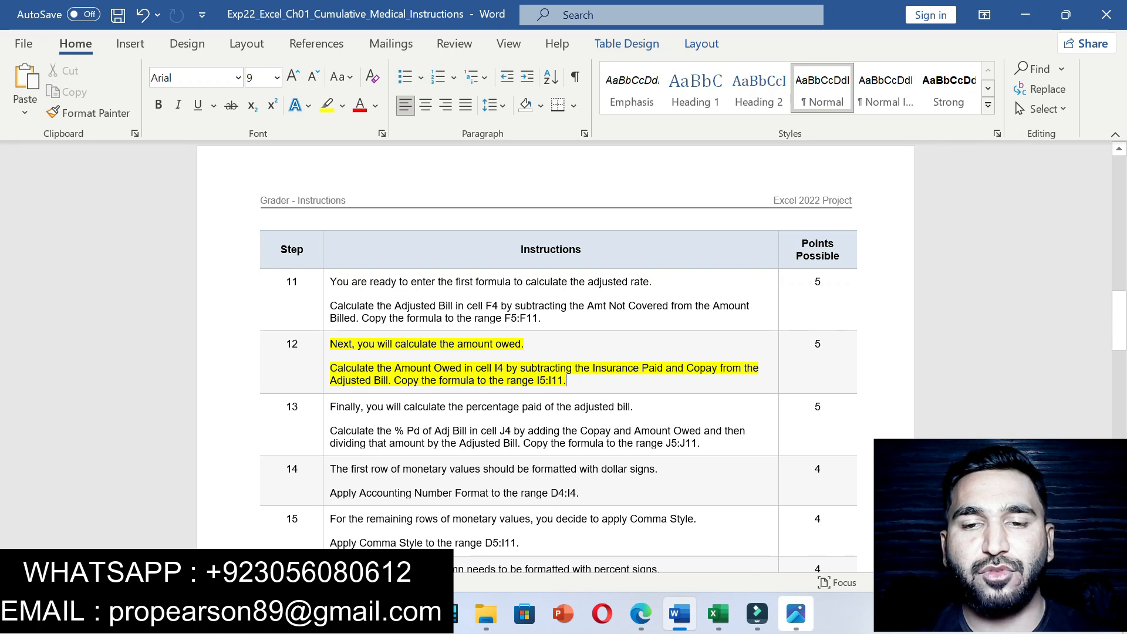
- Switch to Excel and try to calculate the Amount Owed in cell I4 with =E4-F4-G4, consulting the step 12 instructions in Word
click(718, 614)
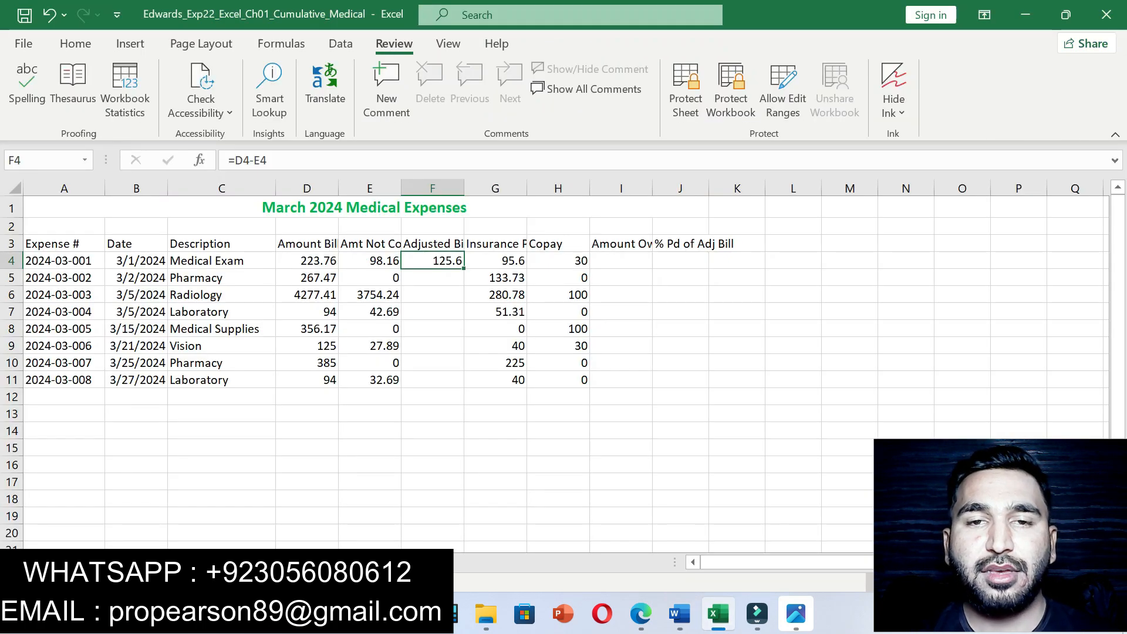
click(621, 261)
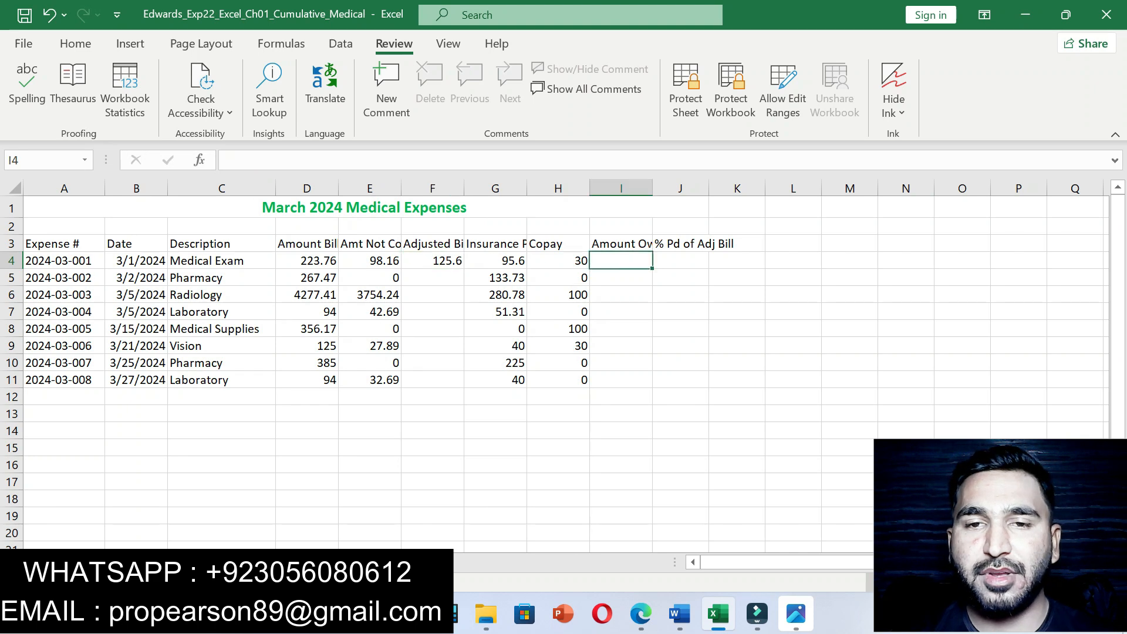
text(=)
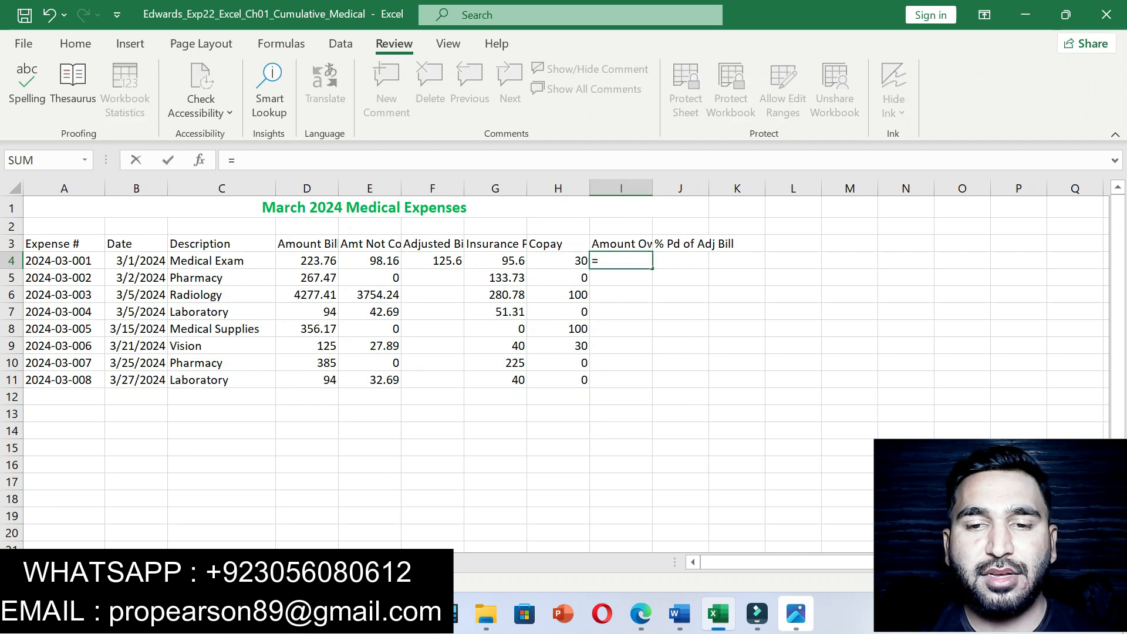
click(680, 615)
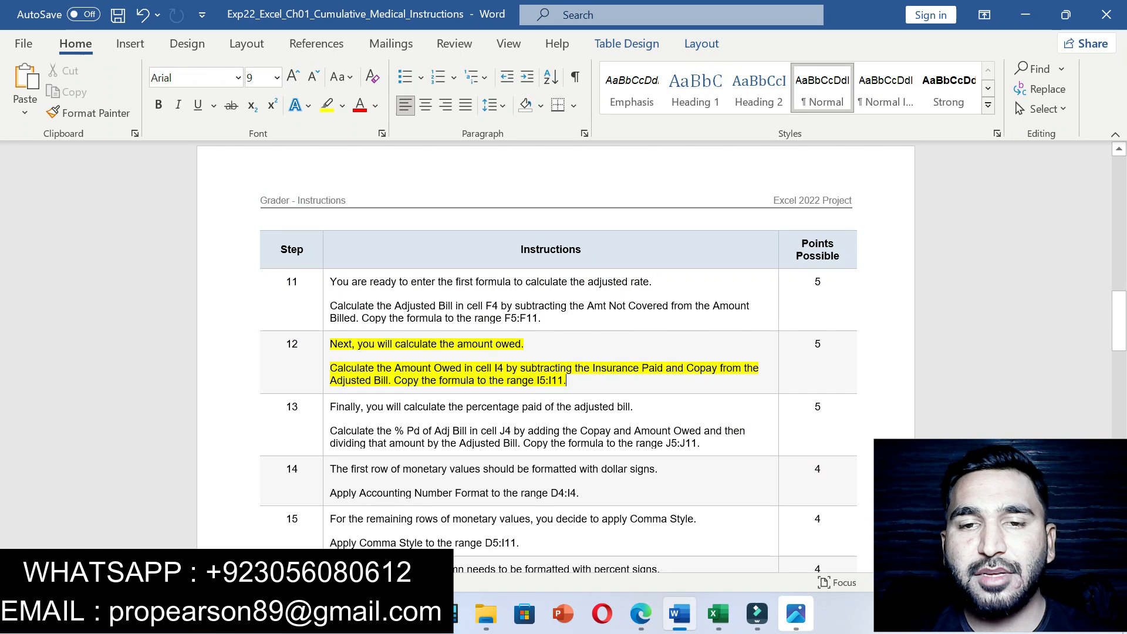
drag(574, 368, 760, 368)
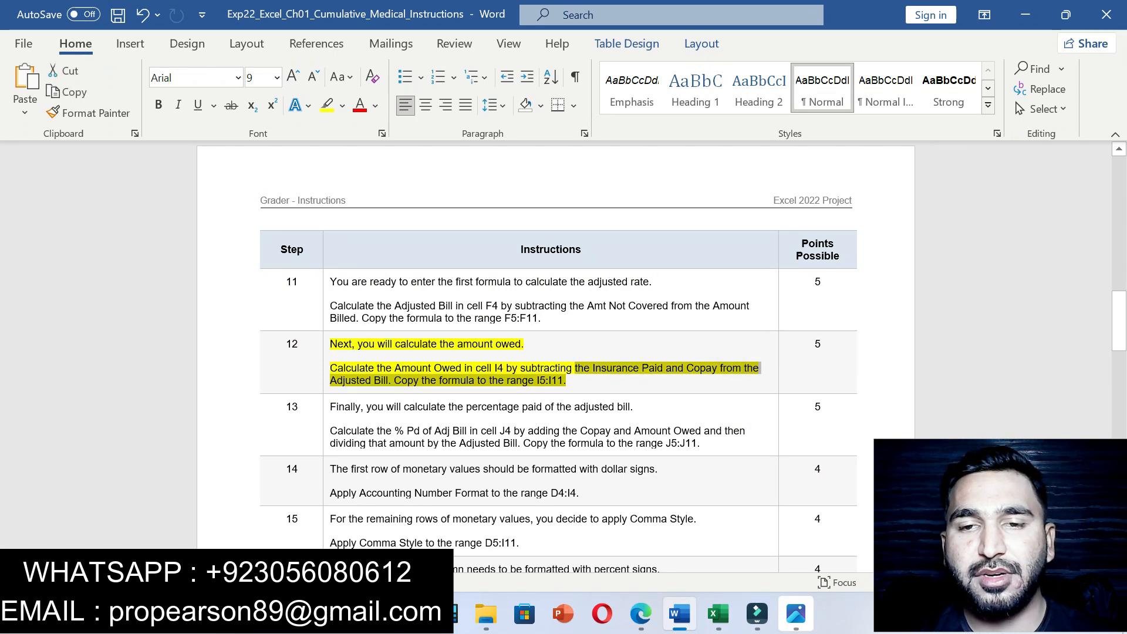
click(718, 614)
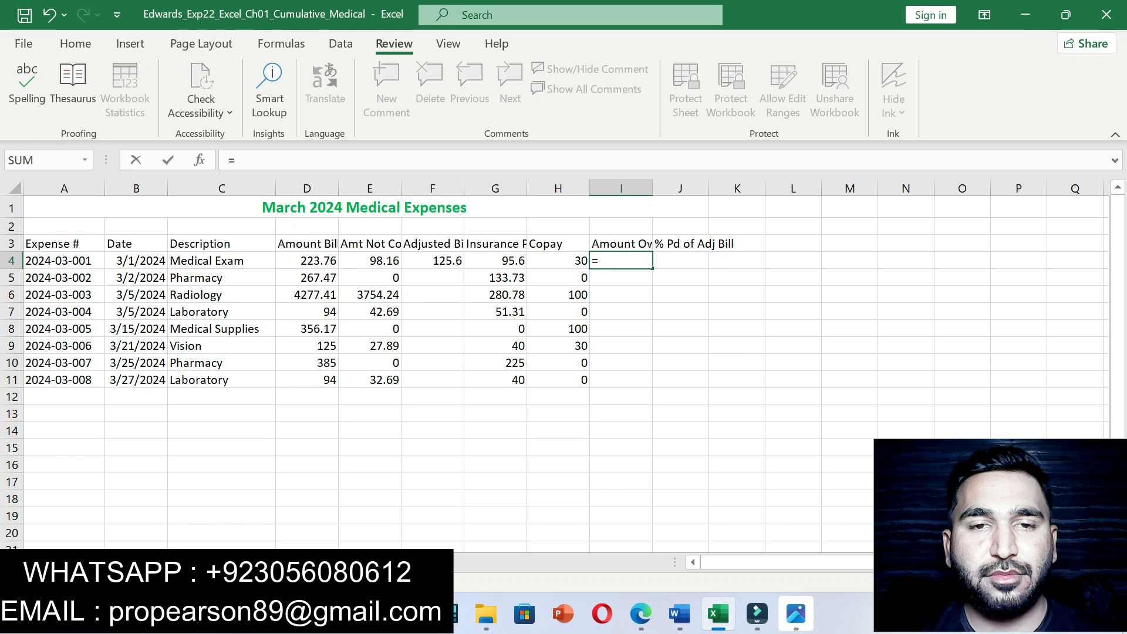
click(369, 261)
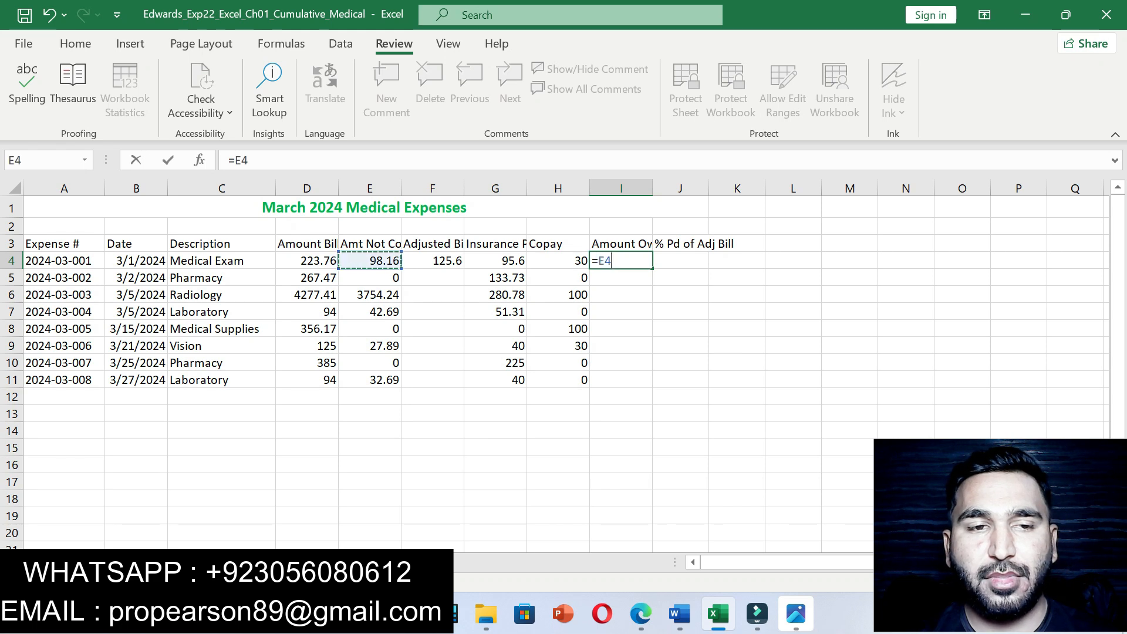
click(679, 615)
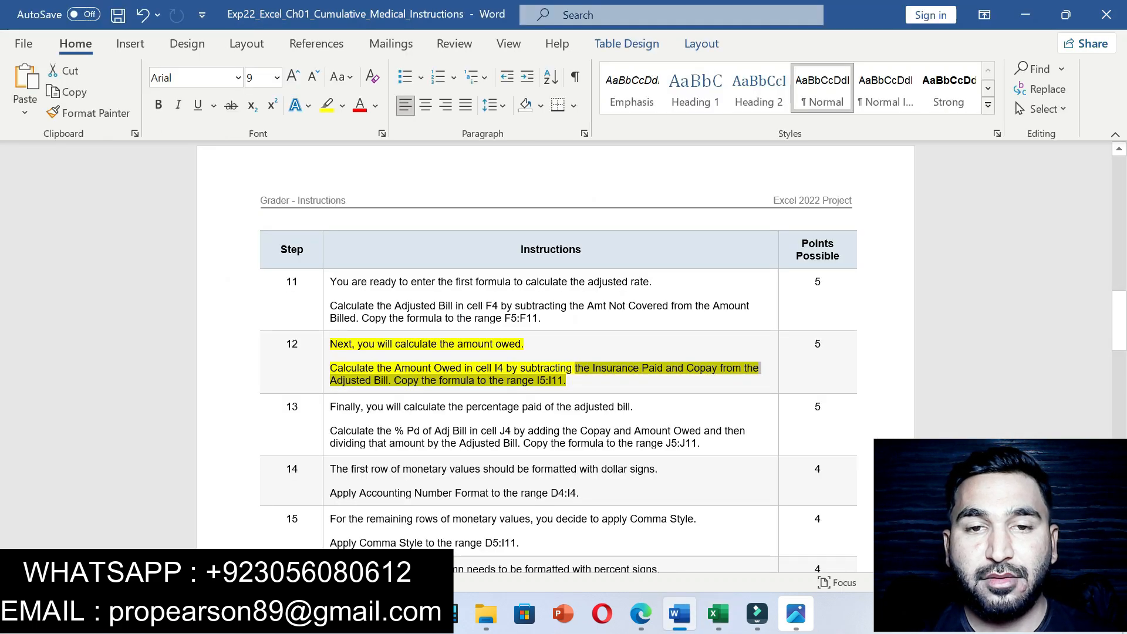
click(718, 614)
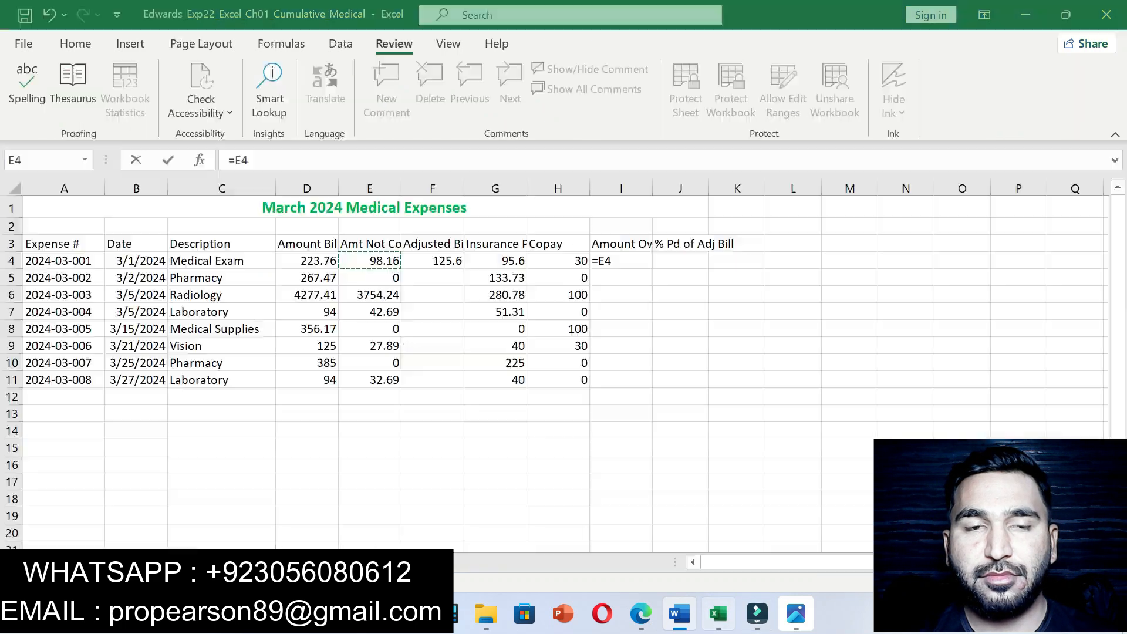
click(680, 614)
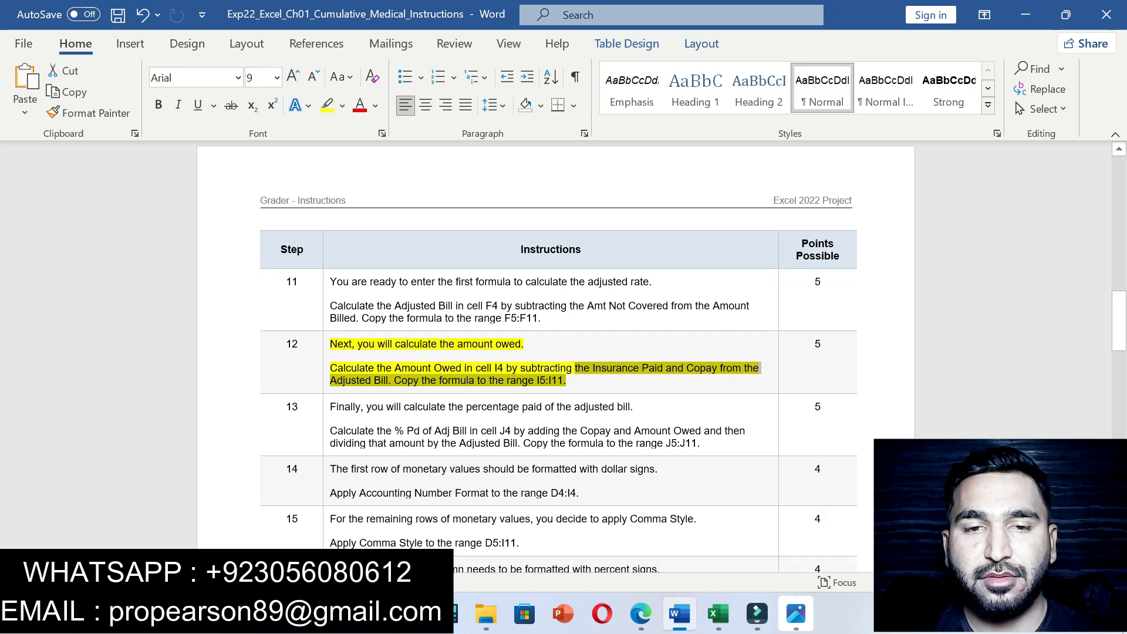
click(718, 615)
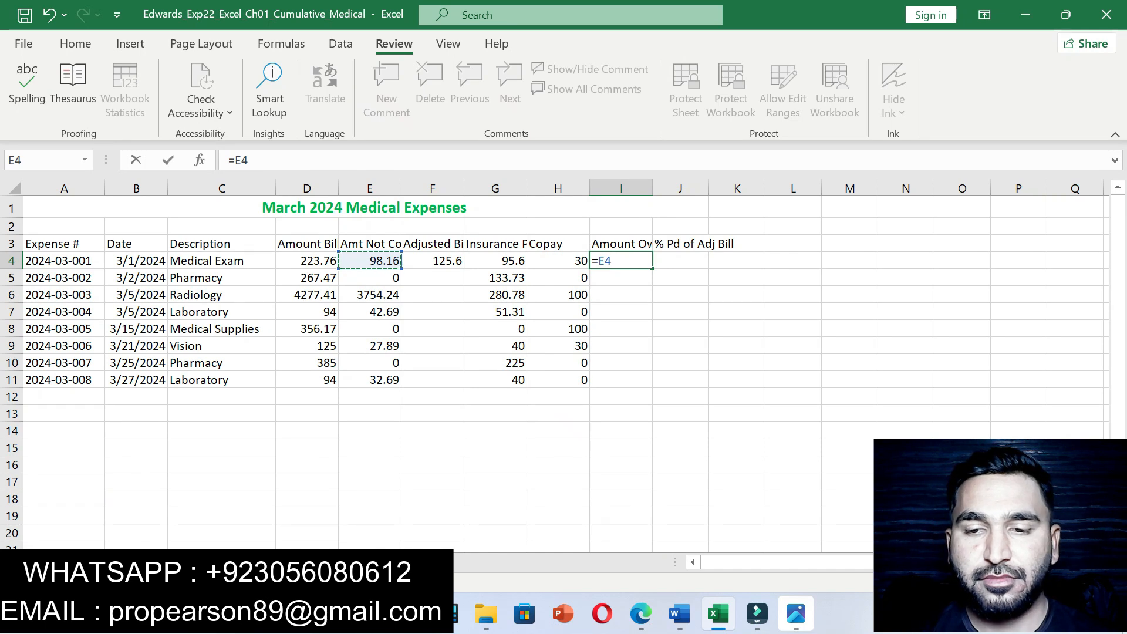
text(-)
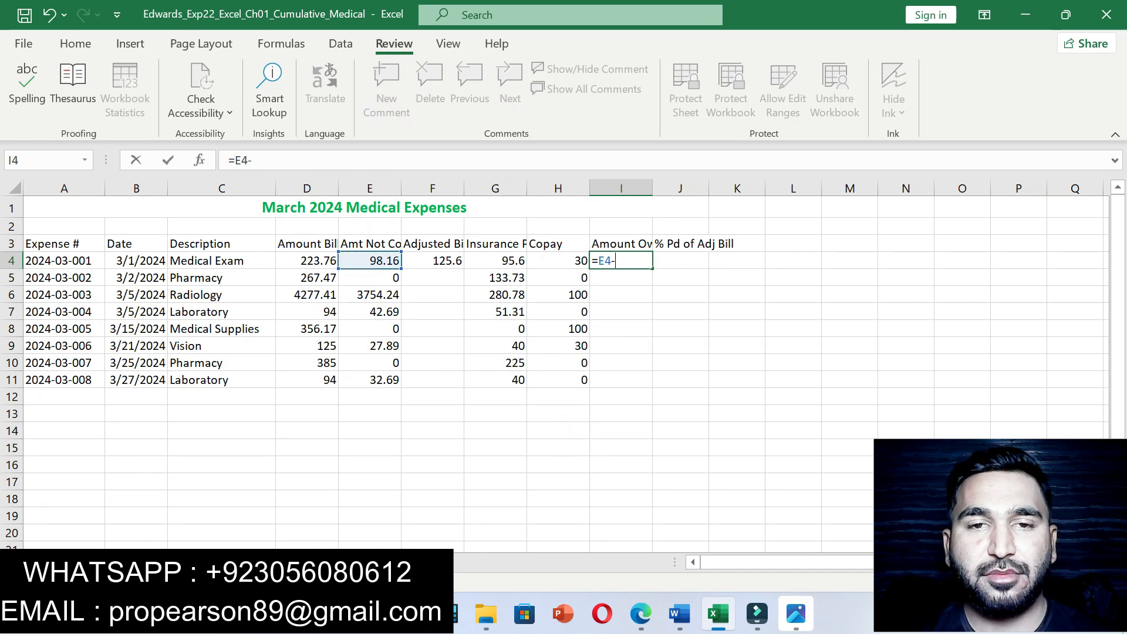
text(F4-)
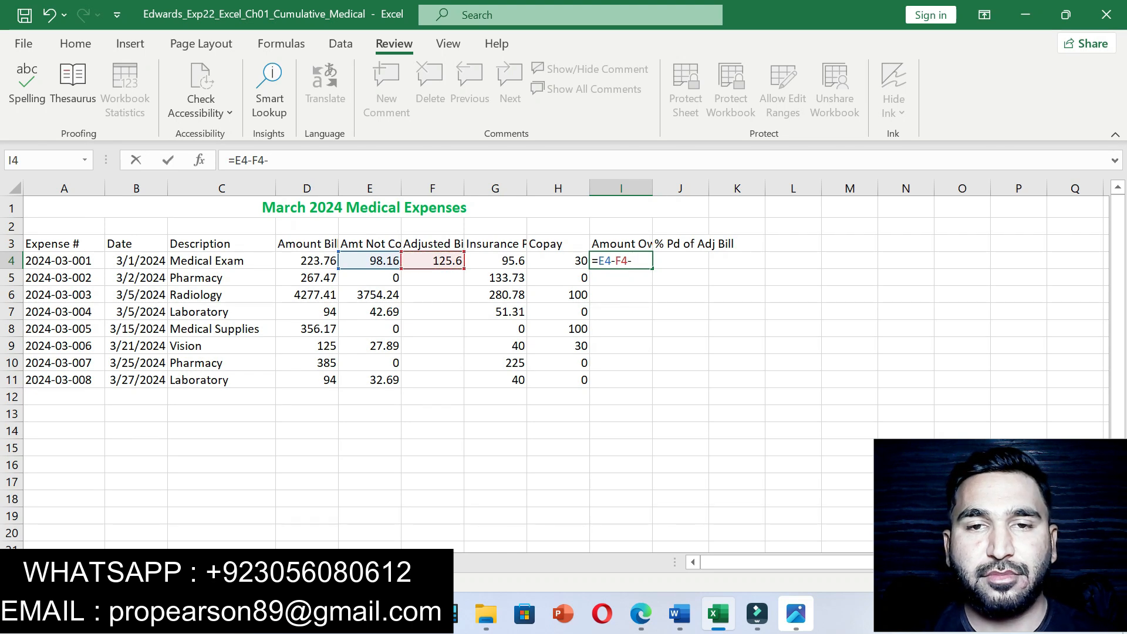
text(G4)
key(Return)
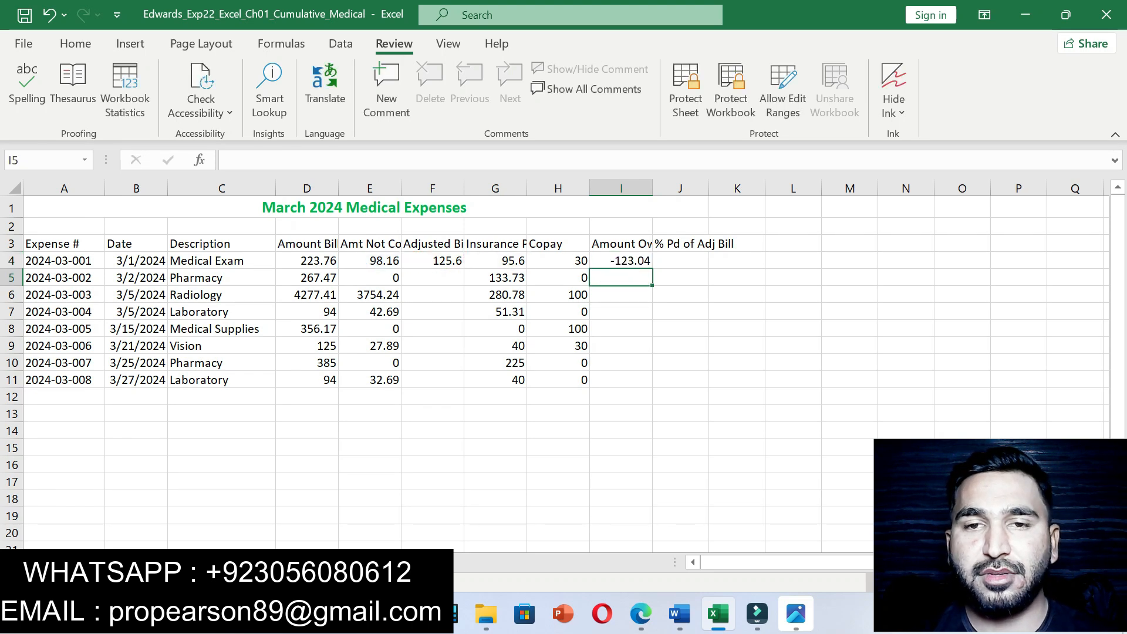
- Remove the cell references from the Amount Owed formula in cell I4, keeping only the equals sign
click(621, 261)
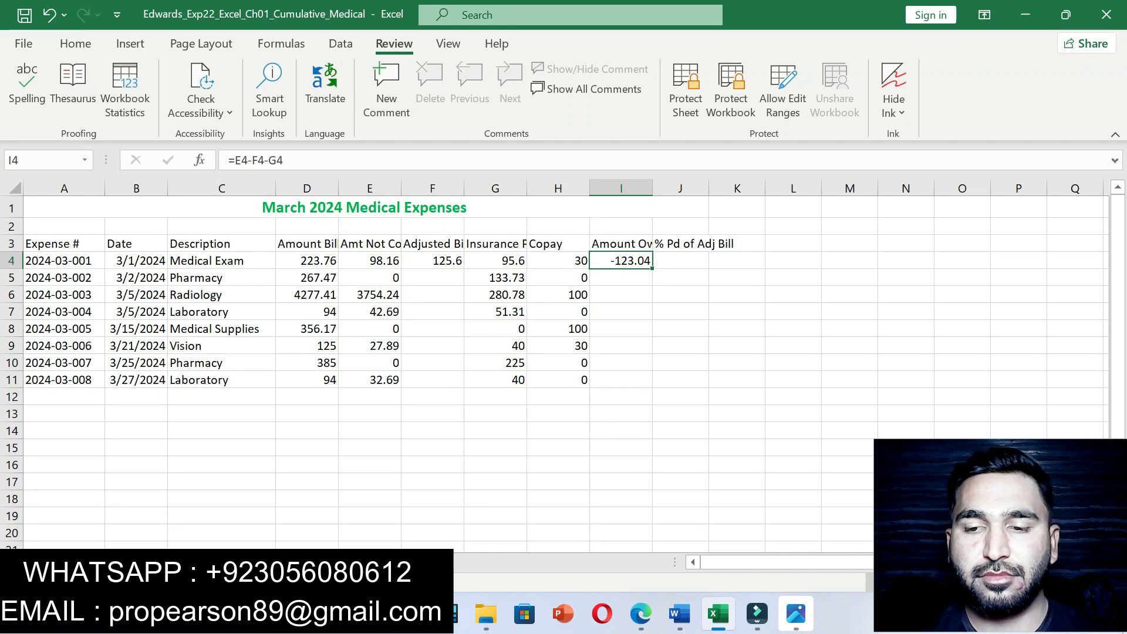
text(])
key(ctrl+z)
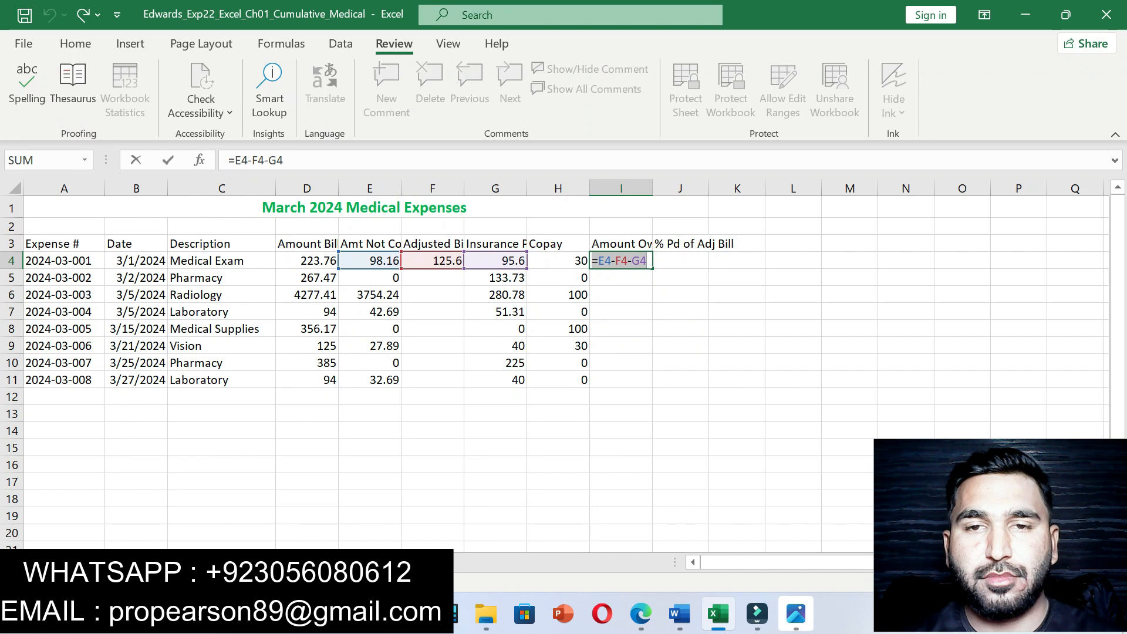
drag(284, 160, 235, 160)
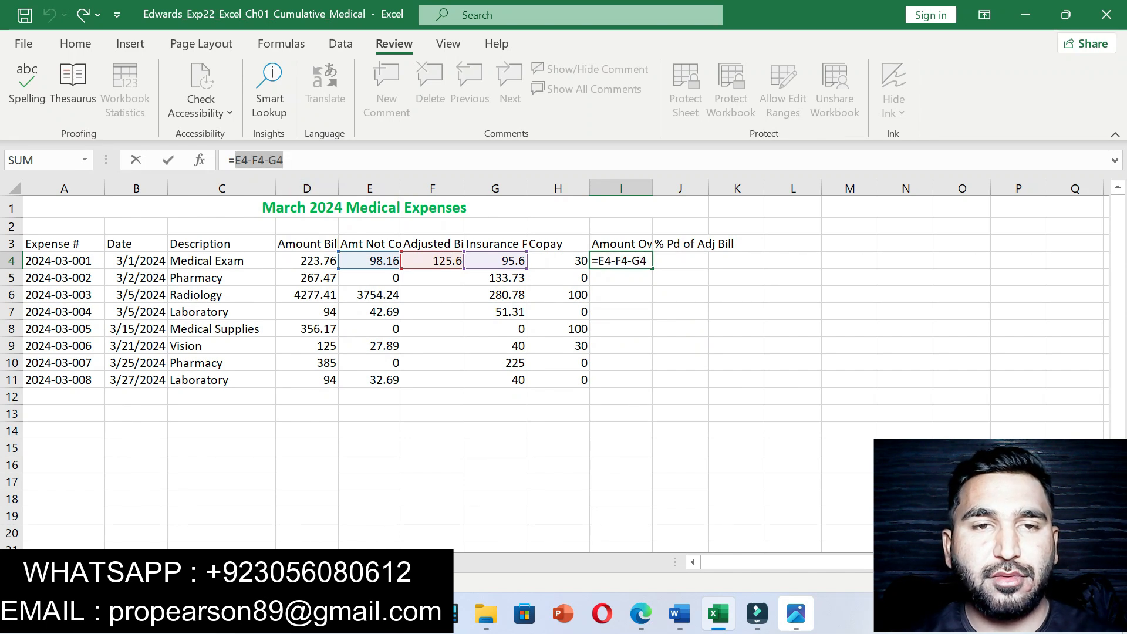
key(BackSpace)
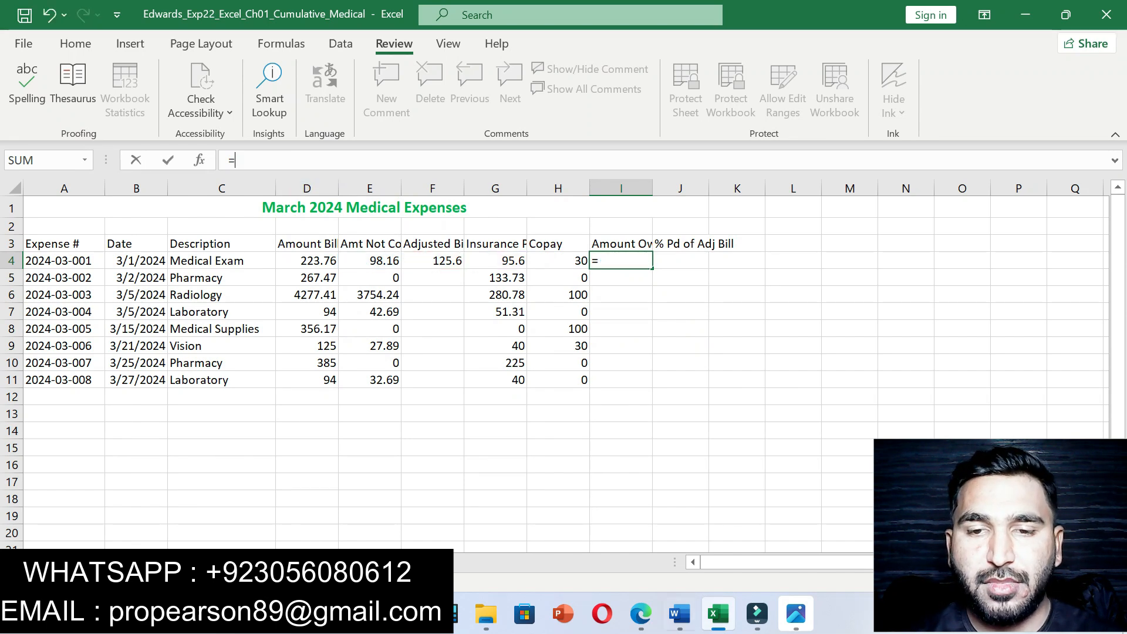
- Consult step 12 in Word, enter the Amount Owed formula =F4-H4-G4 in I4 and compare it with the completed sample workbook
click(679, 614)
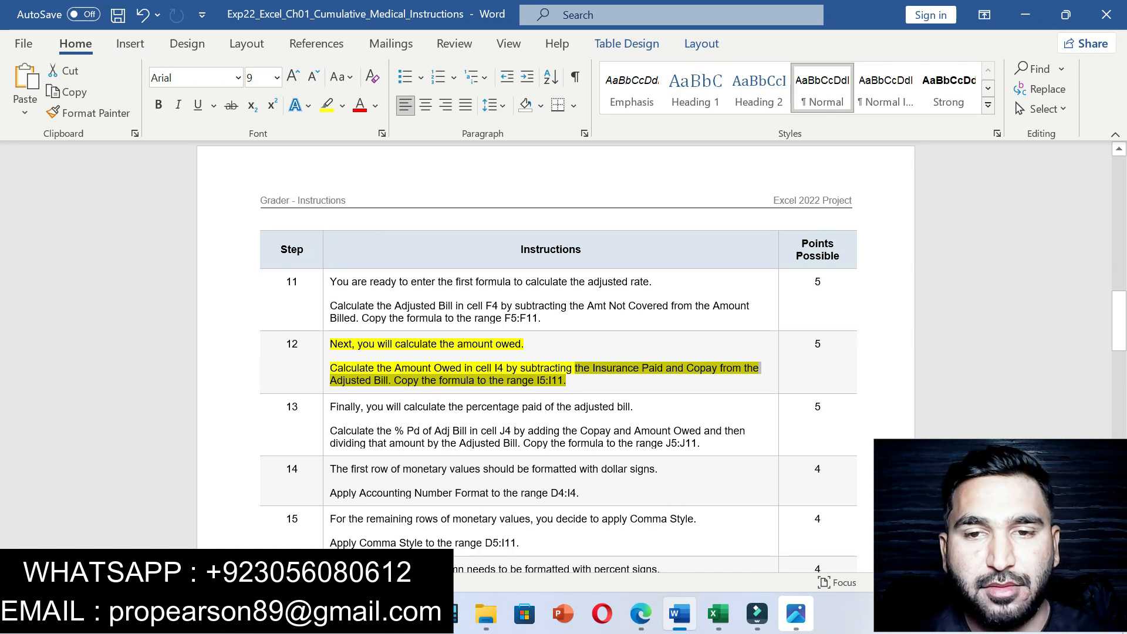
click(719, 614)
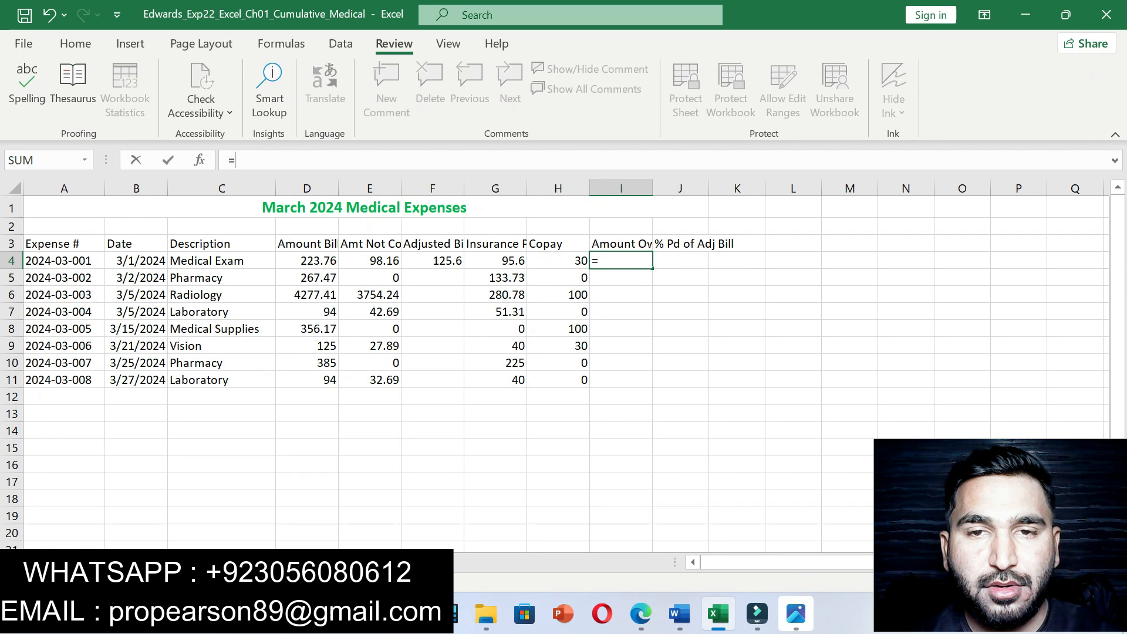
click(432, 261)
text(-)
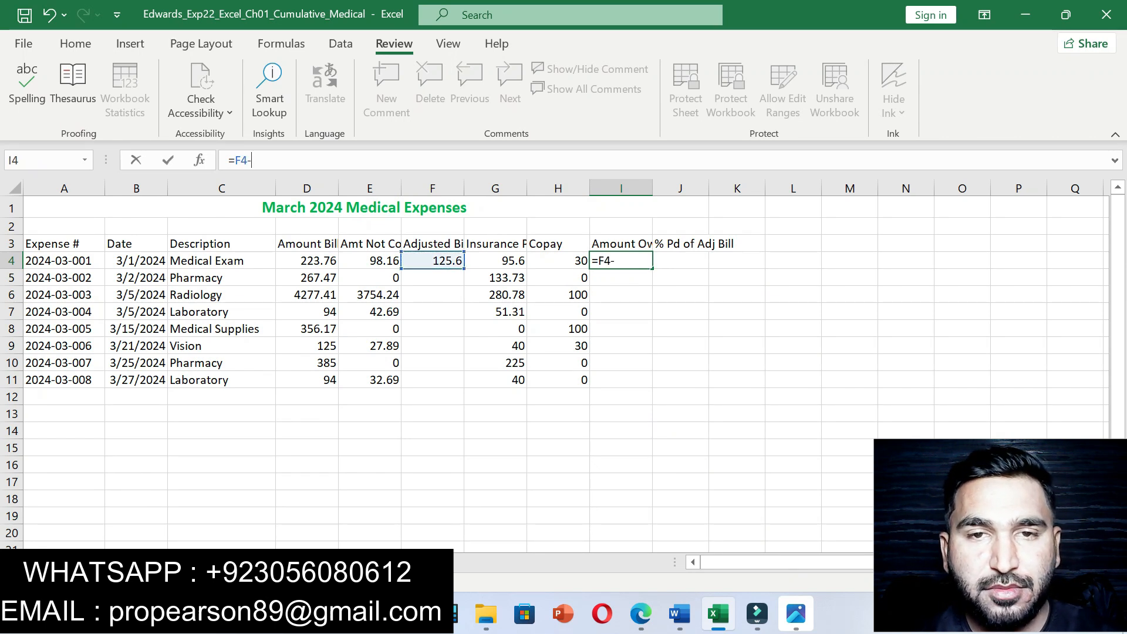
click(558, 261)
text(-)
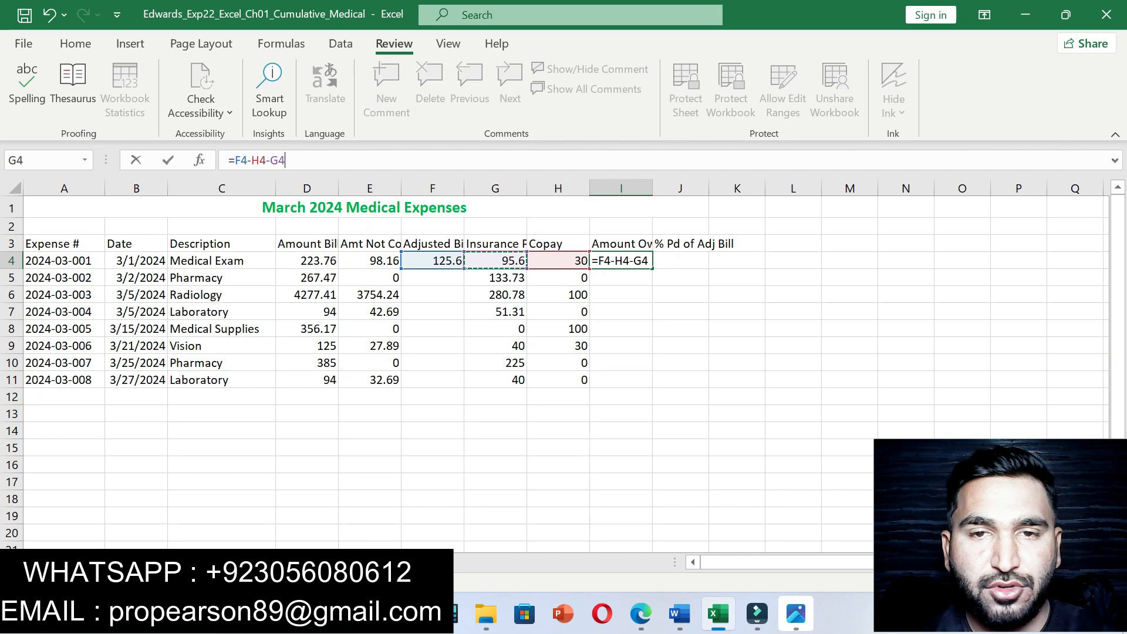
key(Return)
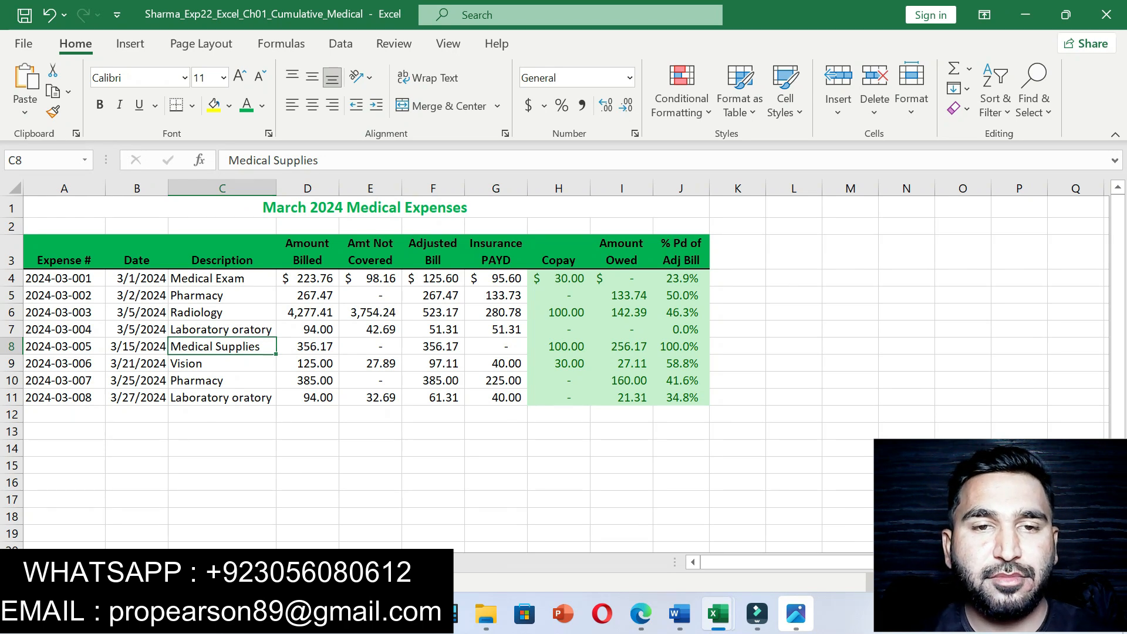
key(ctrl+Page_Down)
key(ctrl+Page_Up)
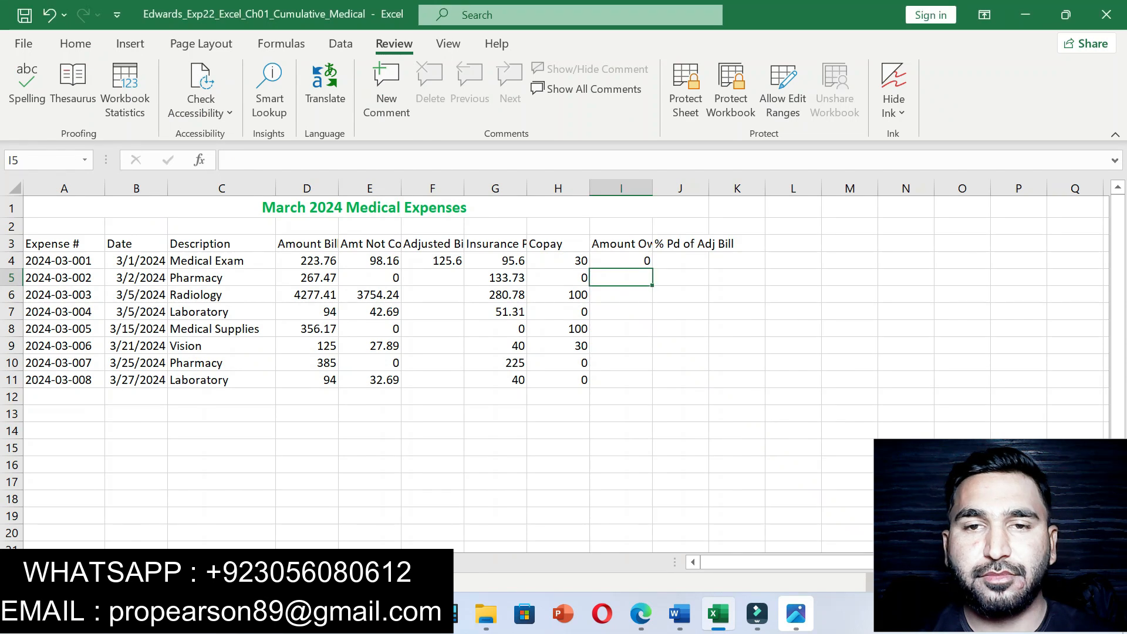
- Switch to Word, undo the step 12 highlight and highlight the step 13 instructions about the percentage paid in yellow
click(680, 613)
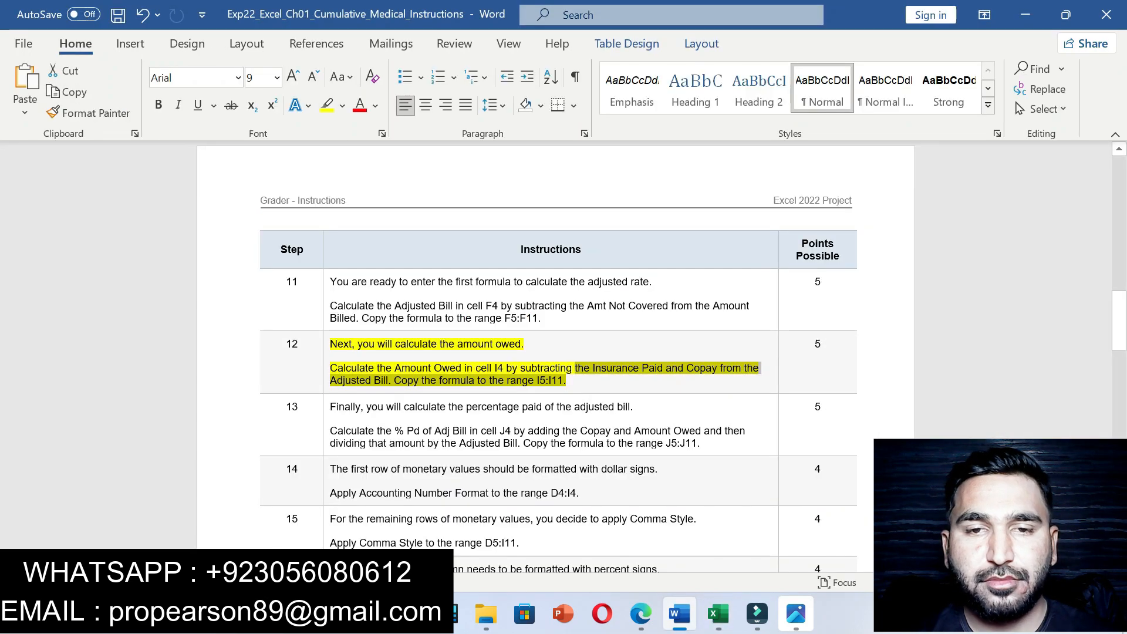
key(ctrl+z)
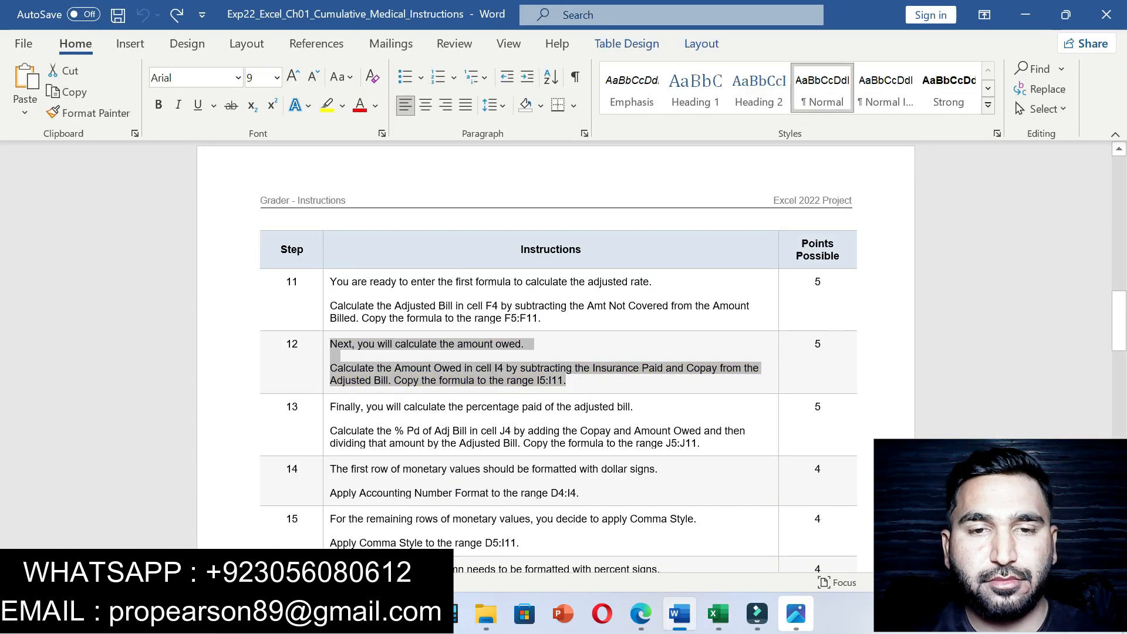
drag(330, 431, 483, 431)
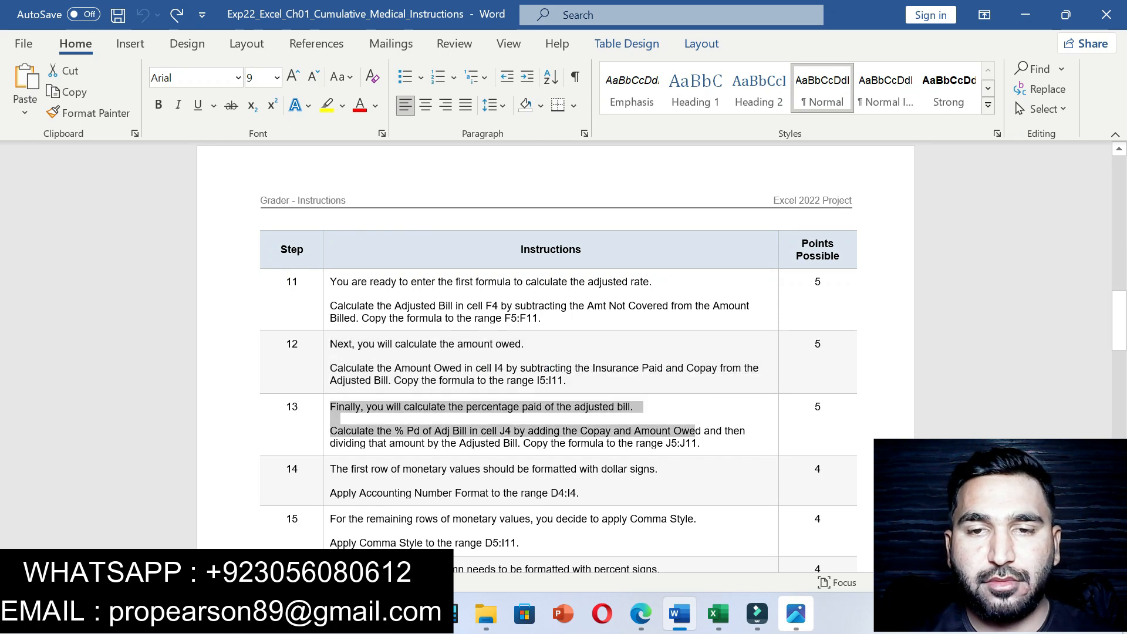
drag(694, 431, 699, 444)
click(774, 417)
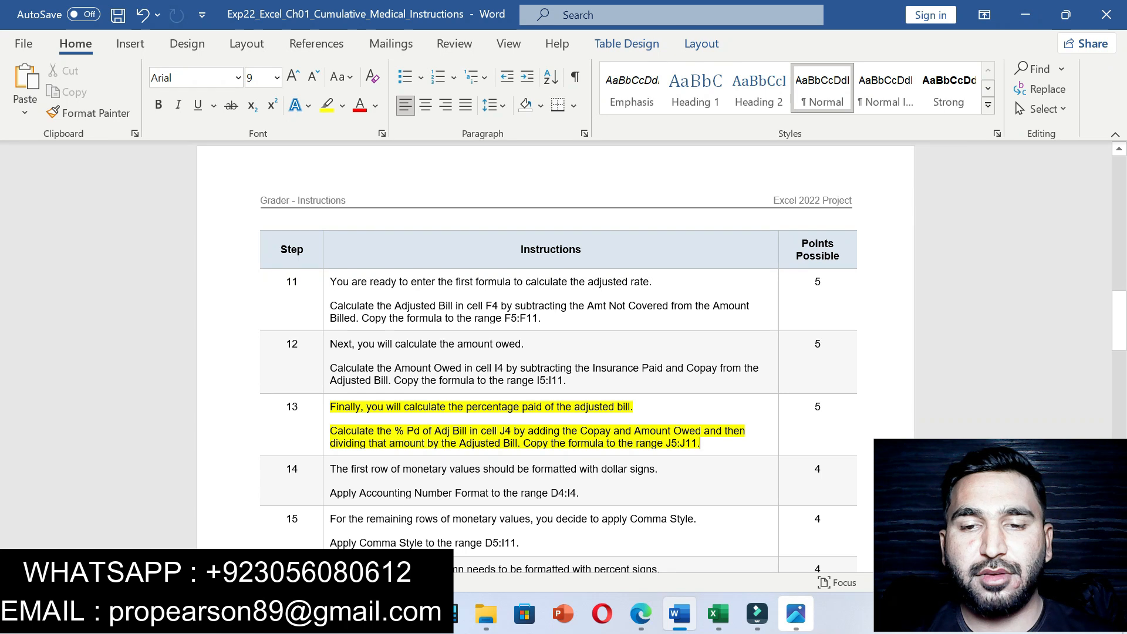
- Switch to Excel and start the % Pd of Adj Bill formula in cell J4 with =(H4+I4)/, consulting step 13 in Word
mouse_move(718, 614)
click(719, 534)
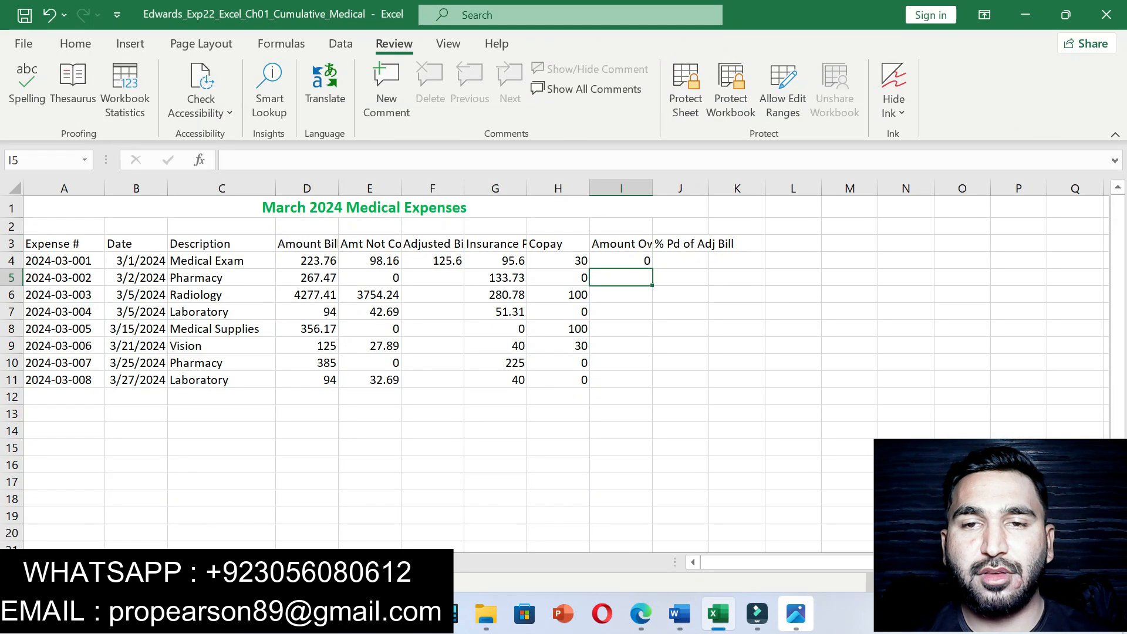
click(681, 261)
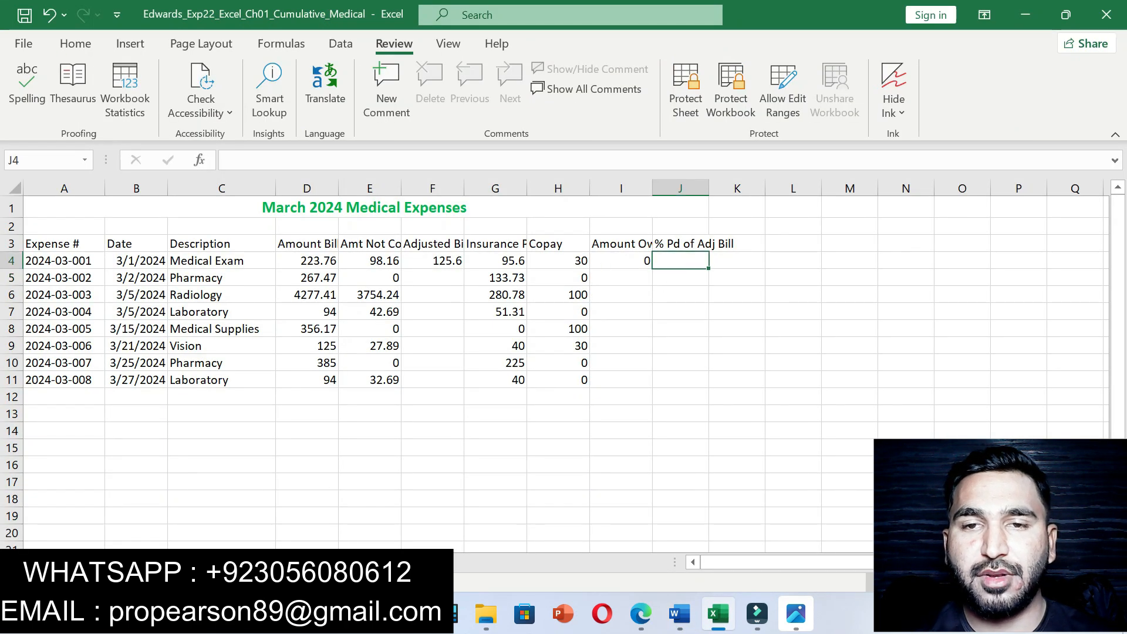
text(=)
click(680, 613)
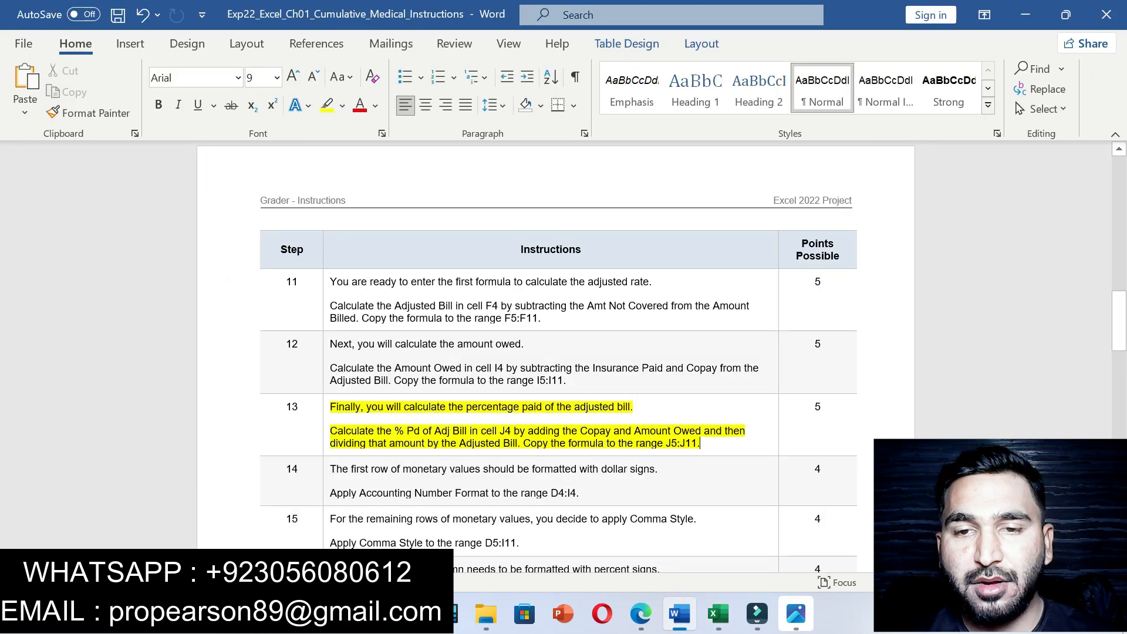
click(718, 614)
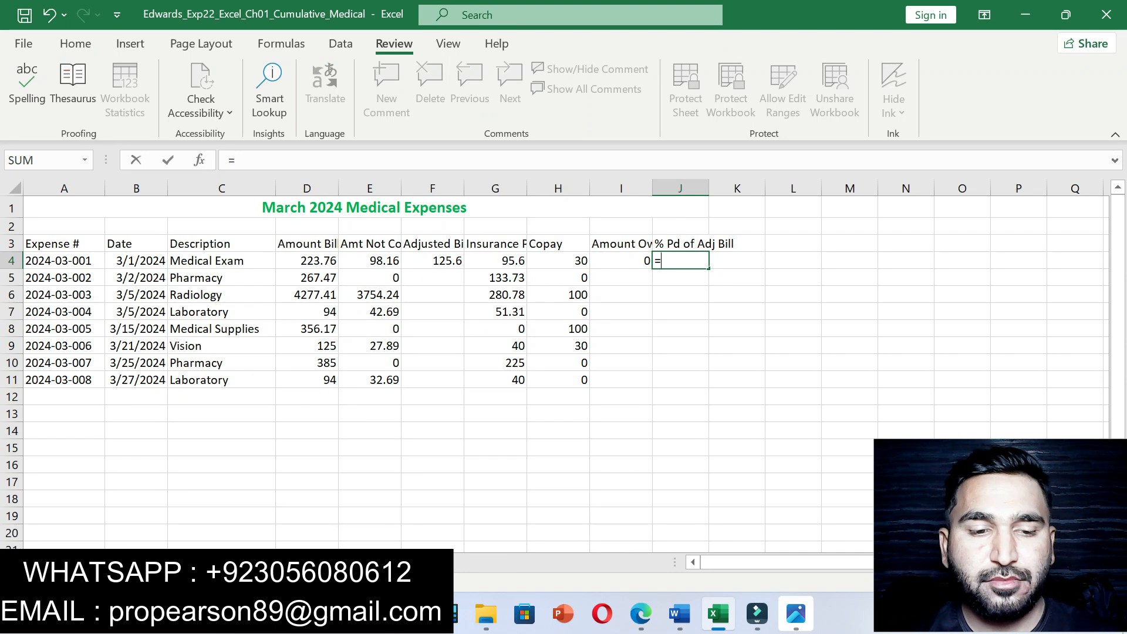
text(()
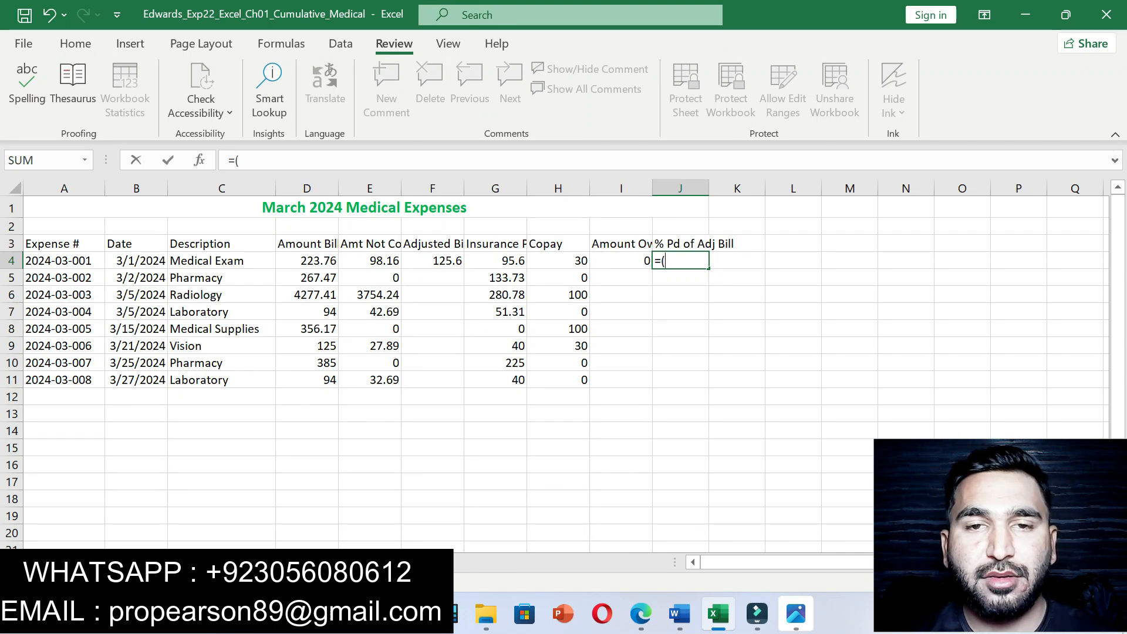
click(558, 261)
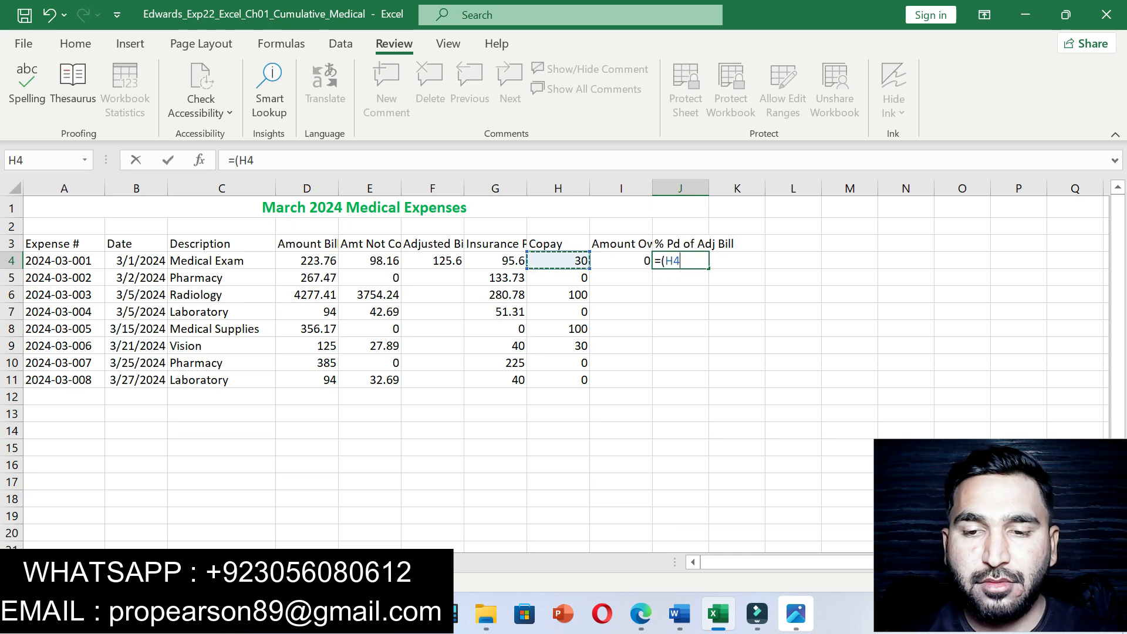
text(+)
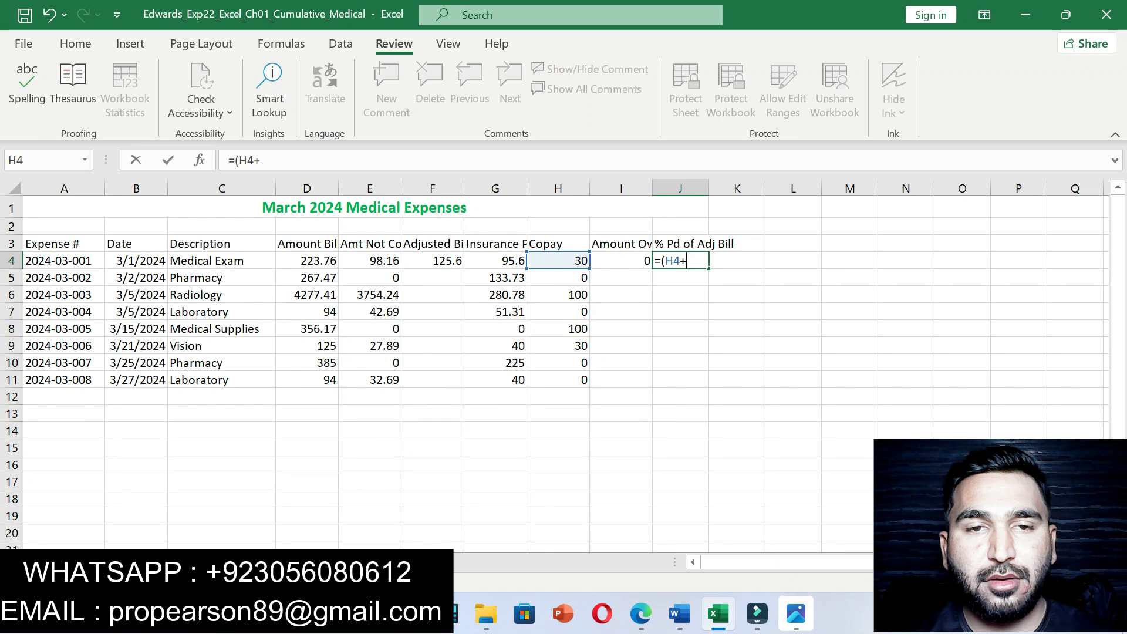
click(680, 613)
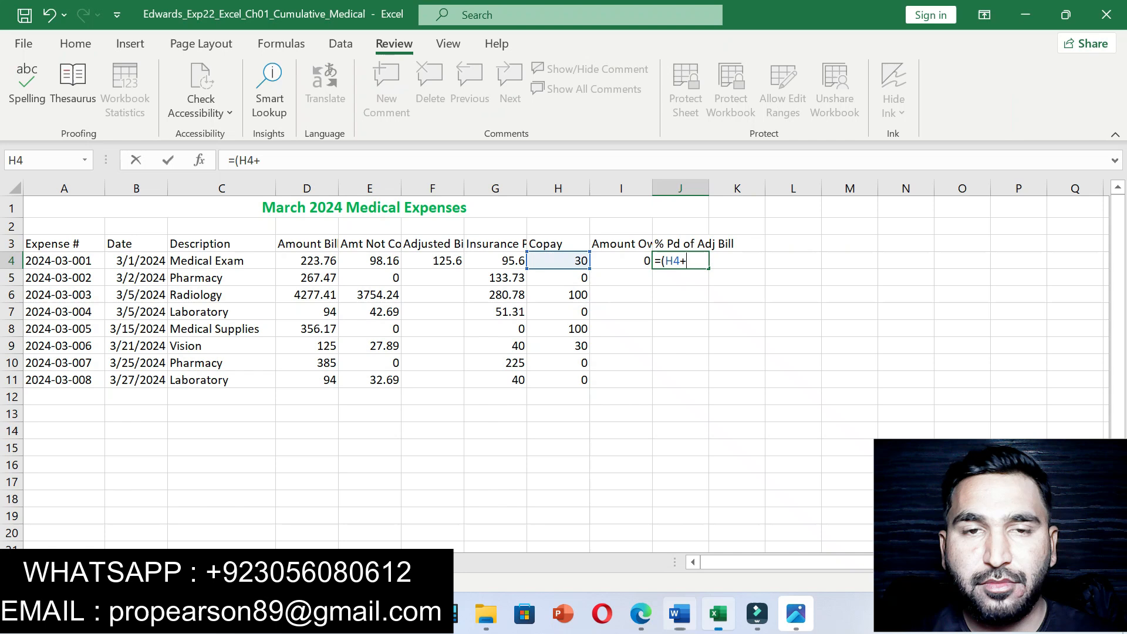
click(719, 614)
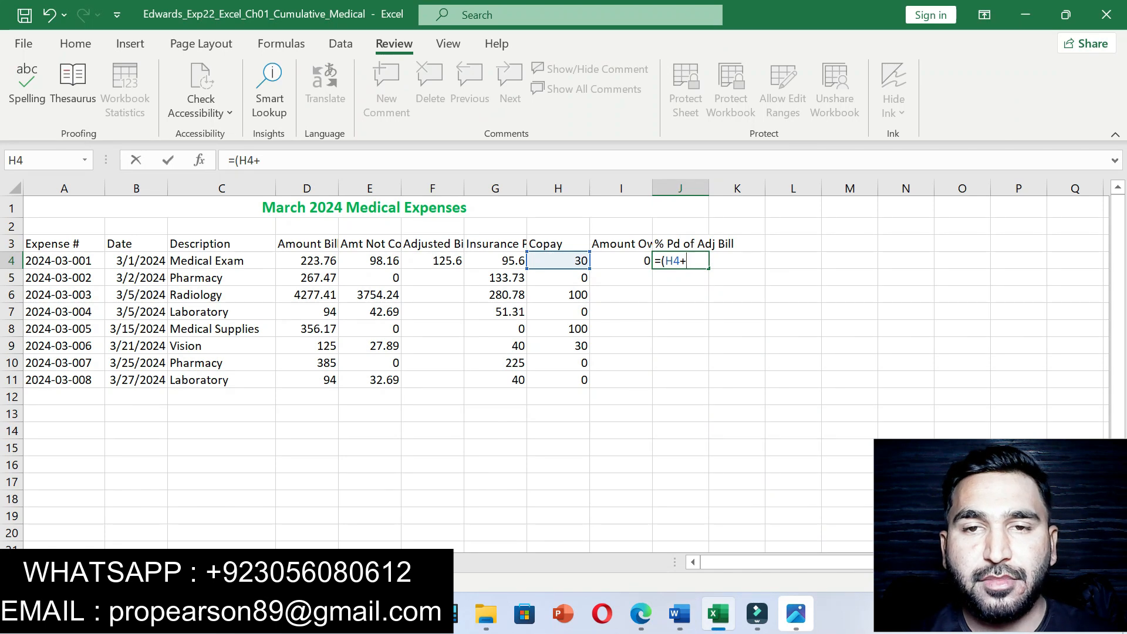
click(622, 261)
text()/)
- Recheck step 13 in Word and complete the J4 formula in Excel with the Adjusted Bill as divisor: =(H4+I4)/F4
click(679, 614)
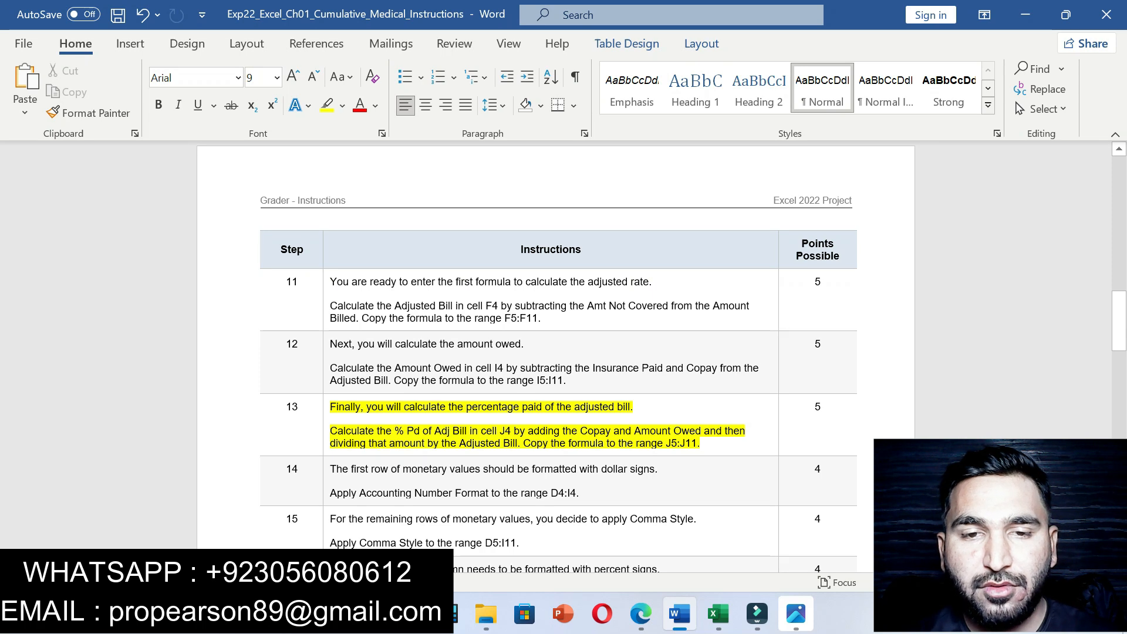
click(719, 613)
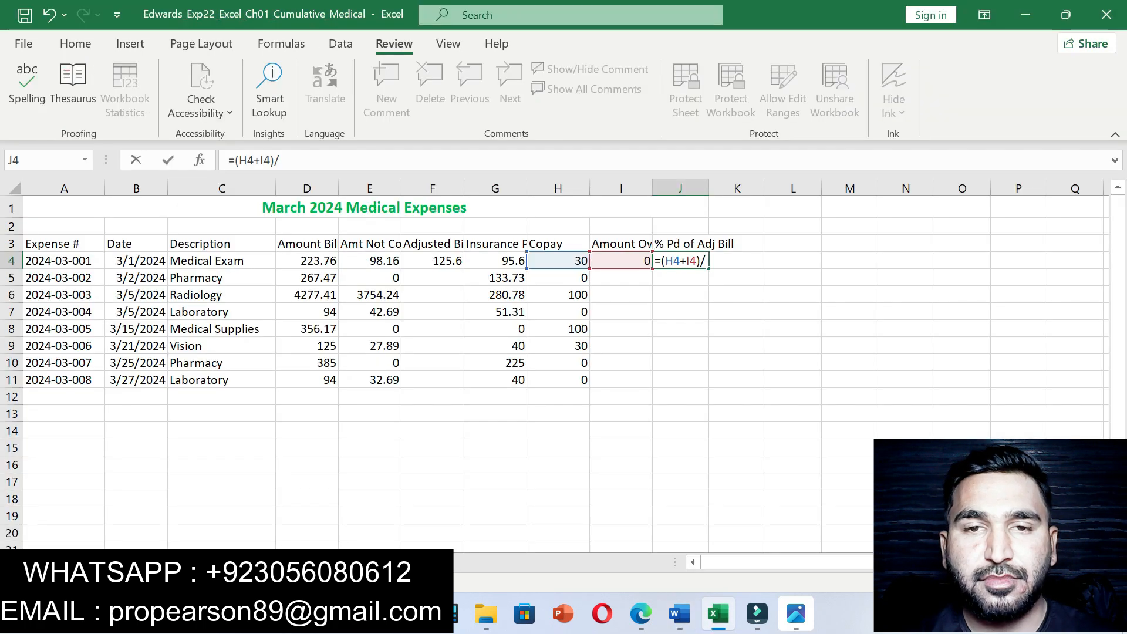
click(433, 261)
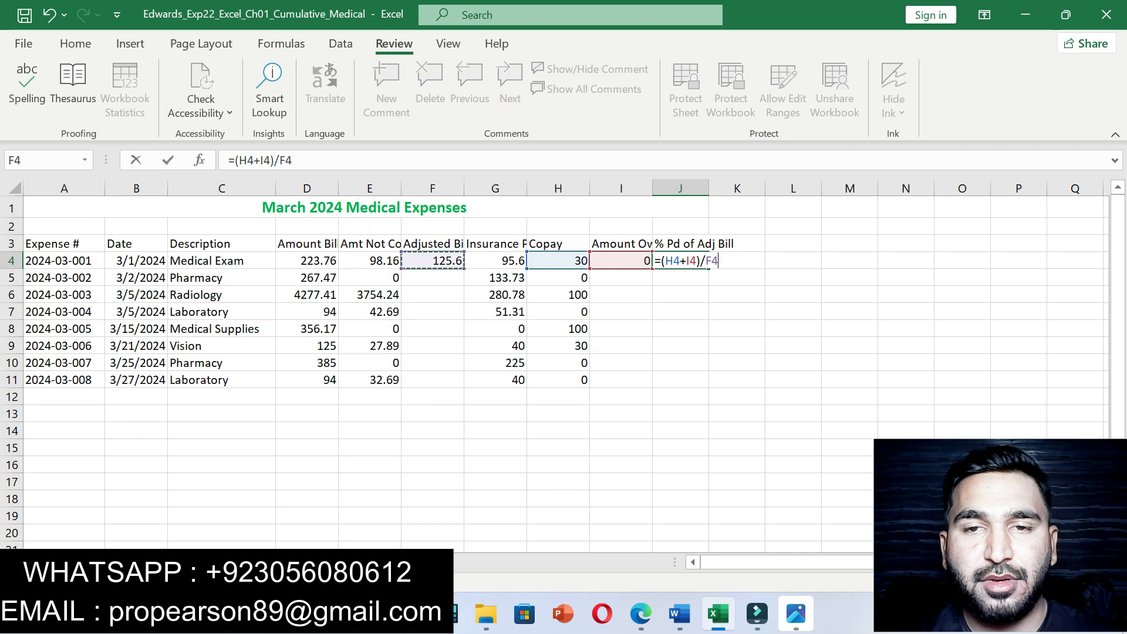
key(Return)
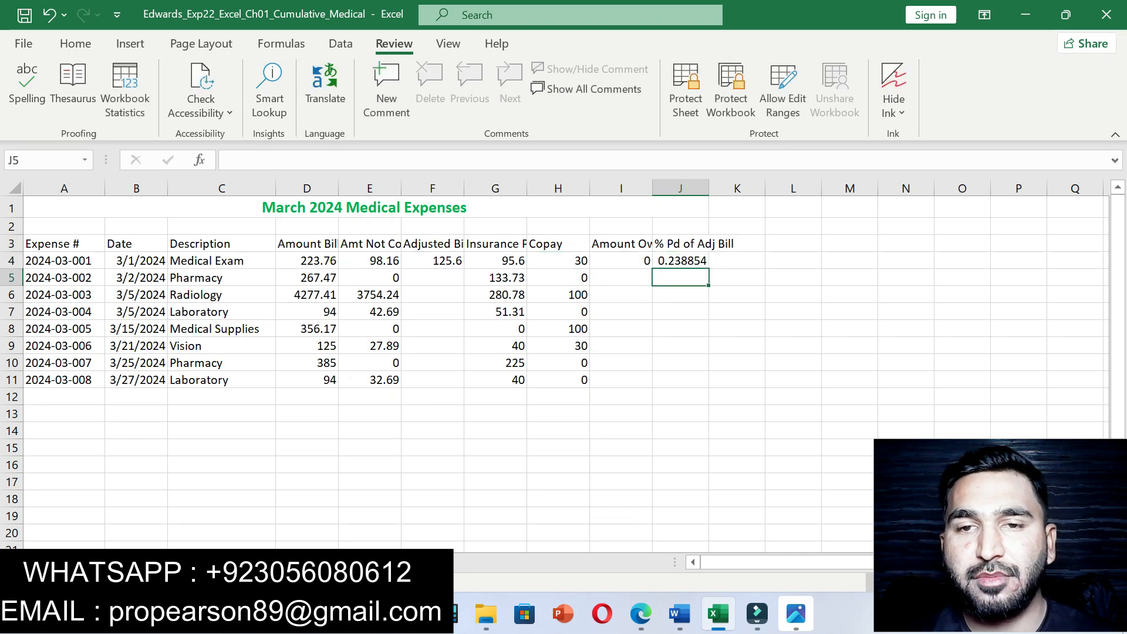
click(681, 261)
mouse_move(709, 268)
mouse_down()
mouse_move(709, 382)
mouse_move(706, 264)
mouse_up()
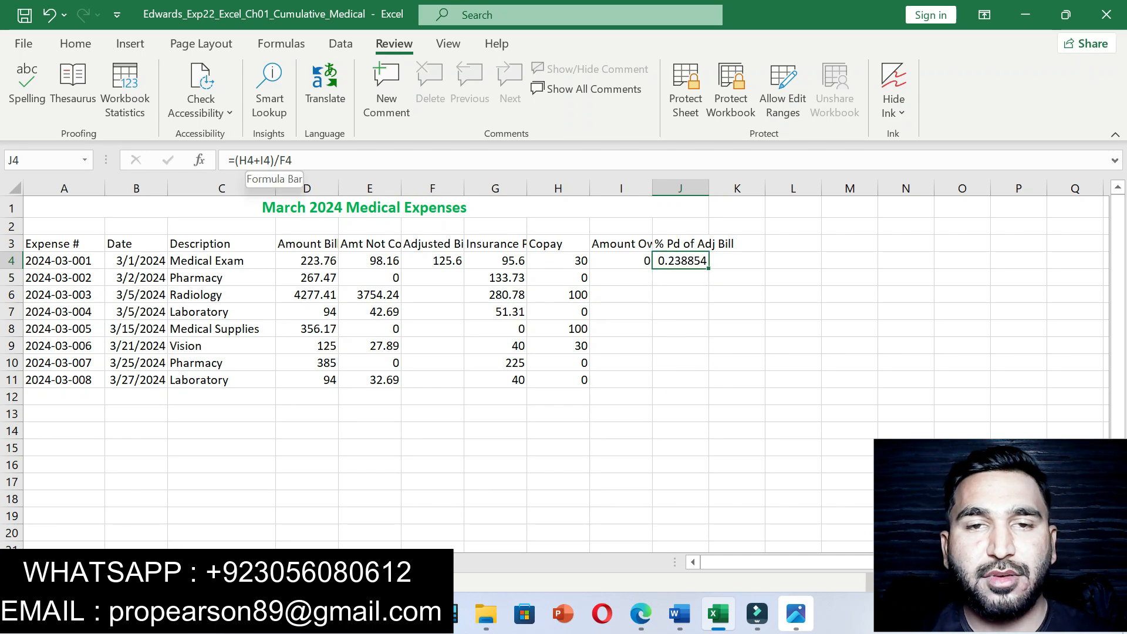
- Switch to Word, undo the step 13 highlight and review the formula copy ranges given in steps 11 and 12
click(679, 614)
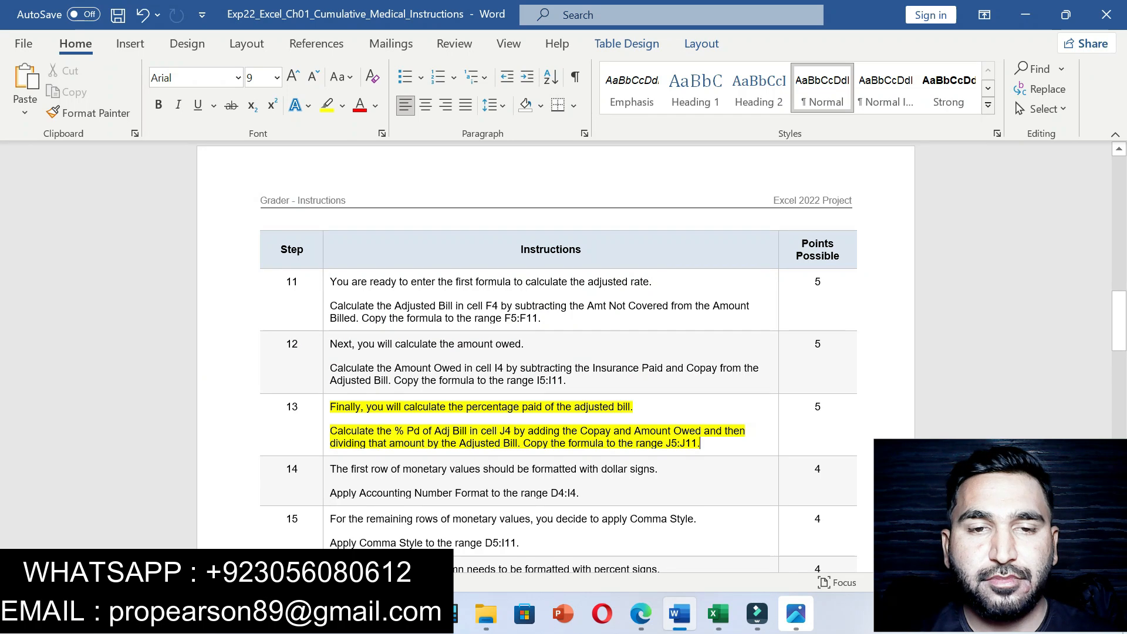
key(ctrl+z)
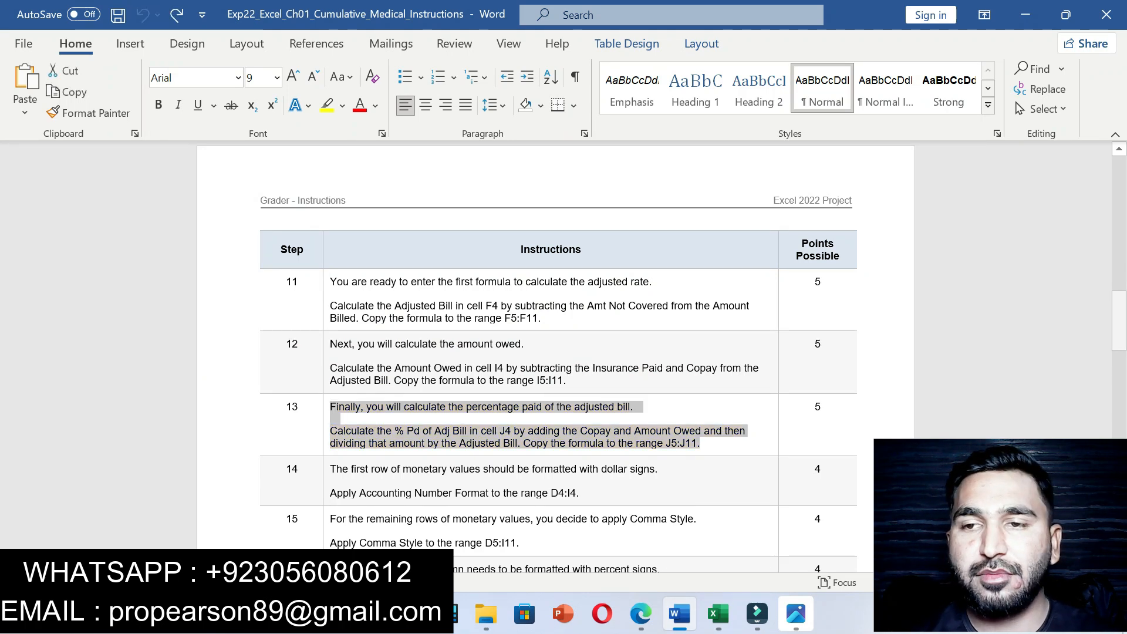
scroll(557, 352, down, 5)
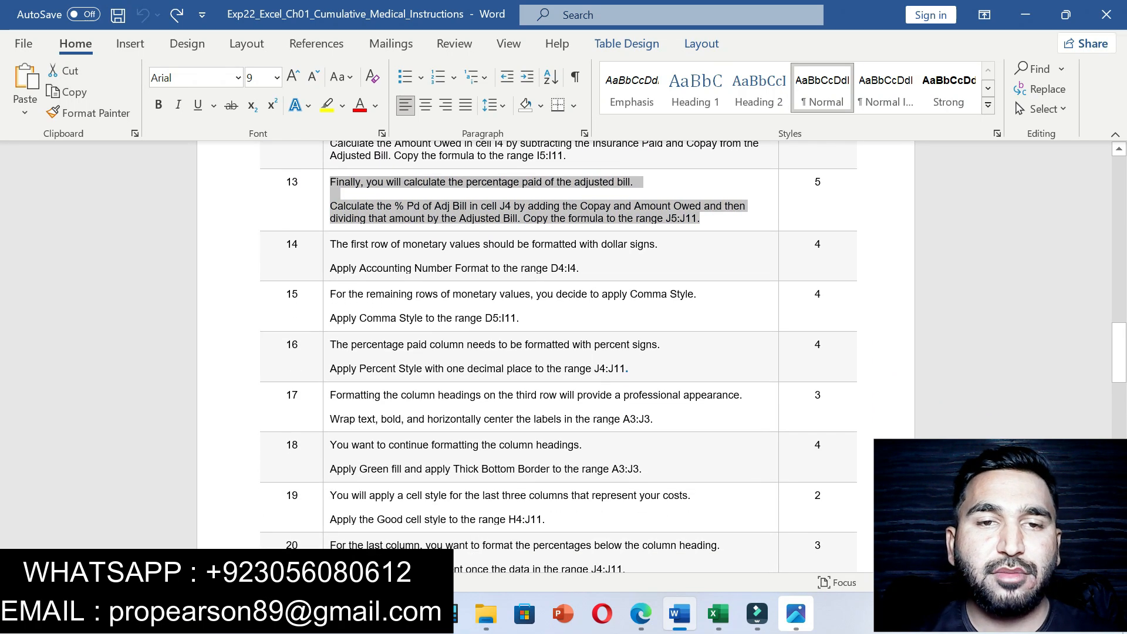
scroll(558, 352, up, 4)
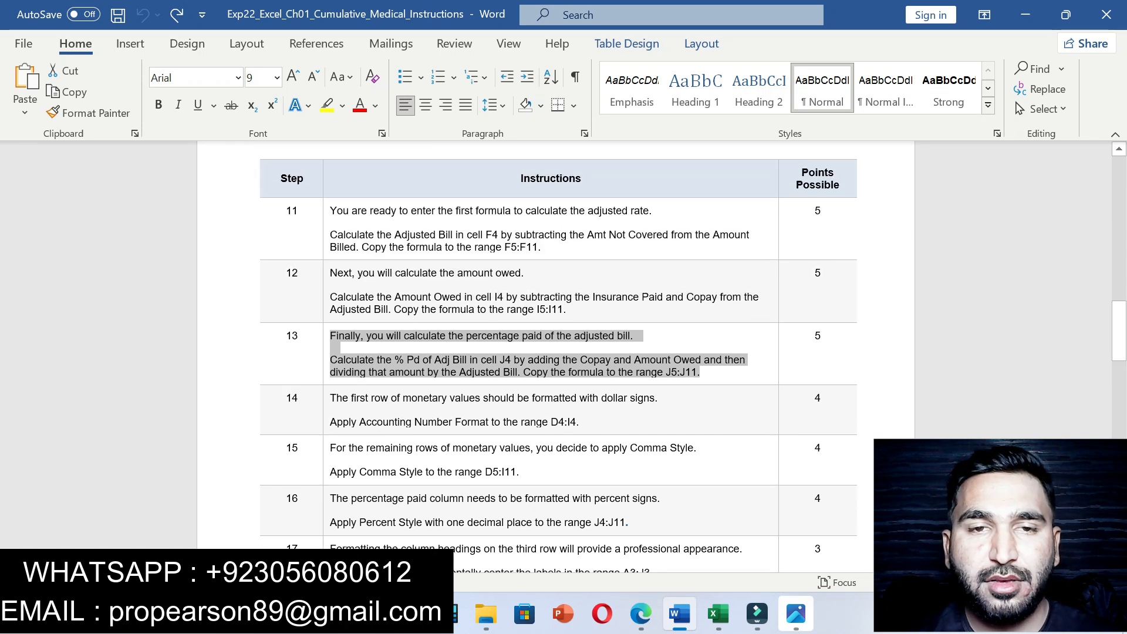
drag(362, 247, 518, 247)
click(394, 310)
drag(394, 310, 545, 309)
- Switch to Excel and copy the Adjusted Bill formula from F4 down through F11
click(719, 613)
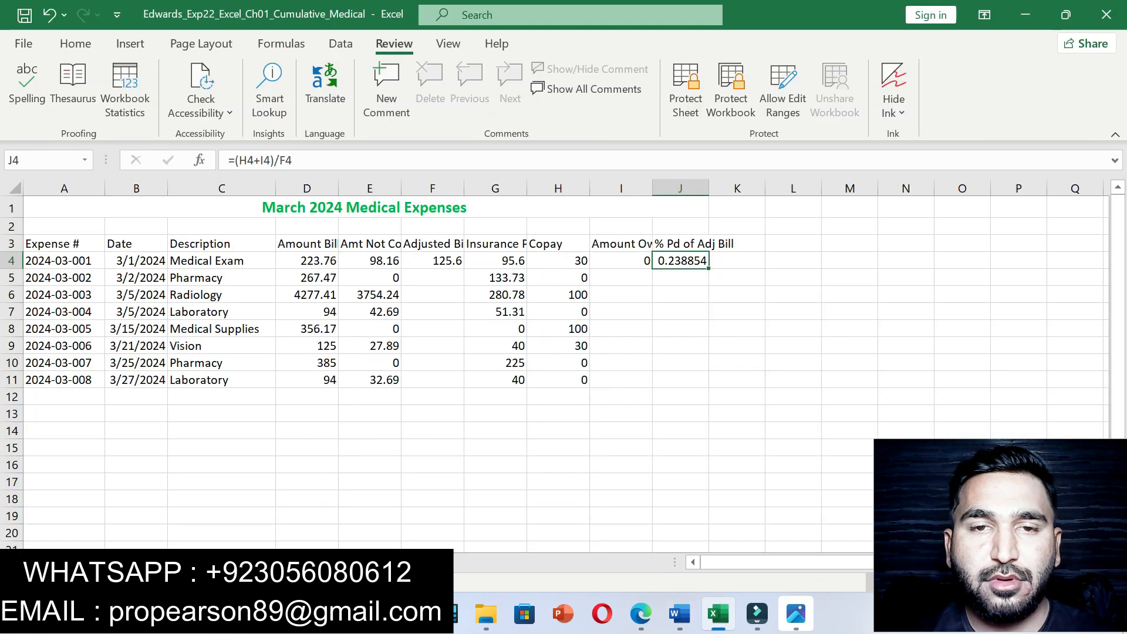
click(433, 261)
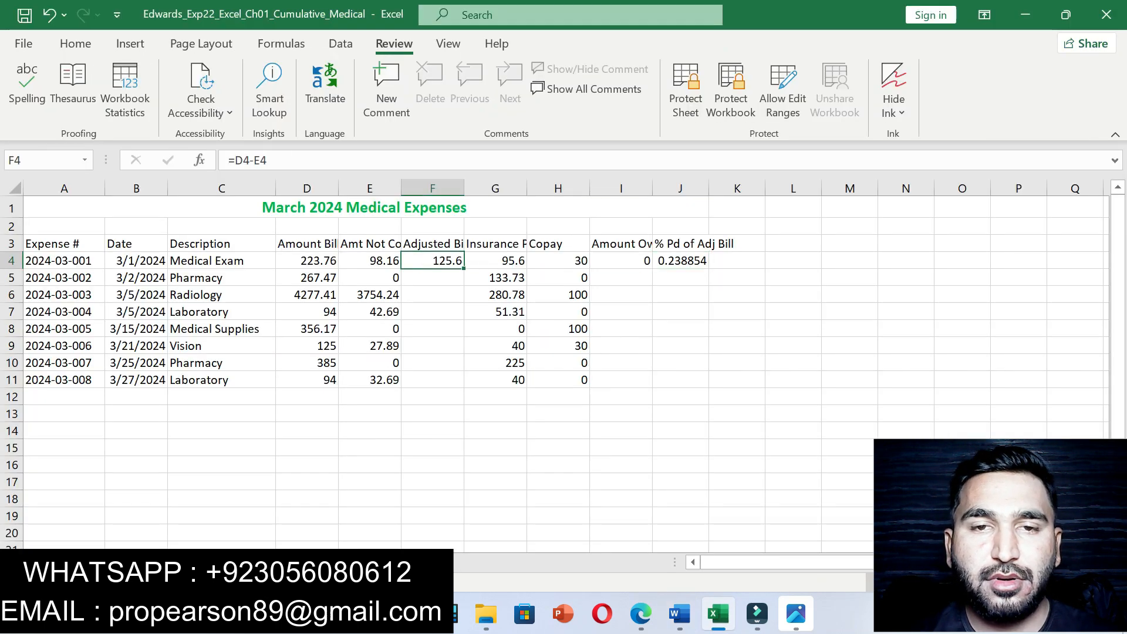
drag(464, 269, 463, 380)
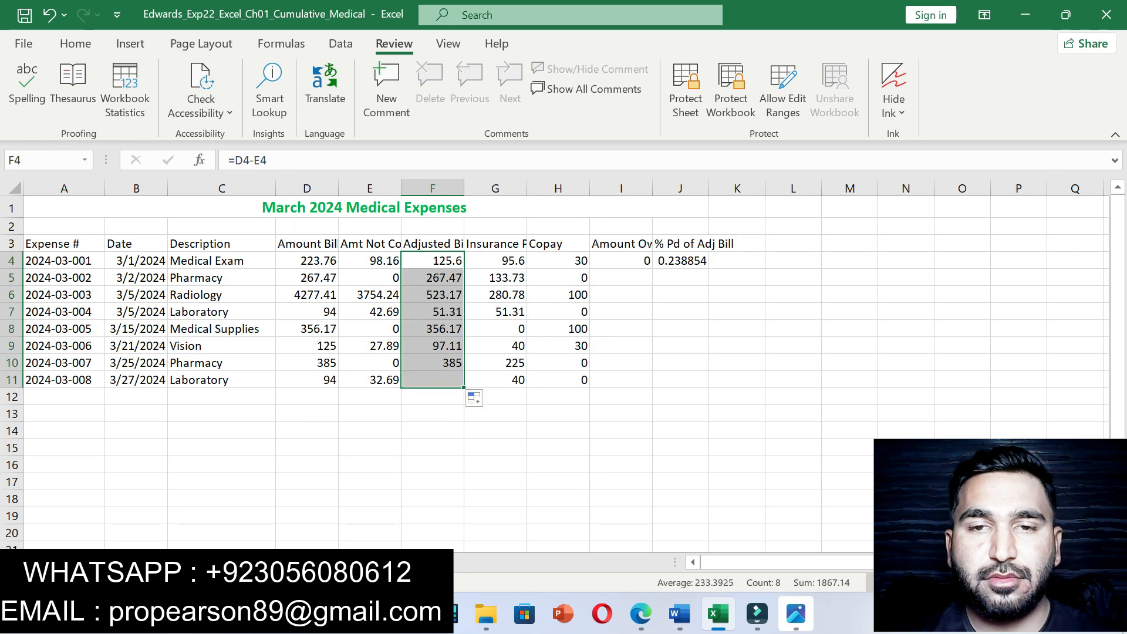
- Copy the Amount Owed formula from I4 and the % Pd of Adj Bill formula from J4 down through row 11
click(621, 261)
drag(652, 269, 652, 382)
click(681, 261)
drag(709, 269, 709, 382)
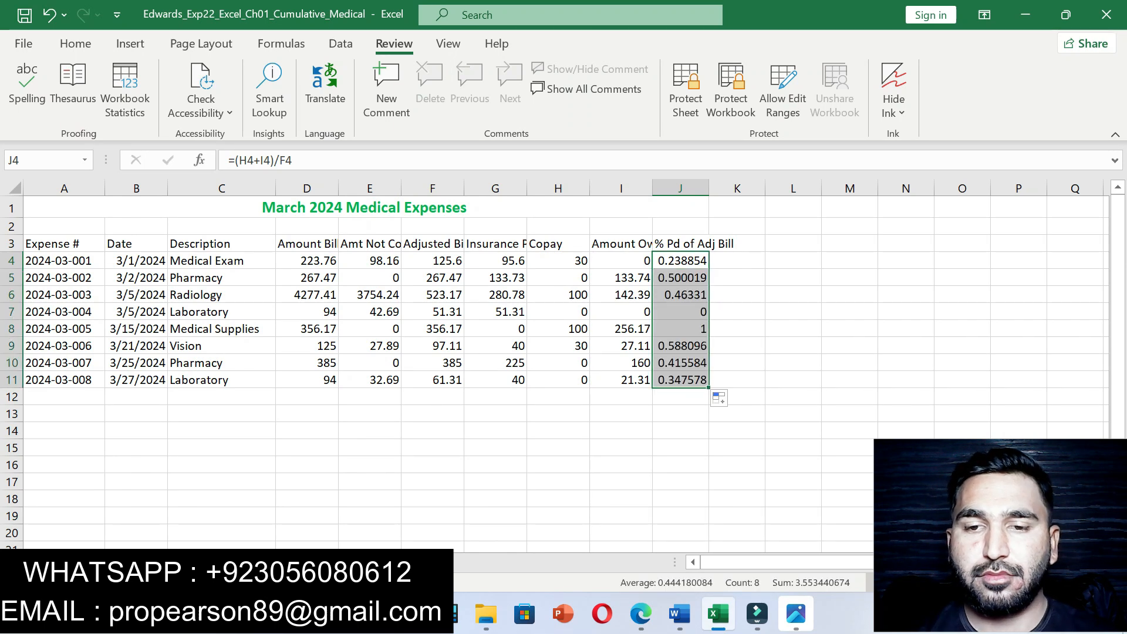
- Switch to Word, highlight the step 14 instruction in yellow and copy its range reference D4:I4
click(679, 613)
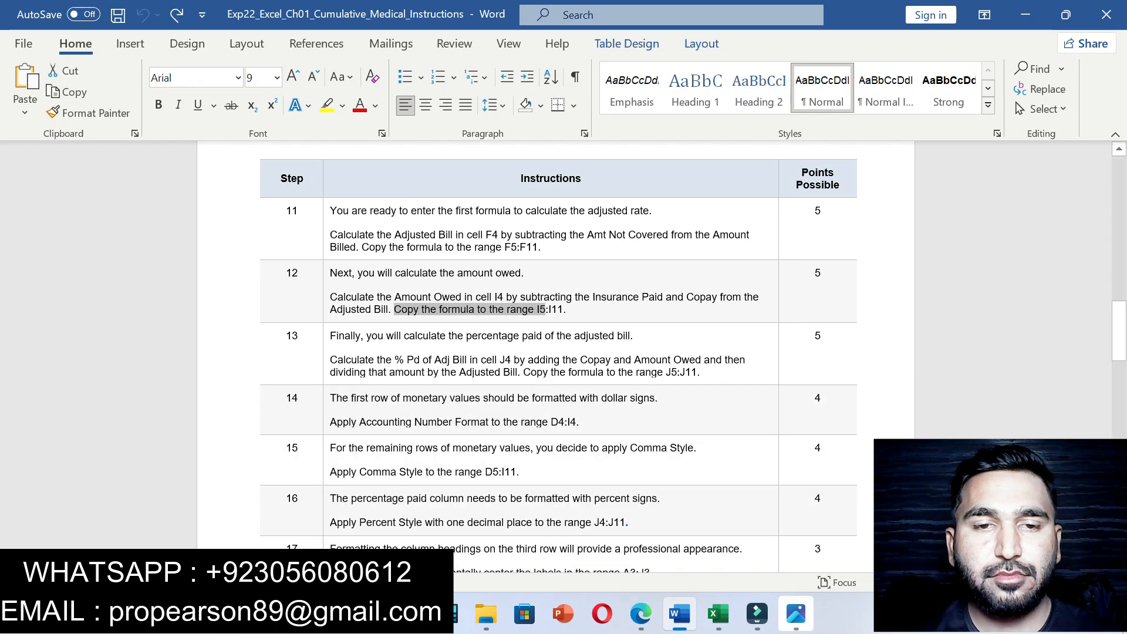
drag(330, 398, 608, 424)
click(688, 399)
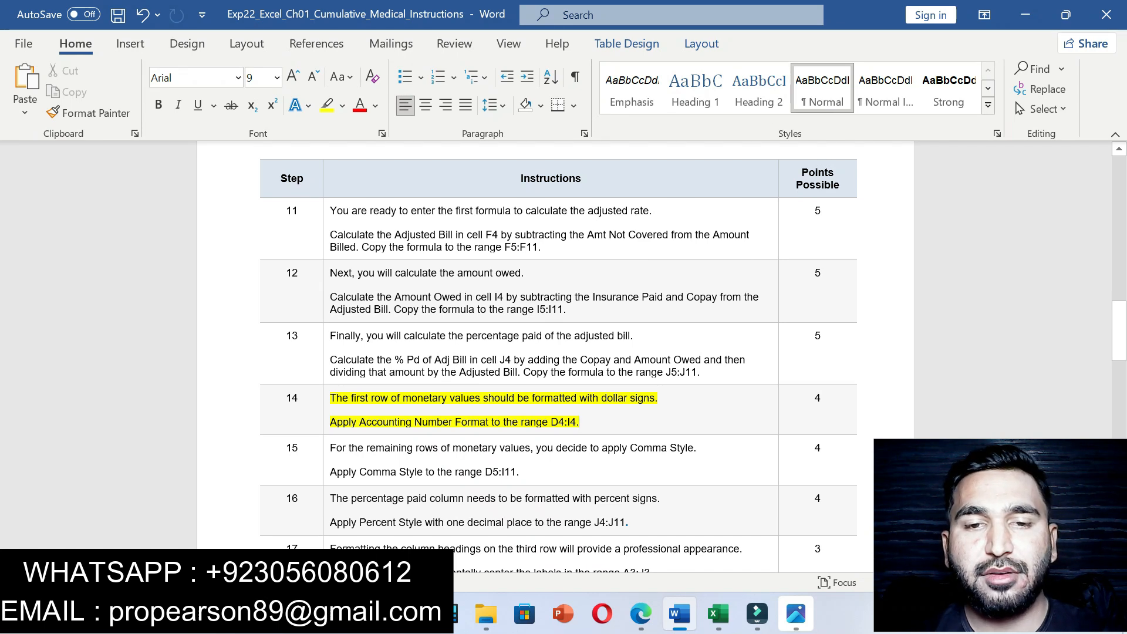
drag(551, 422, 576, 422)
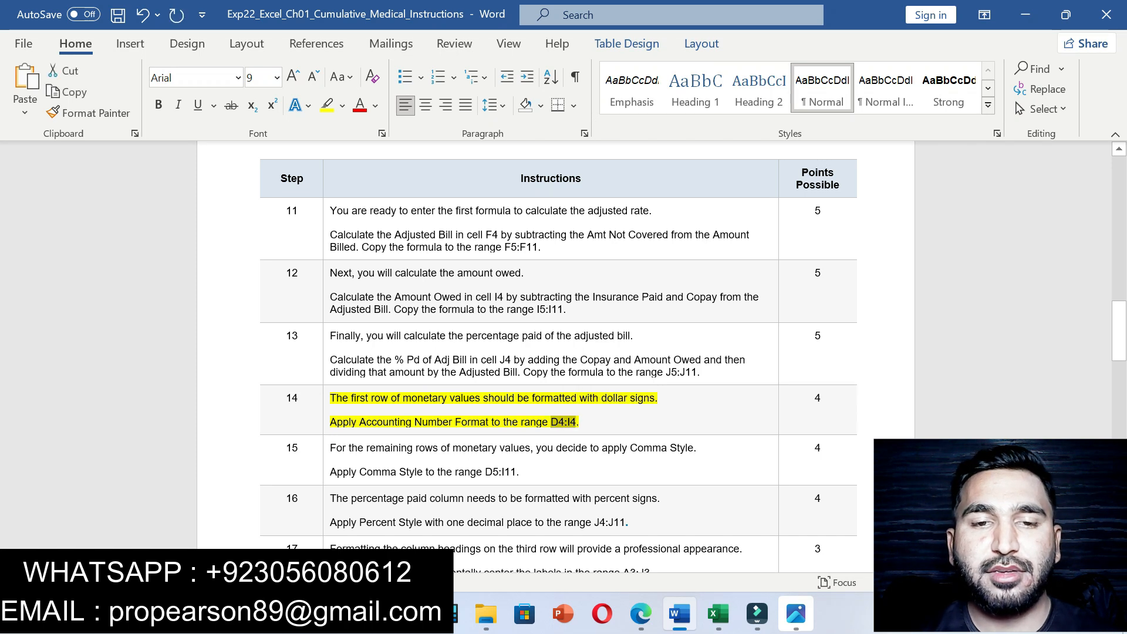
- Switch to Excel and apply Accounting Number Format to the range D4:I4
click(718, 614)
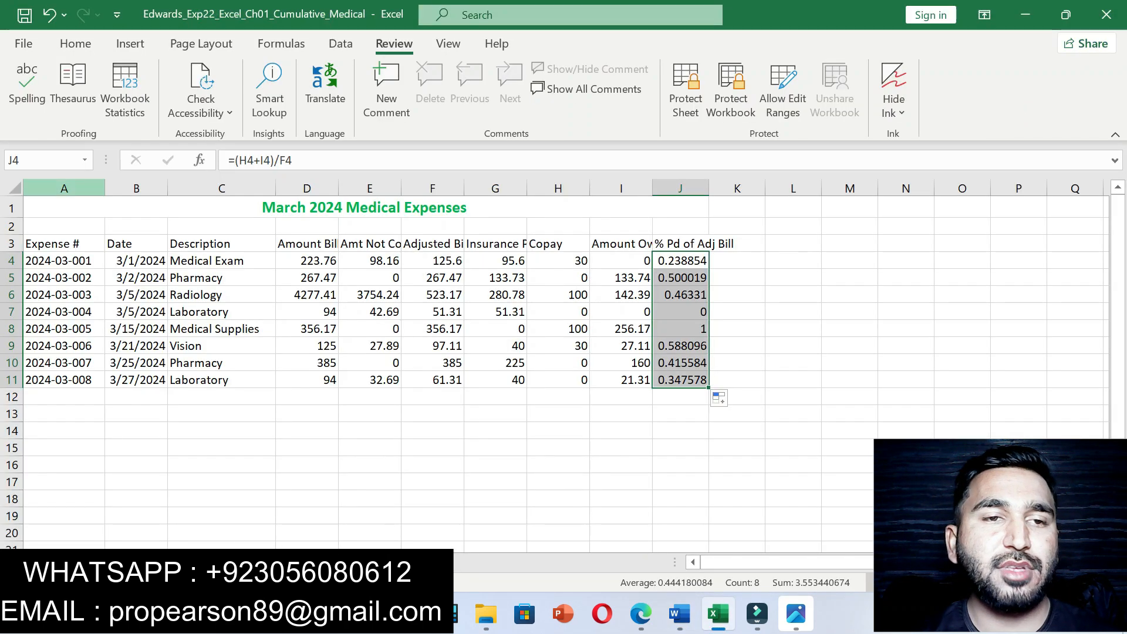
click(41, 159)
key(ctrl+v)
key(Return)
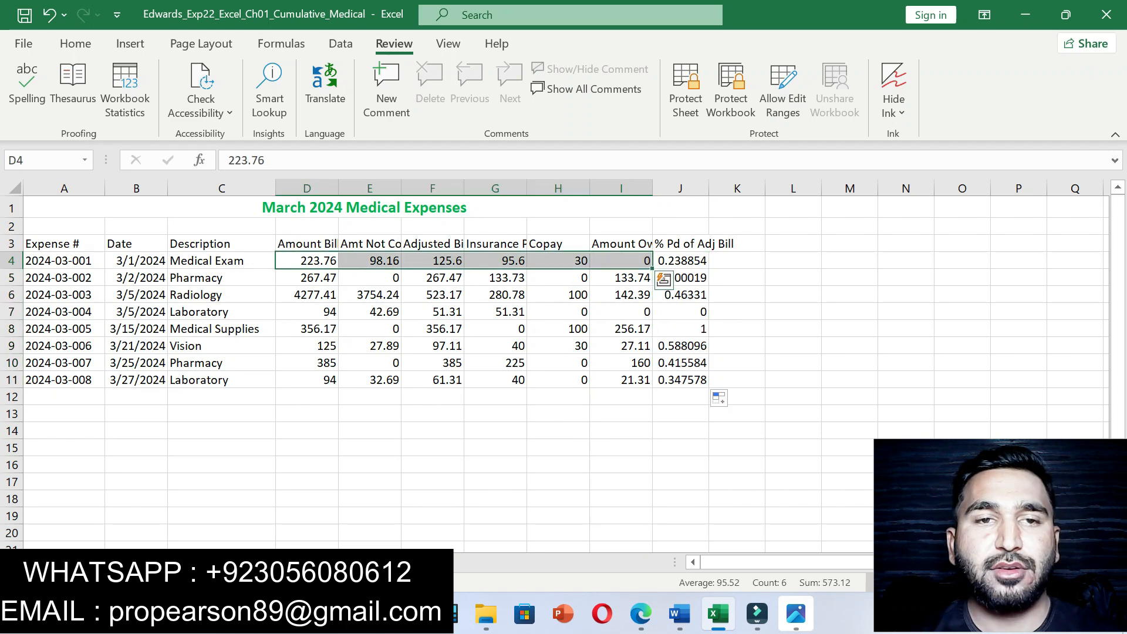
click(75, 44)
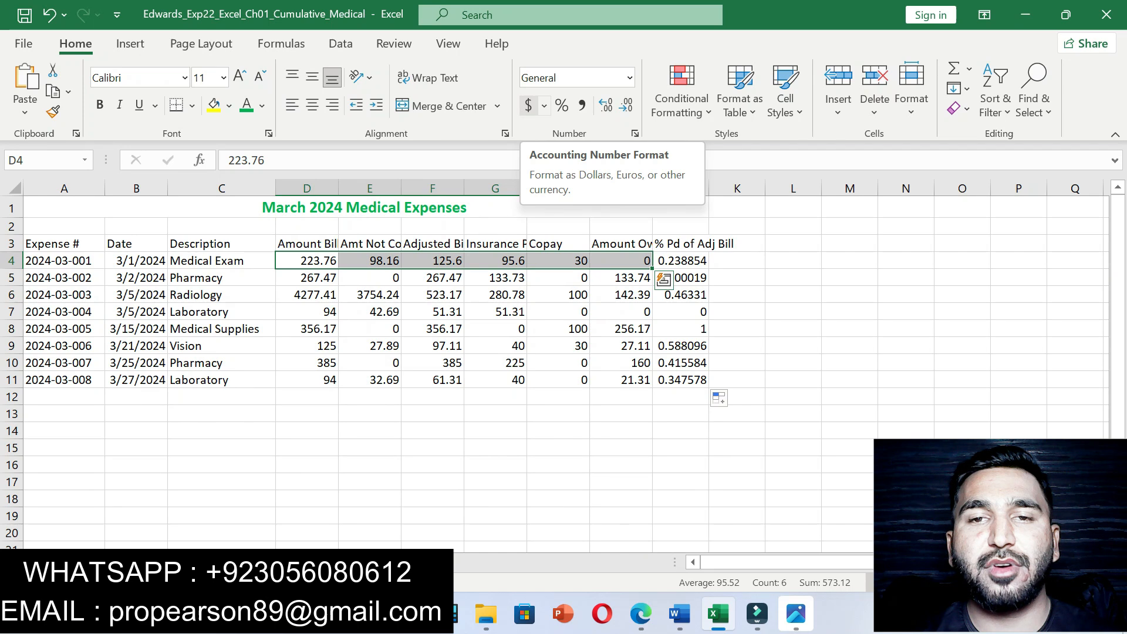
click(528, 105)
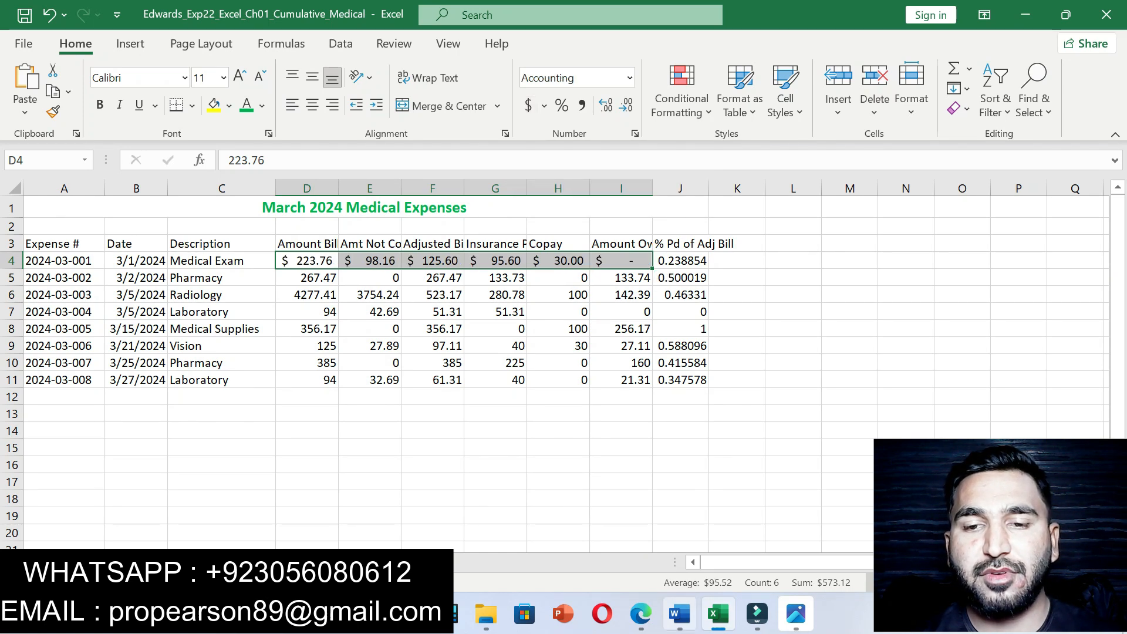
- Switch to Word, highlight the step 15 instruction in yellow and copy its range reference D5:I11
click(680, 614)
drag(331, 448, 522, 472)
click(609, 444)
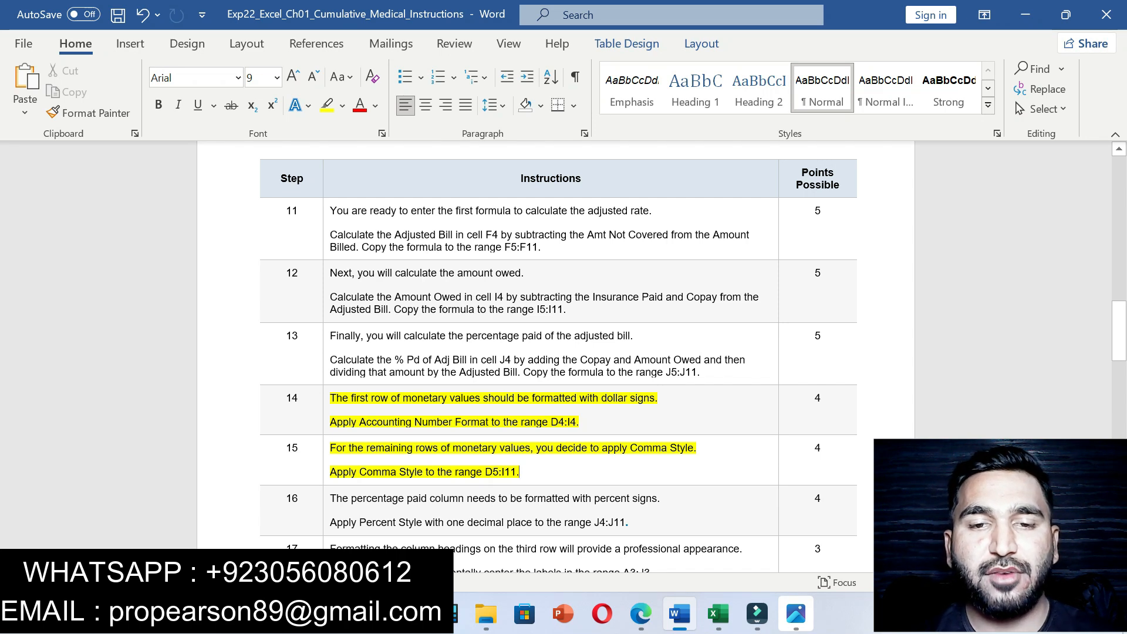
drag(485, 471, 516, 472)
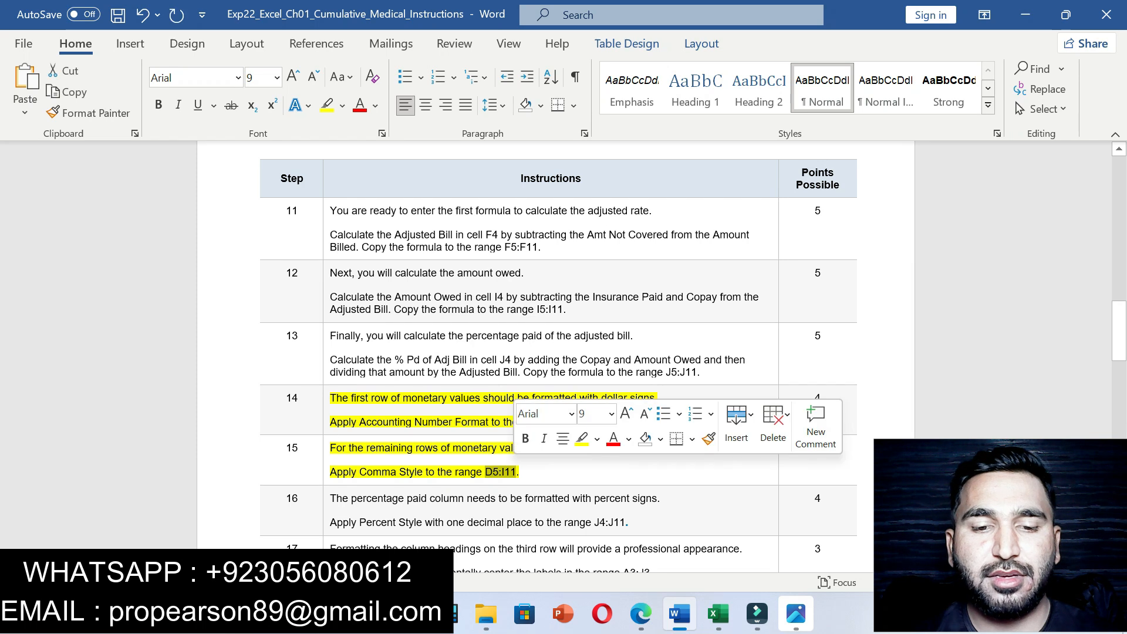
- Switch to Excel and apply Comma Style to the range D5:I11
key(alt+Tab)
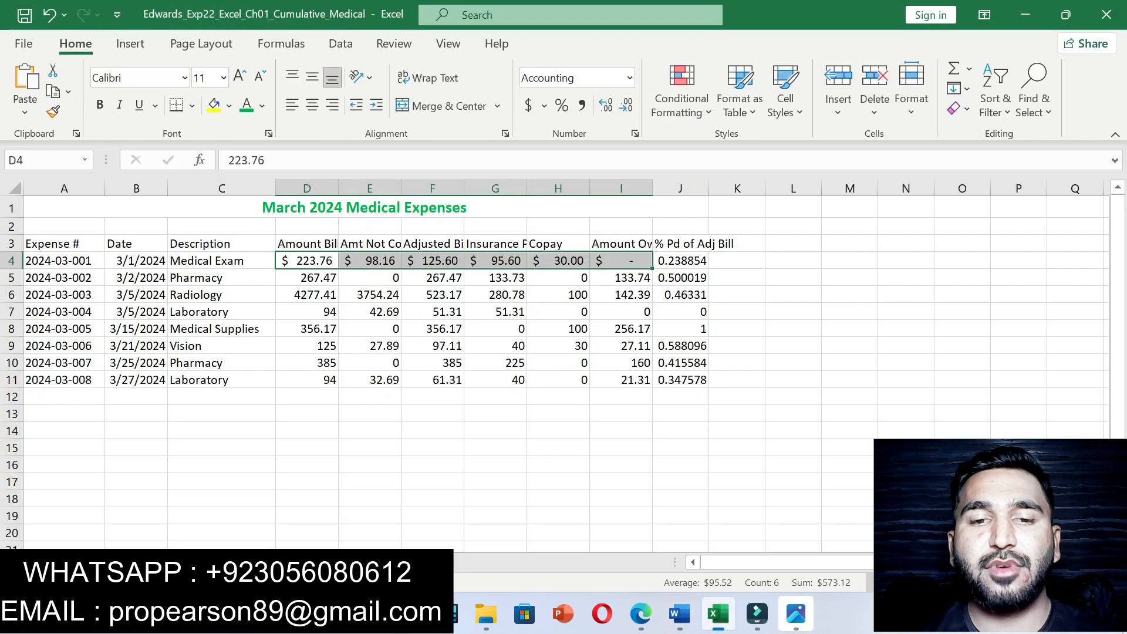
click(47, 161)
text(D5:I11)
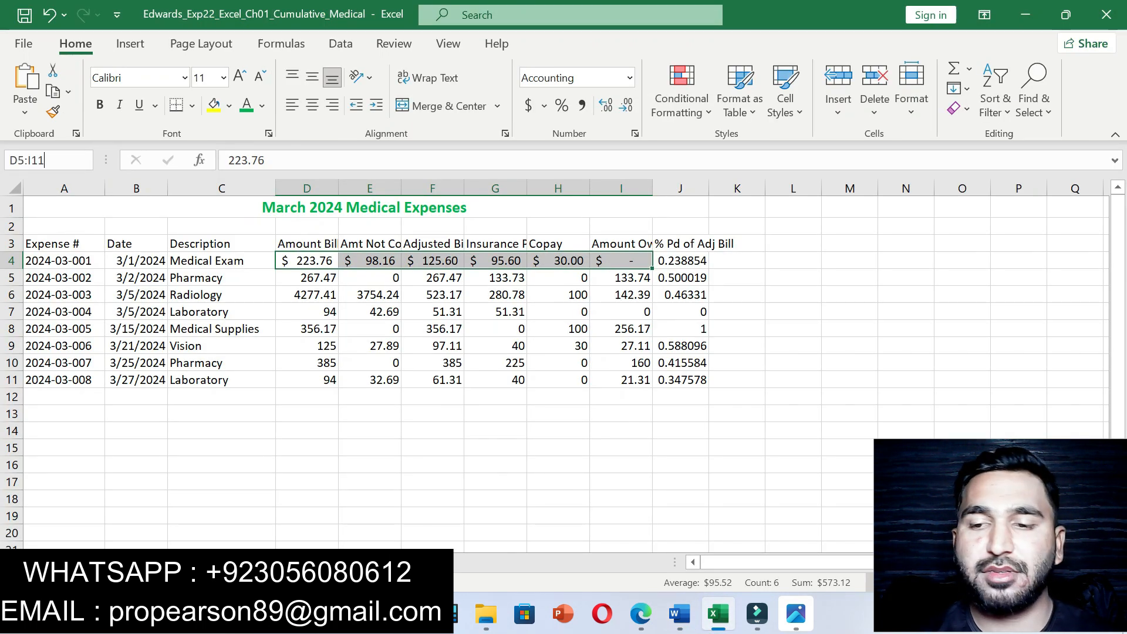
key(Return)
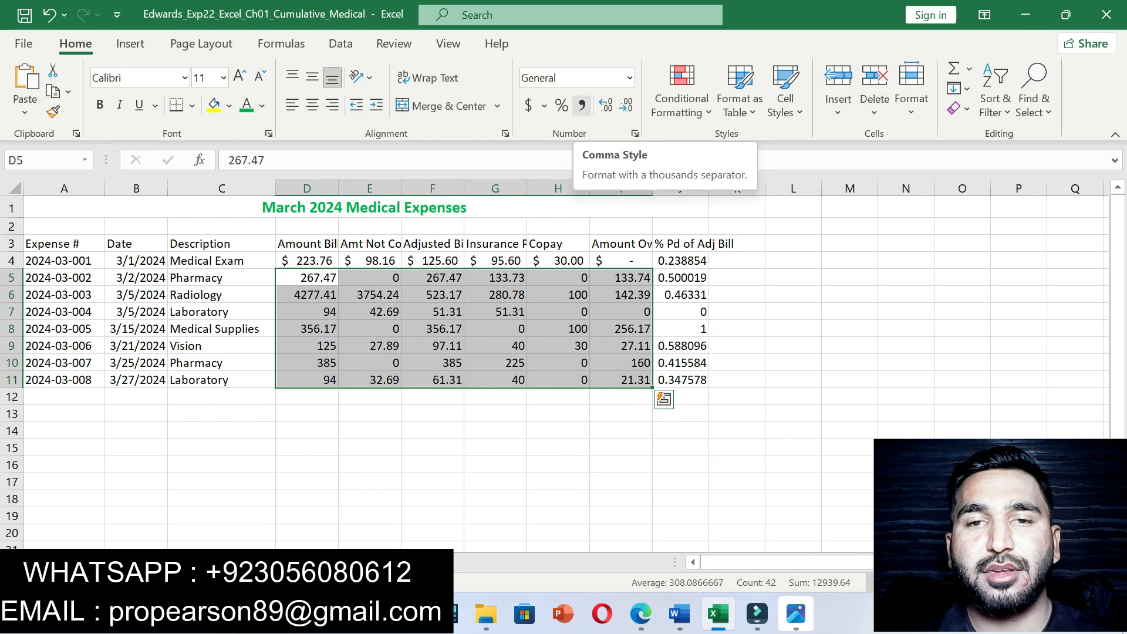
click(581, 105)
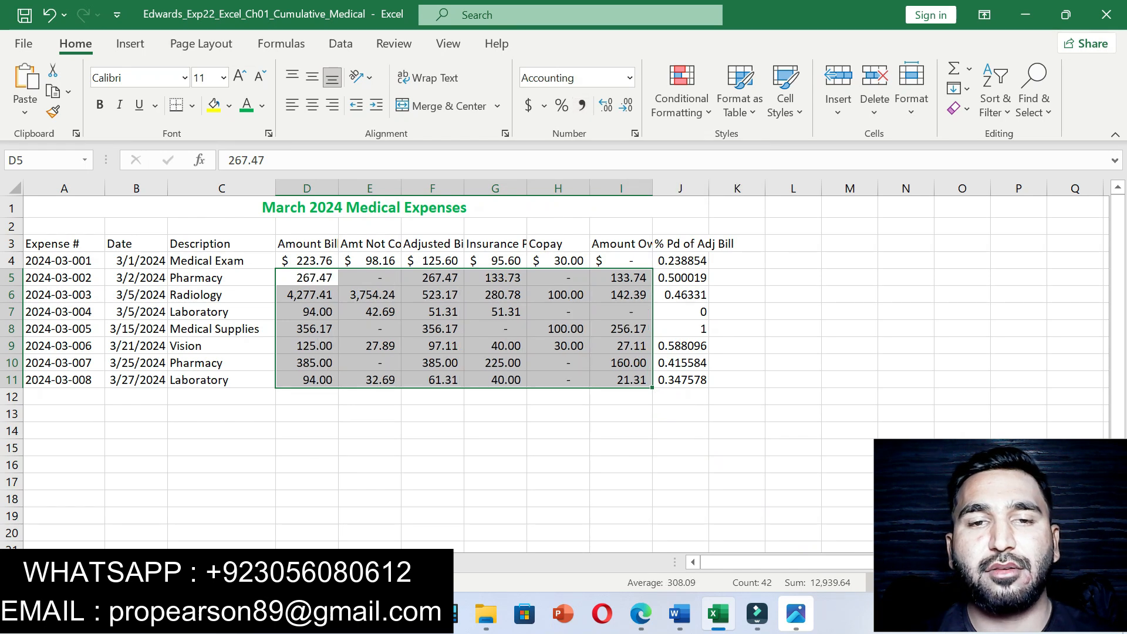
- Switch to Word and undo the yellow highlights on the step 14 and step 15 instructions
click(680, 613)
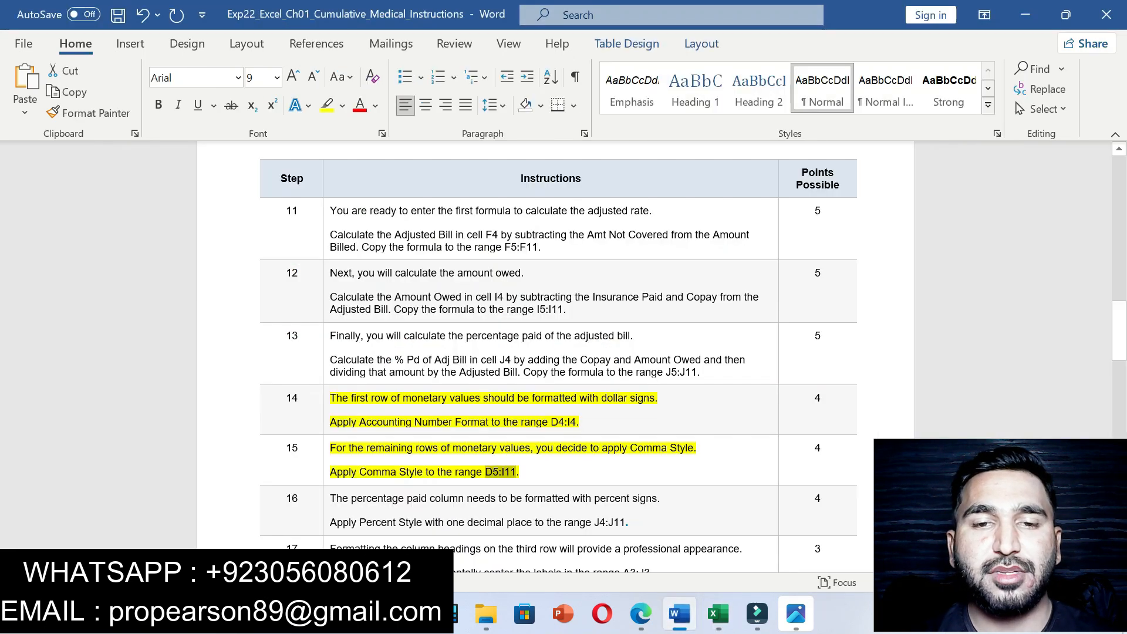
key(ctrl+z)
key(ctrl+z)
drag(1120, 331, 1120, 342)
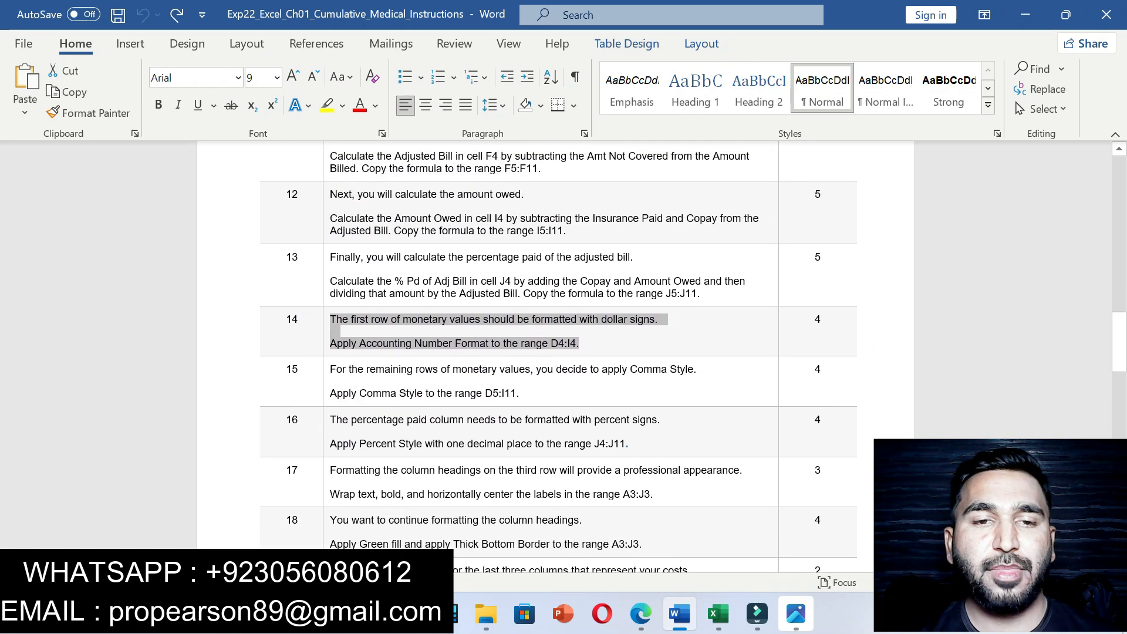
click(401, 338)
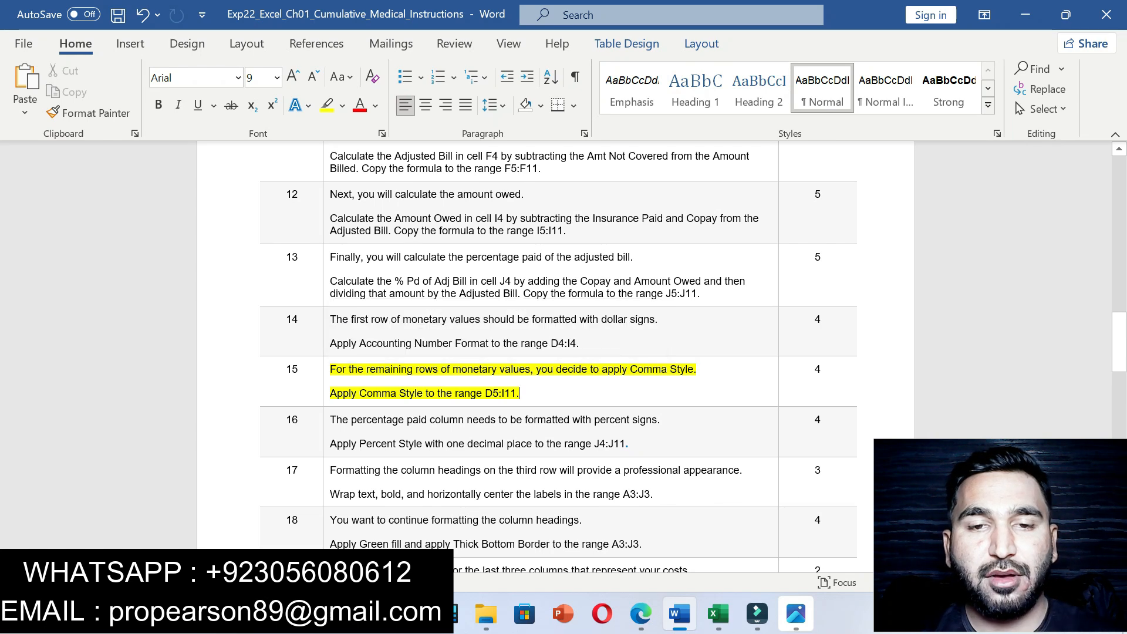
key(ctrl+z)
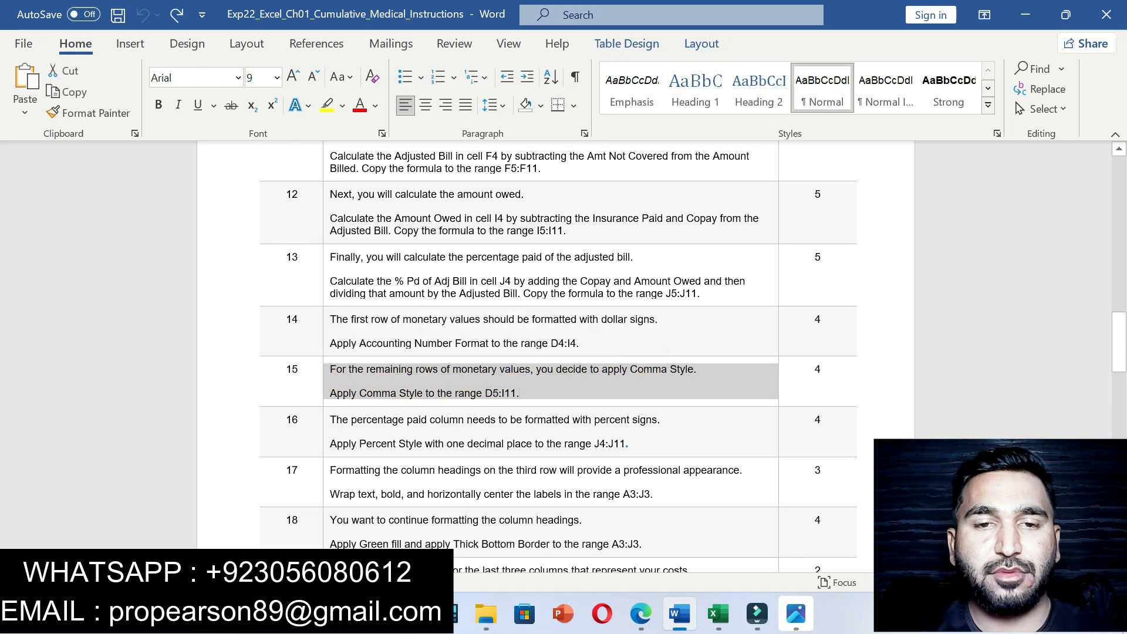
- Highlight the step 16 instruction in yellow and copy its range reference J4:J11
drag(330, 419, 629, 444)
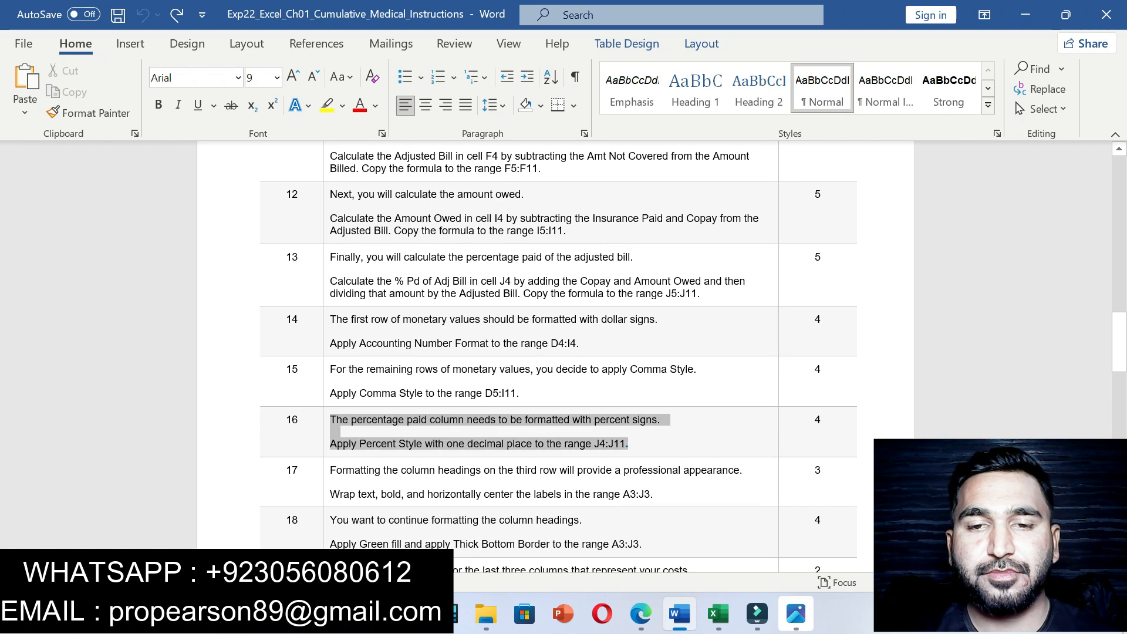
click(723, 415)
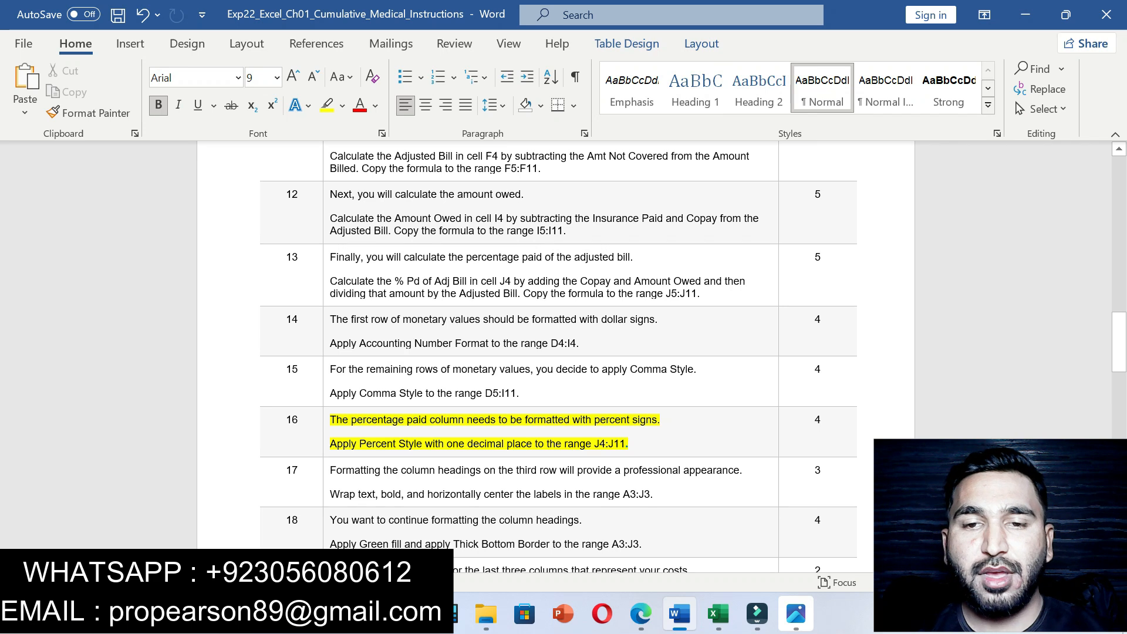
drag(595, 444, 626, 444)
key(ctrl+c)
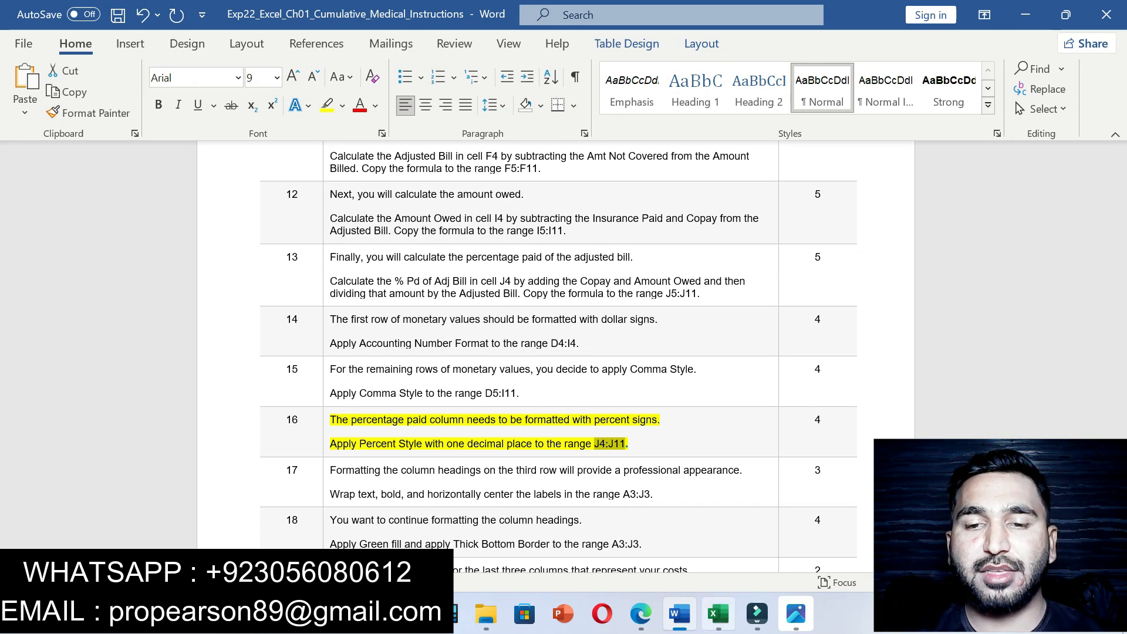
- Switch to Excel and format the range J4:J11 as Percentage with one decimal place
click(719, 614)
key(ctrl+v)
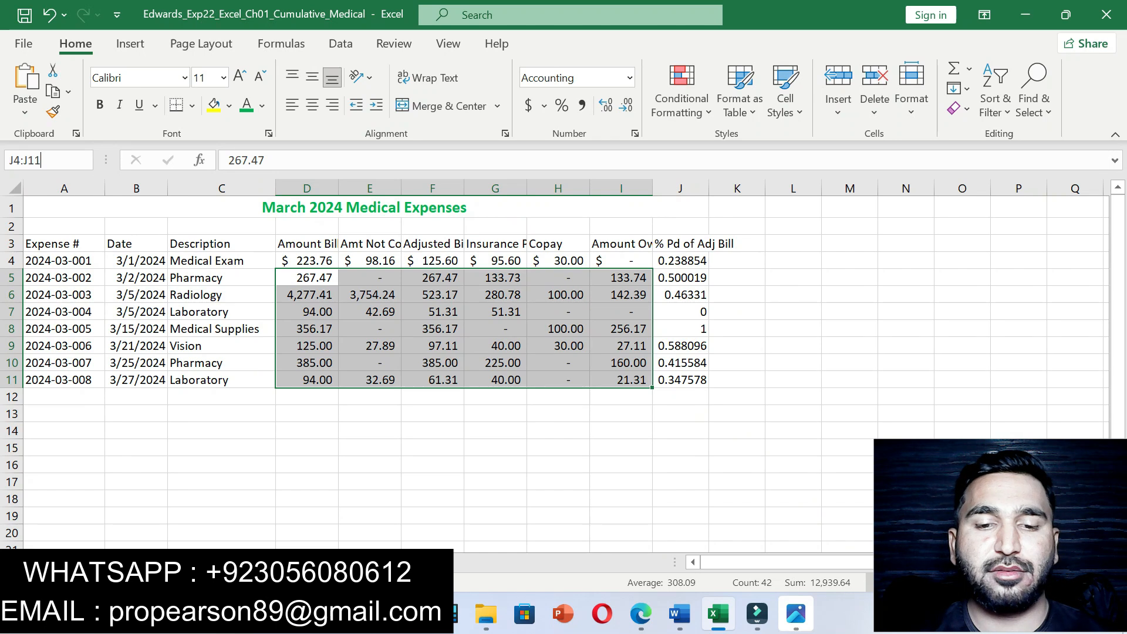
key(Return)
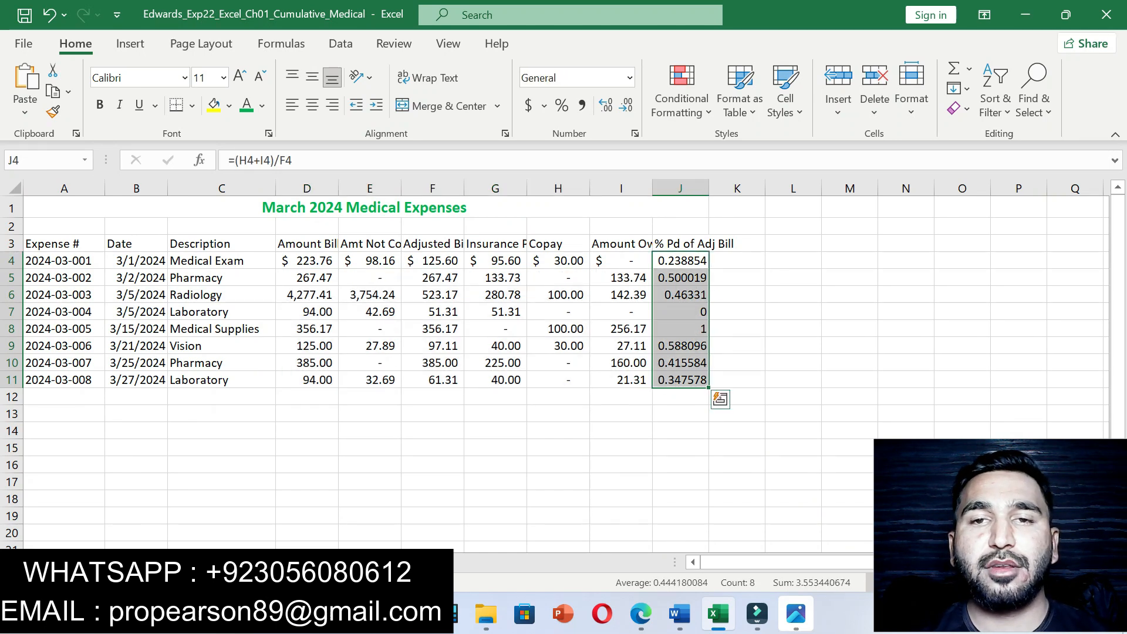
click(635, 133)
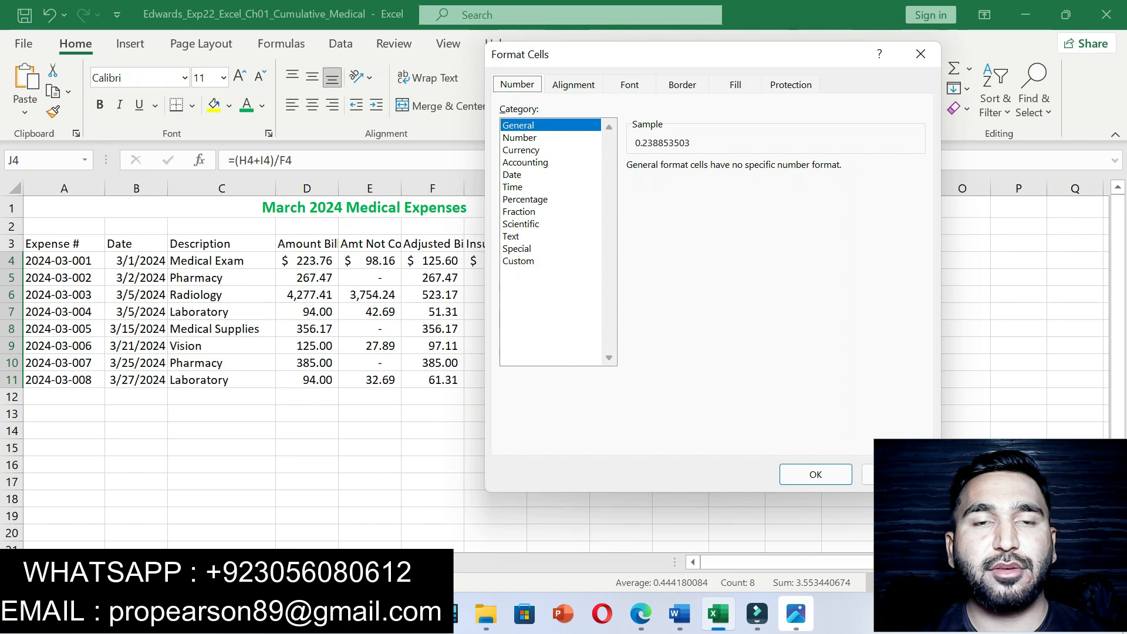
click(541, 200)
click(746, 171)
click(816, 475)
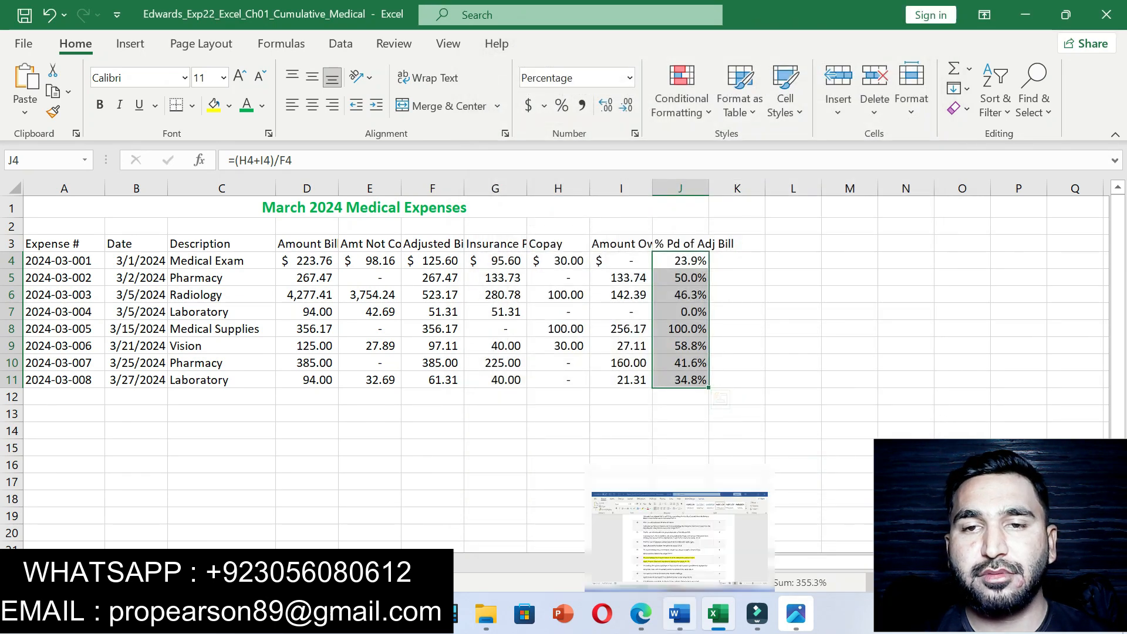
- Switch to Word, move the yellow highlight from step 16 to the step 17 instruction and copy the range reference A3:J3
click(679, 614)
key(ctrl+z)
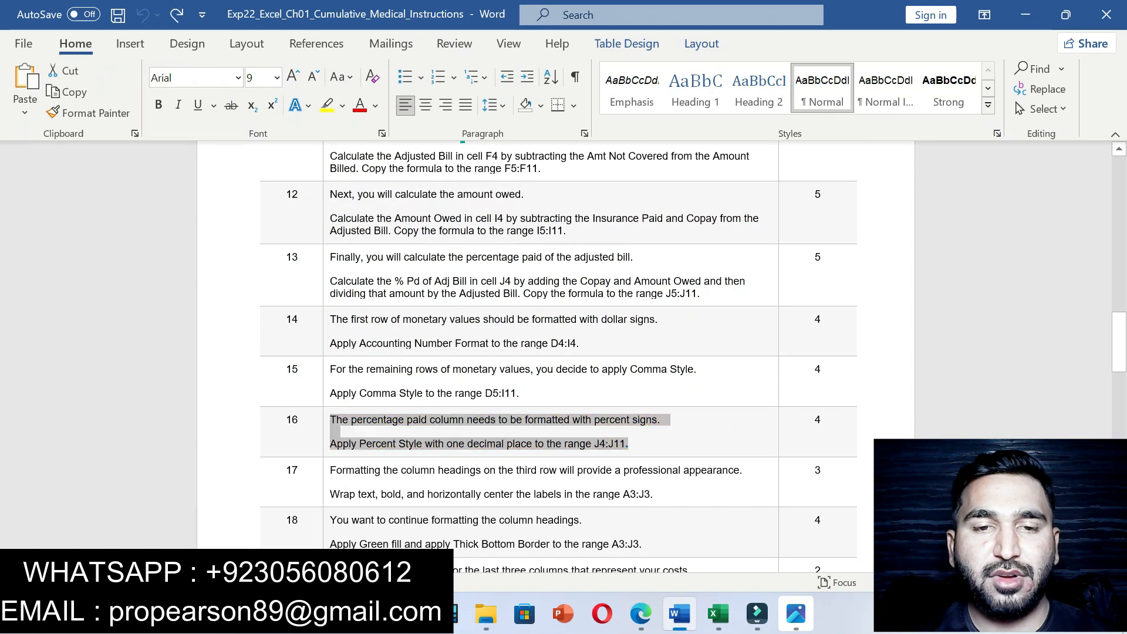
drag(1119, 339, 1119, 361)
drag(330, 307, 653, 332)
click(735, 306)
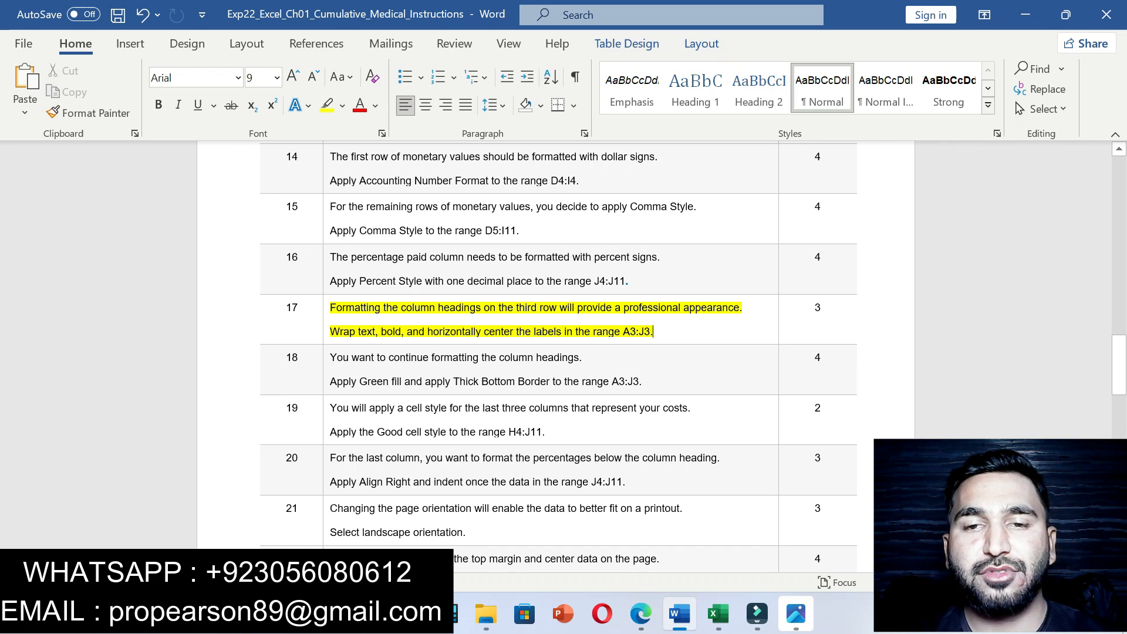
drag(623, 333, 654, 332)
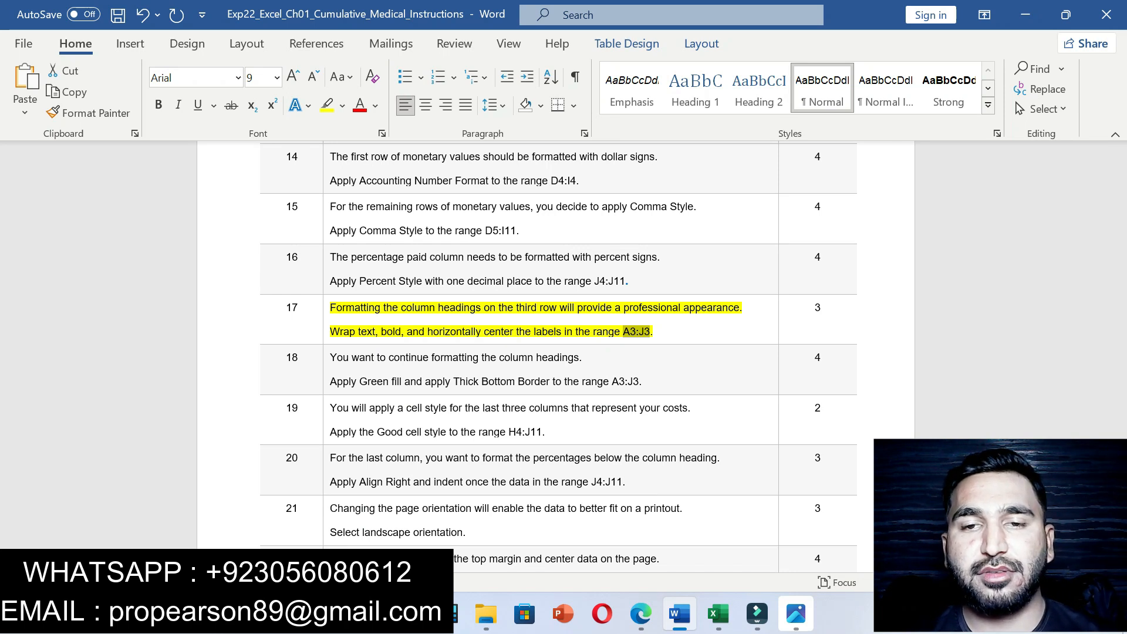
- Switch to Excel and bold, wrap and horizontally center the column headings in A3:J3
click(719, 614)
click(48, 160)
text(A3:J3)
key(Return)
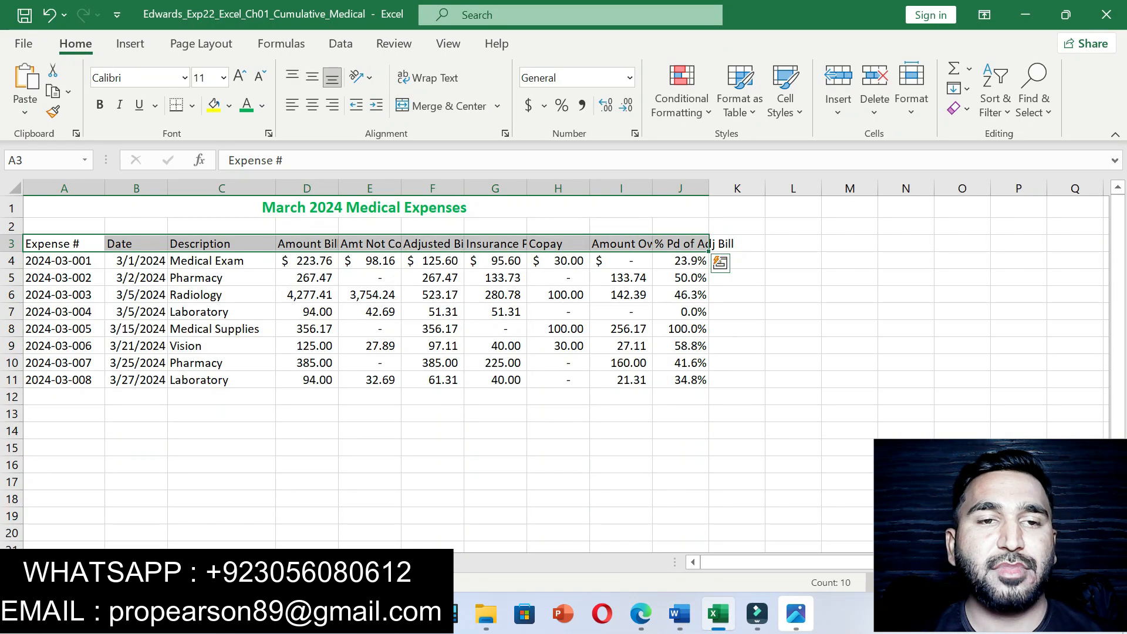
click(99, 104)
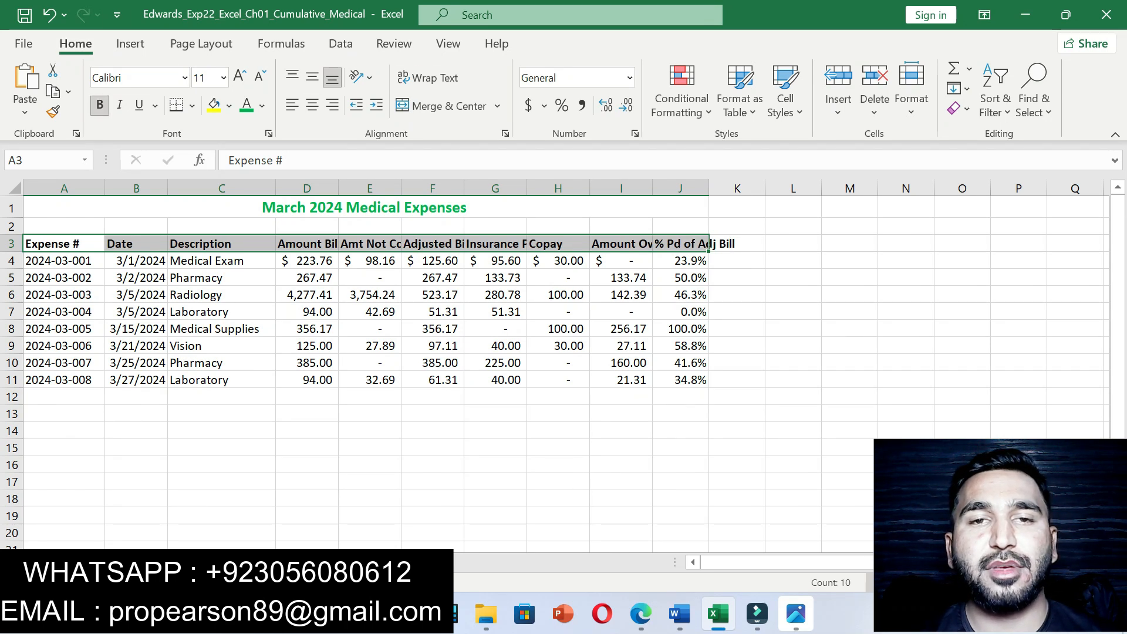
click(428, 77)
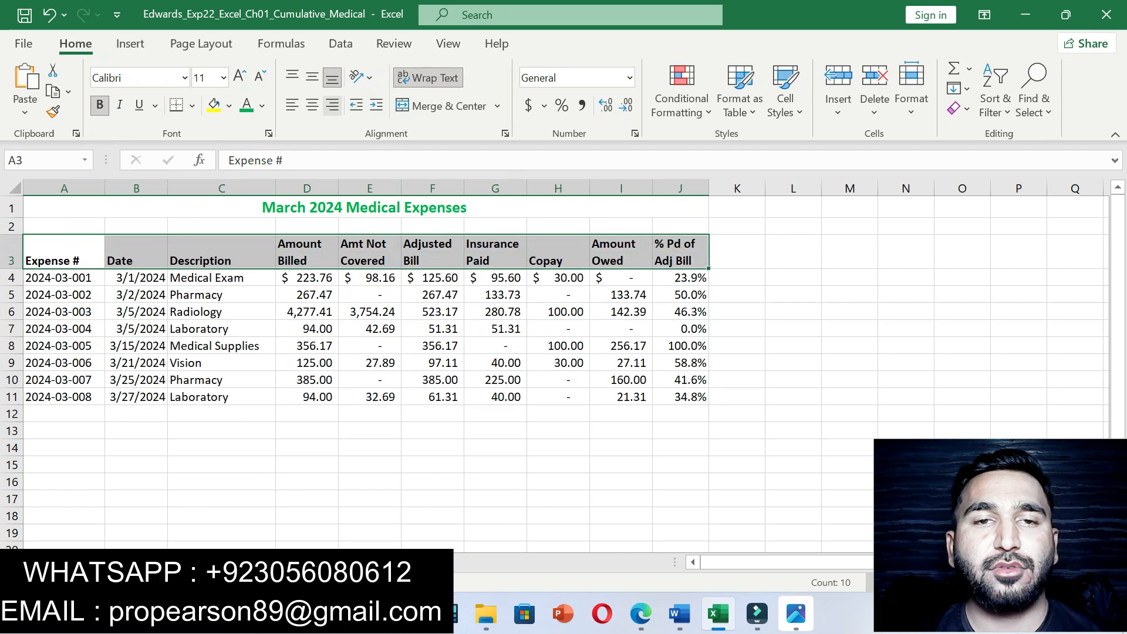
click(312, 105)
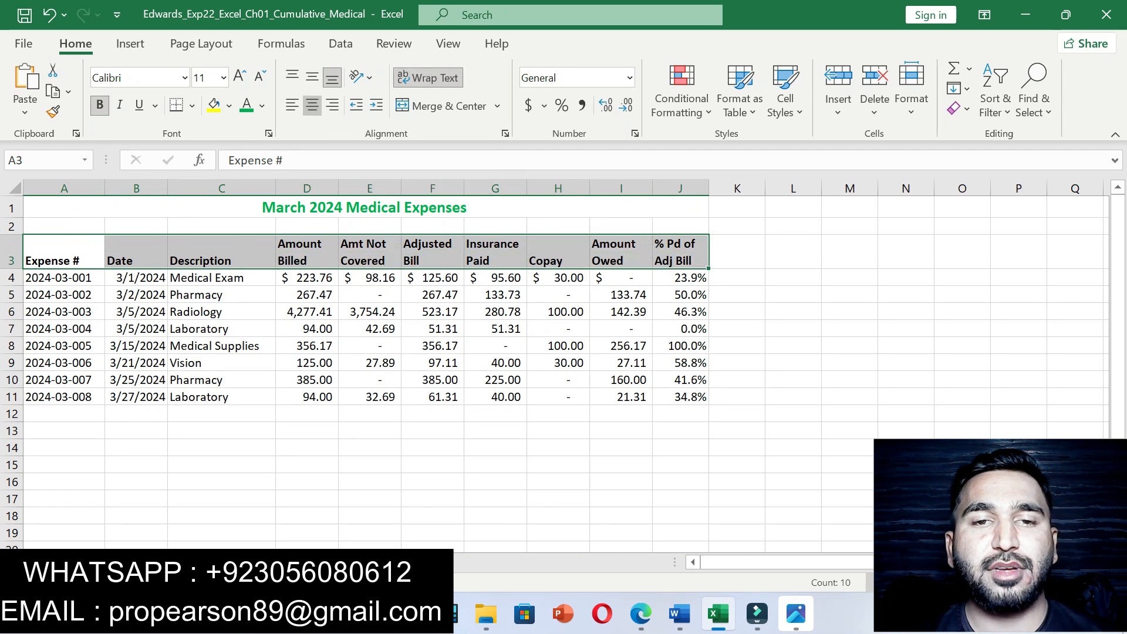
- Switch to Word, undo the step 17 highlight and highlight the step 18 instruction in yellow
click(680, 614)
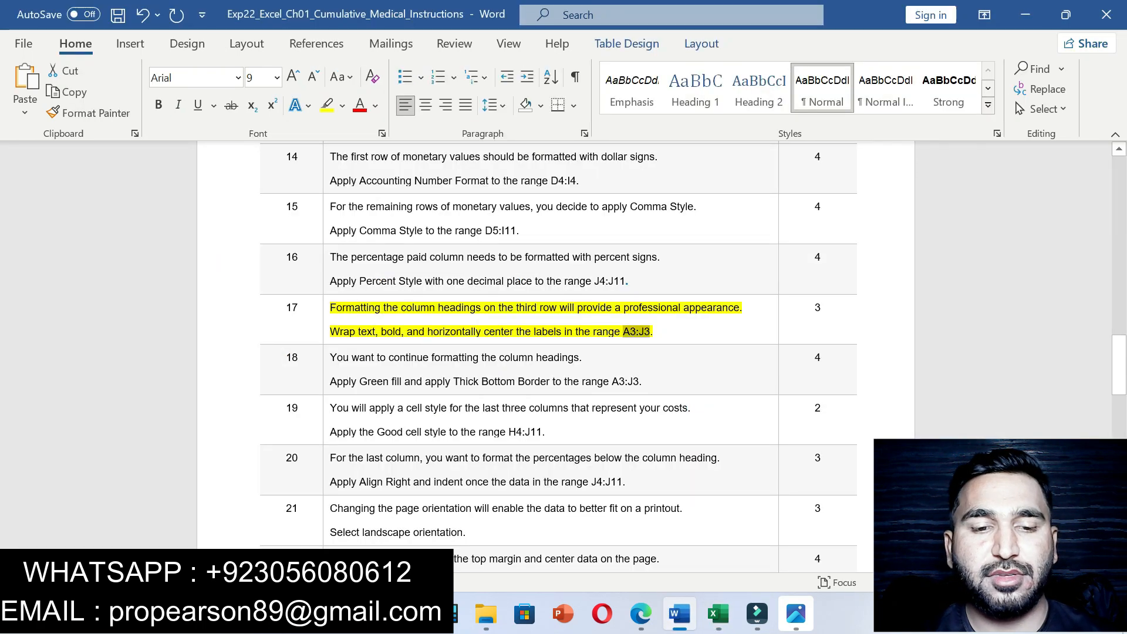
key(ctrl+z)
drag(330, 357, 643, 381)
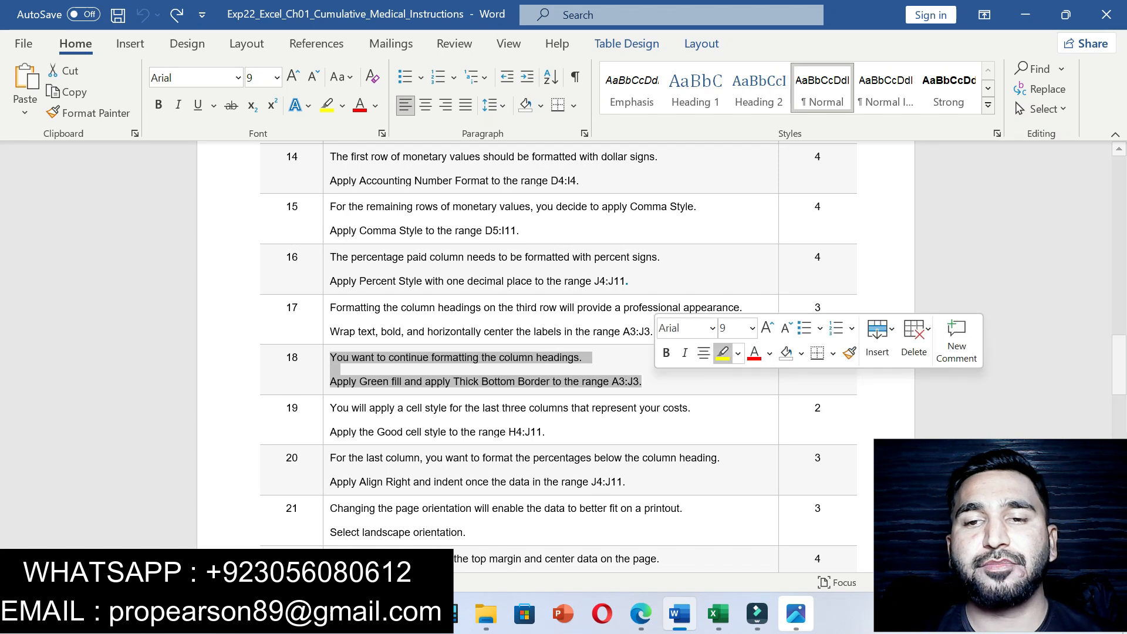
click(723, 352)
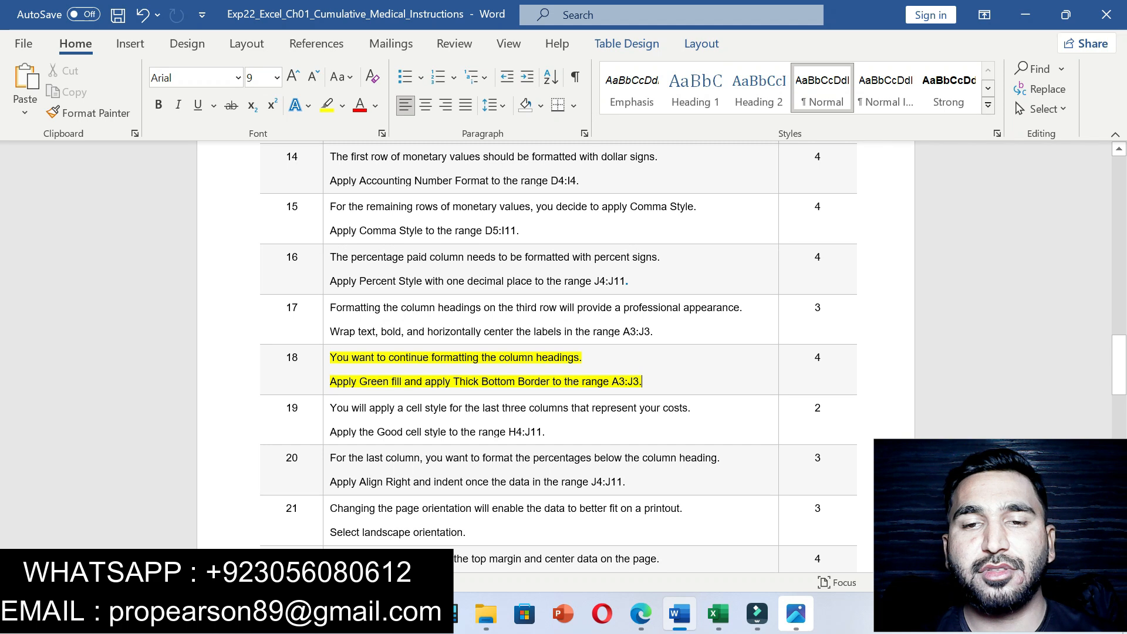
- Copy the range reference A3:J3 from the step 18 instruction, switch to Excel and select that range
drag(612, 382, 640, 382)
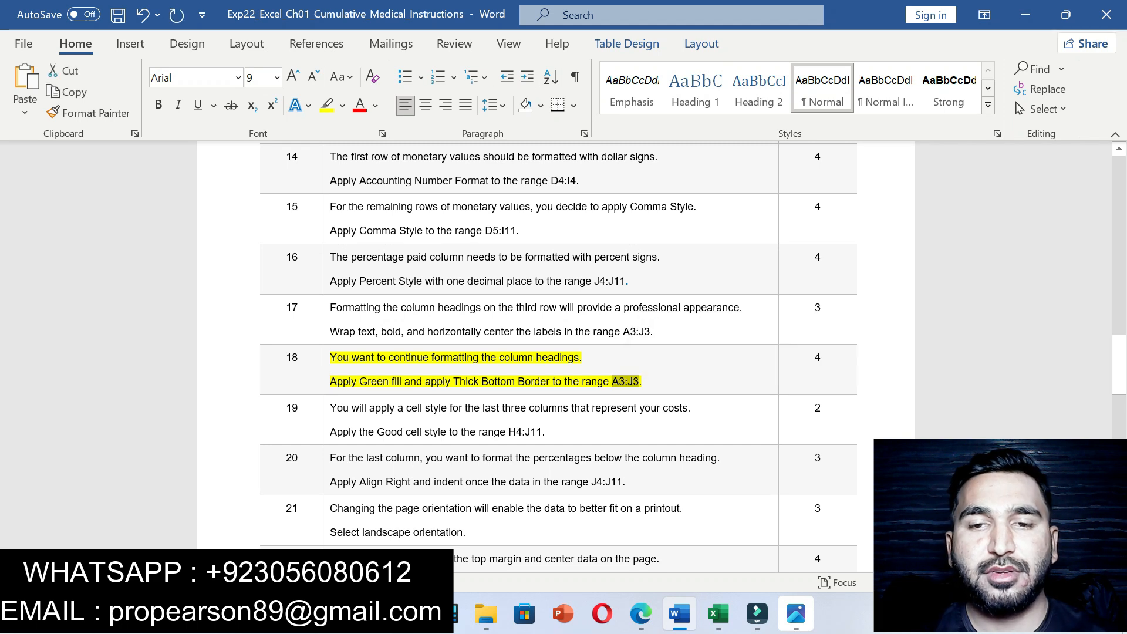
click(719, 614)
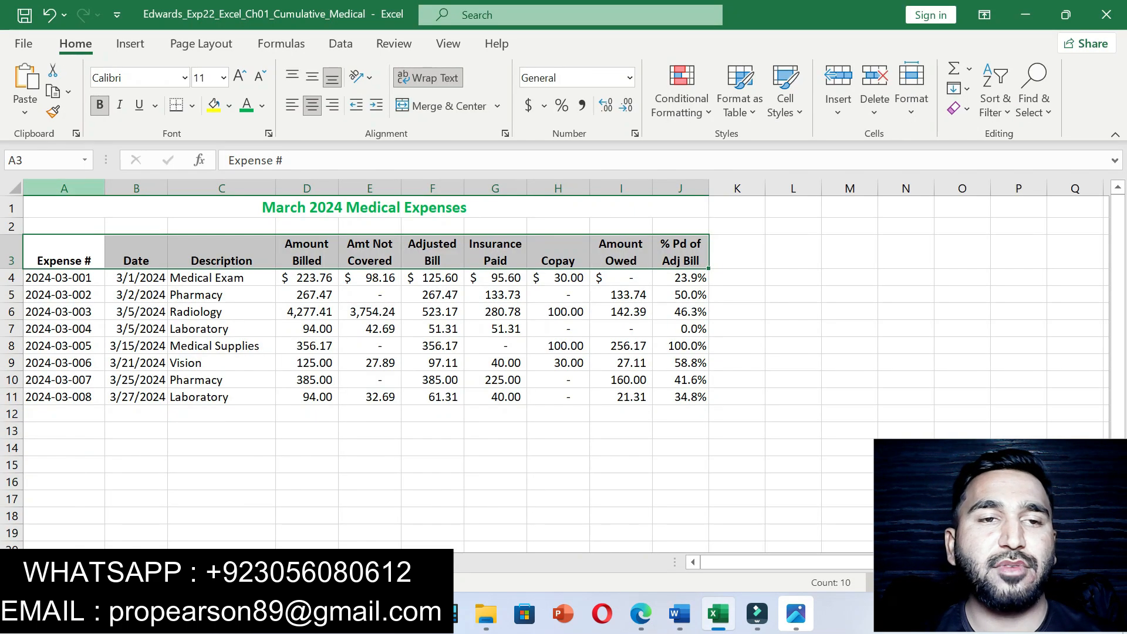
key(ctrl+v)
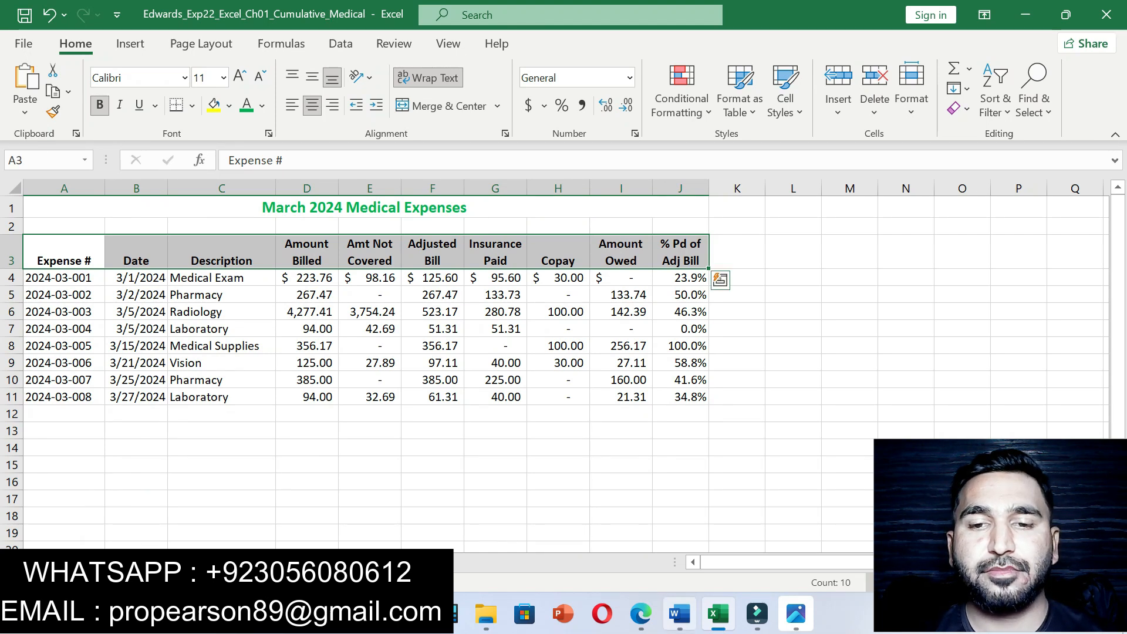
- Check the fill requirement of step 18 in Word, then switch to Excel and apply the standard Green fill to A3:J3
click(680, 613)
drag(359, 382, 453, 382)
click(718, 614)
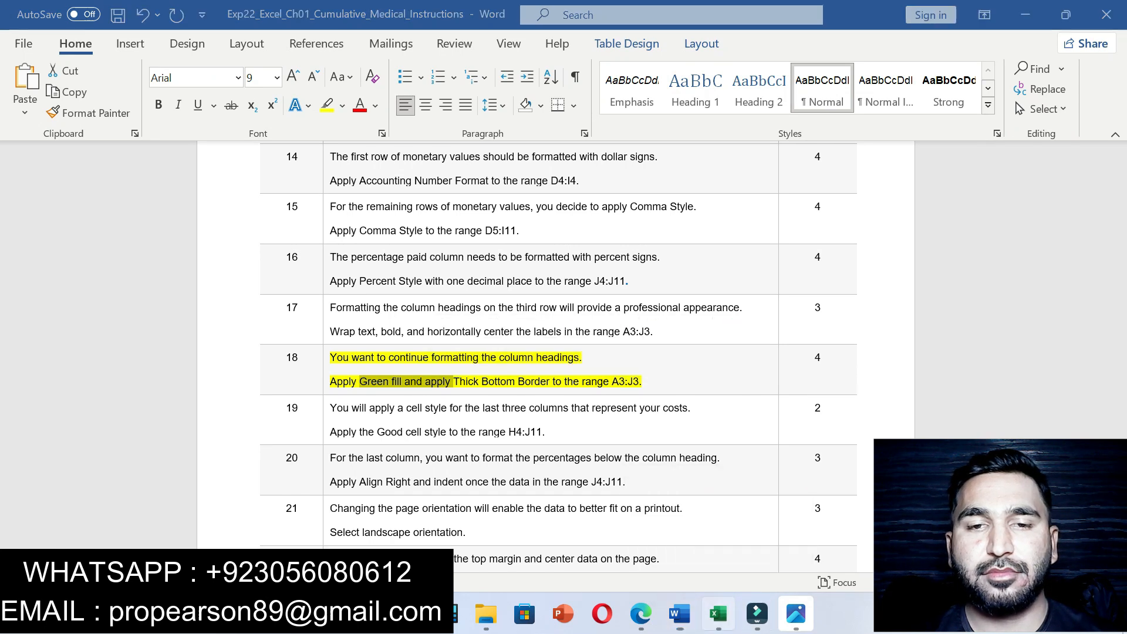
click(262, 106)
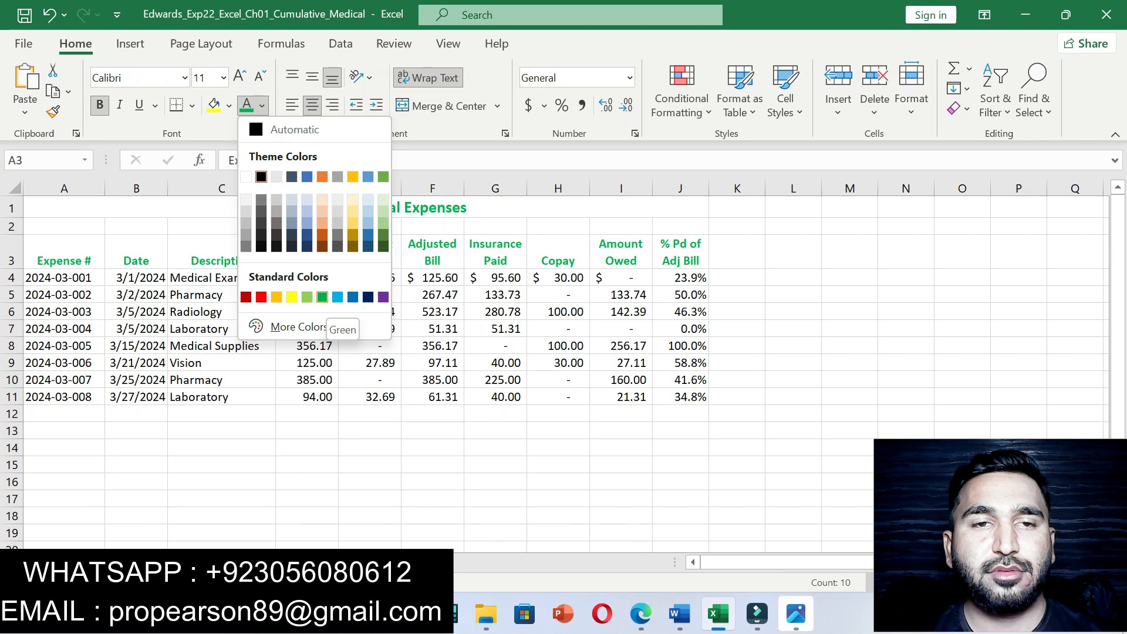
key(Escape)
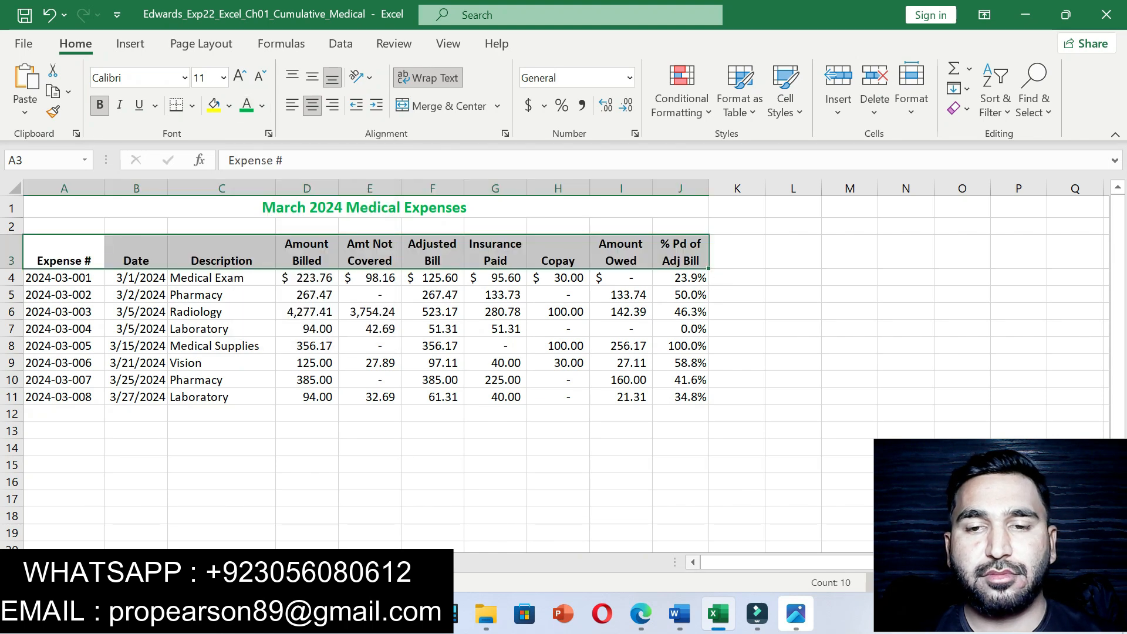
mouse_move(718, 614)
click(679, 614)
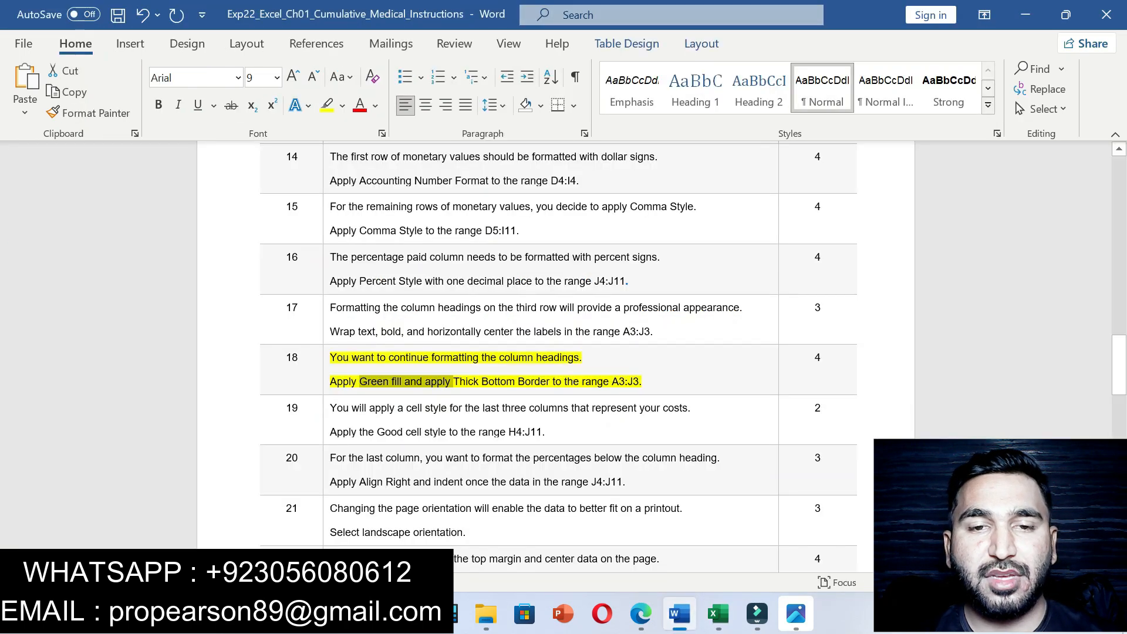
click(719, 614)
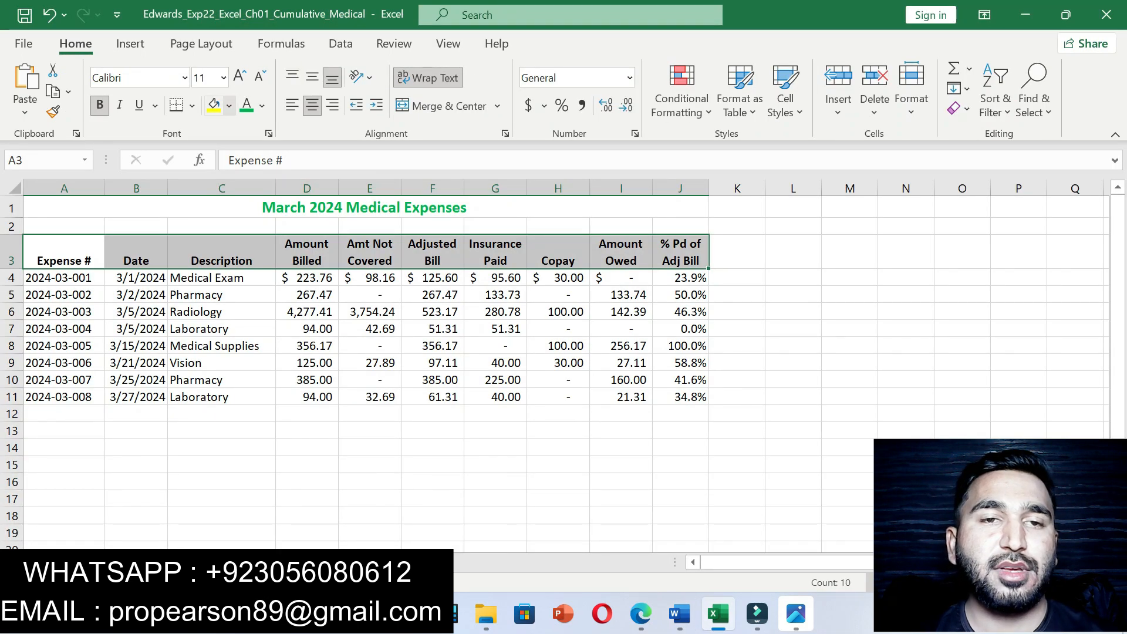
click(229, 105)
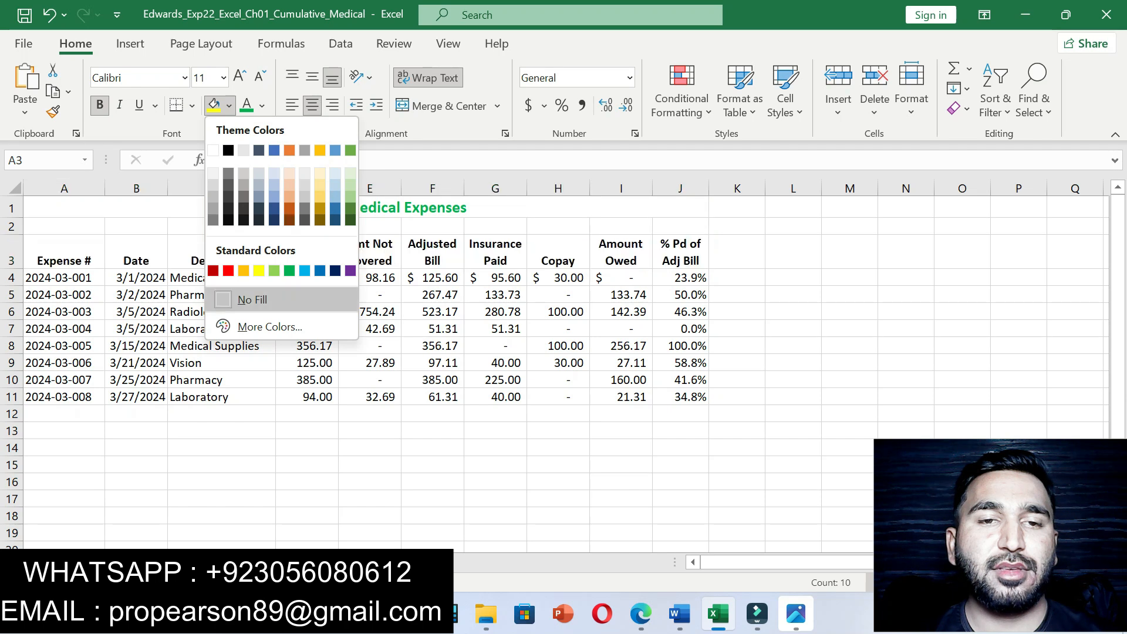
click(290, 271)
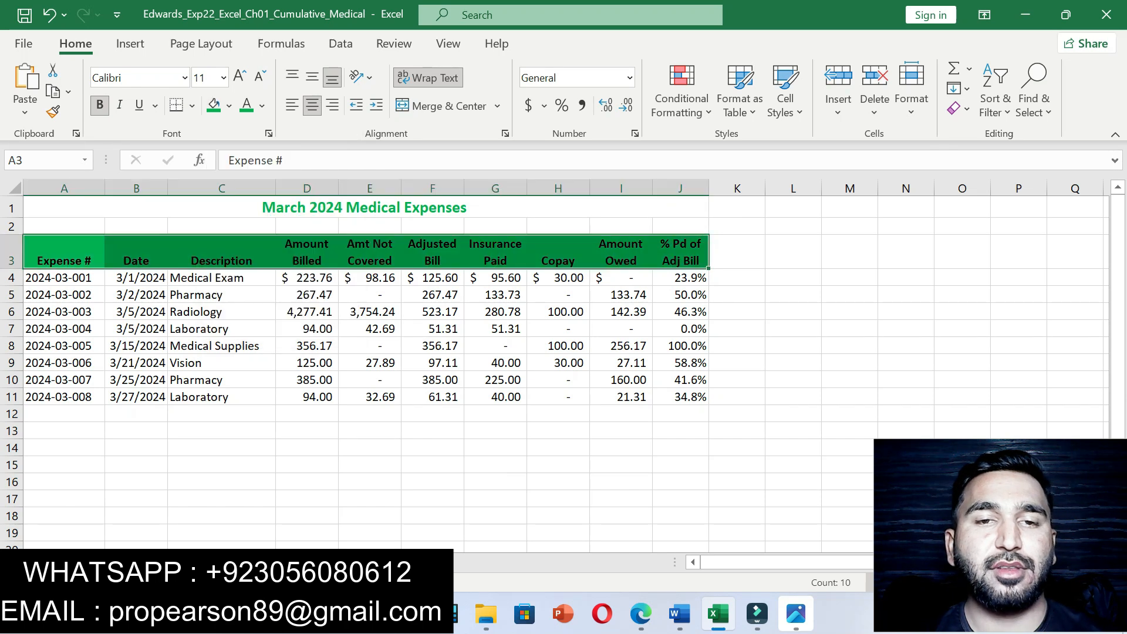
- Check the border requirement of step 18 in Word, then switch to Excel and apply a Thick Bottom Border to A3:J3
key(alt+Tab)
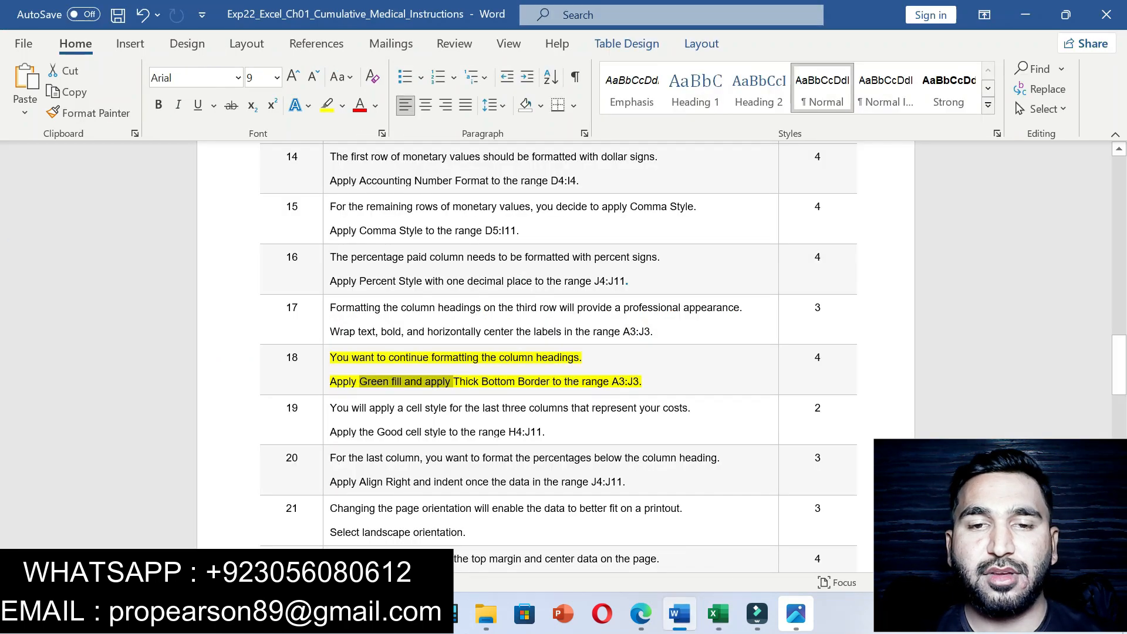
drag(454, 381, 582, 382)
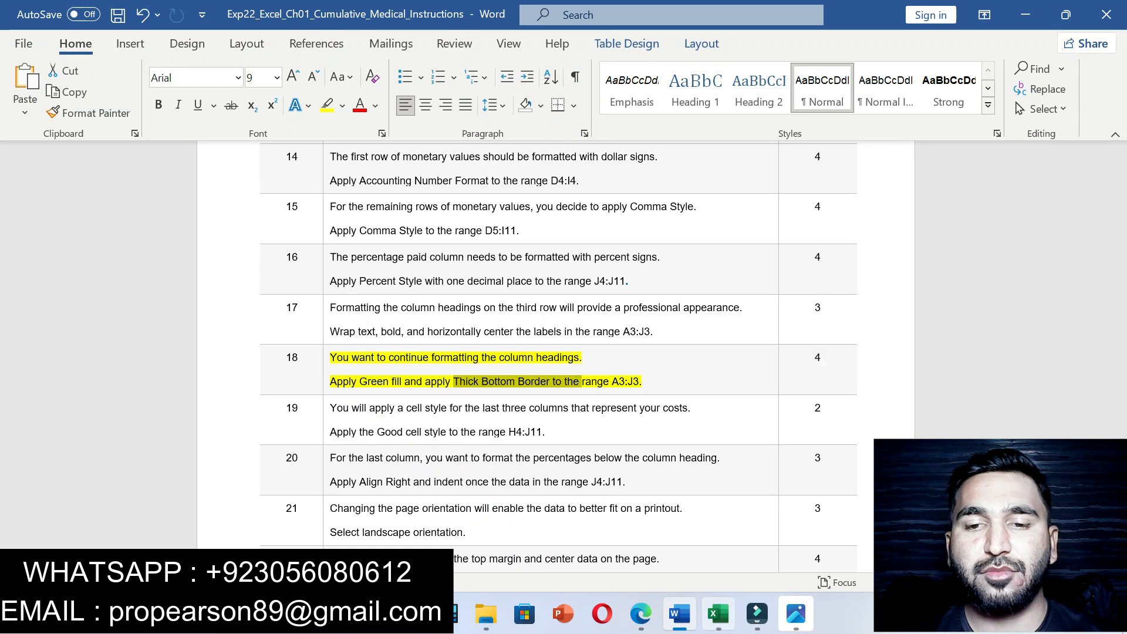
key(alt+Tab)
click(192, 106)
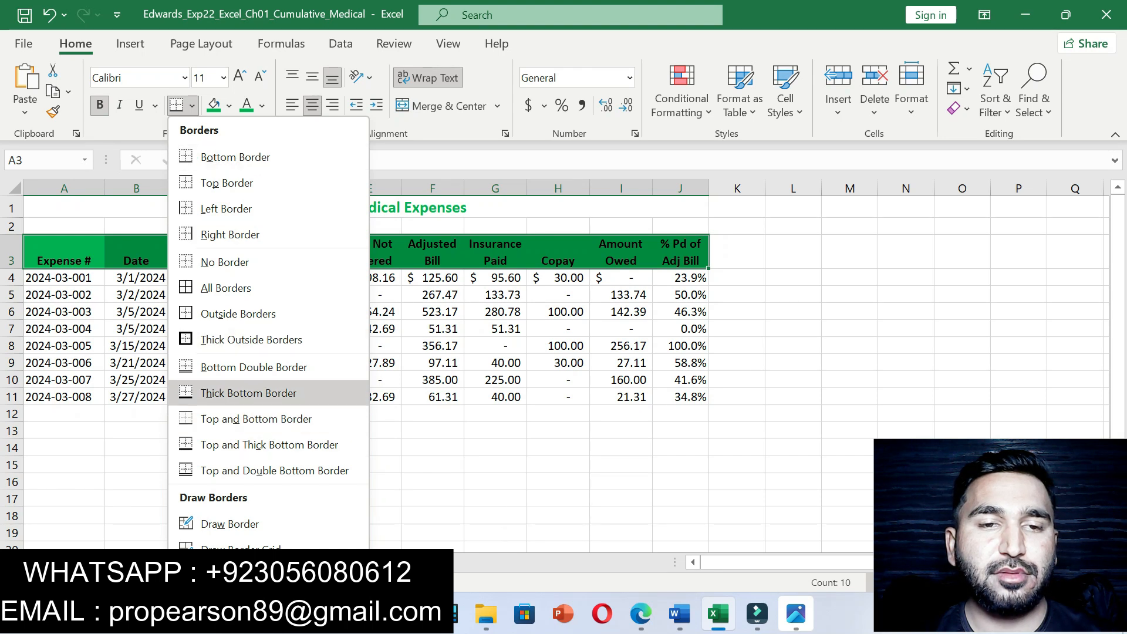
click(249, 393)
drag(370, 432, 370, 448)
- Switch to Word, move the yellow highlight from step 18 to the step 19 instruction and copy the range reference H4:J11
key(alt+Tab)
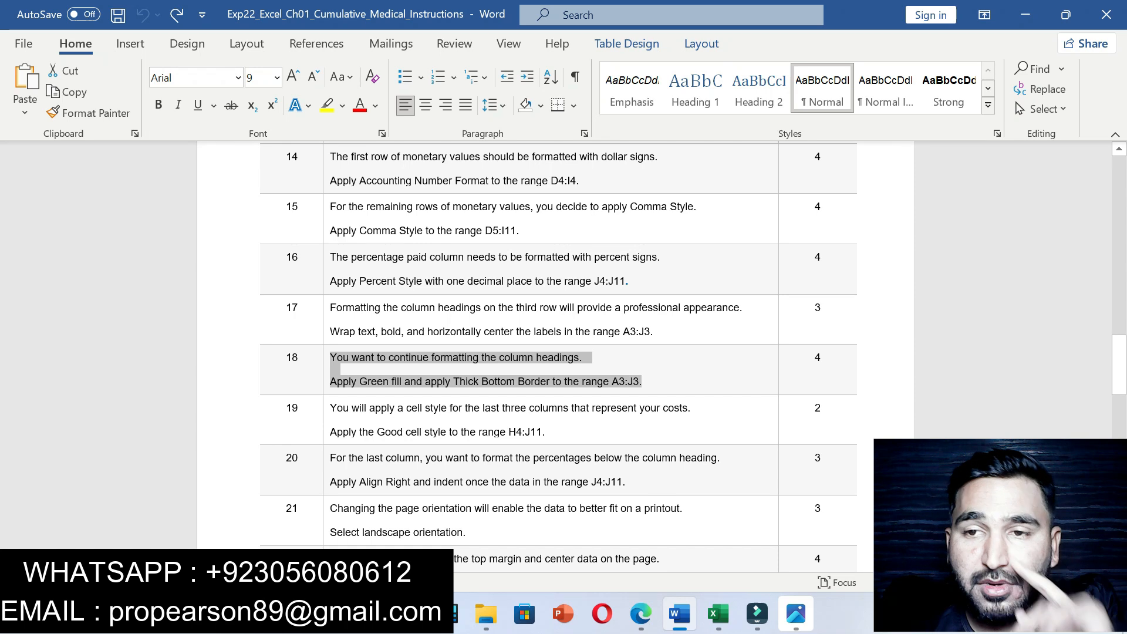
drag(1119, 364, 1119, 391)
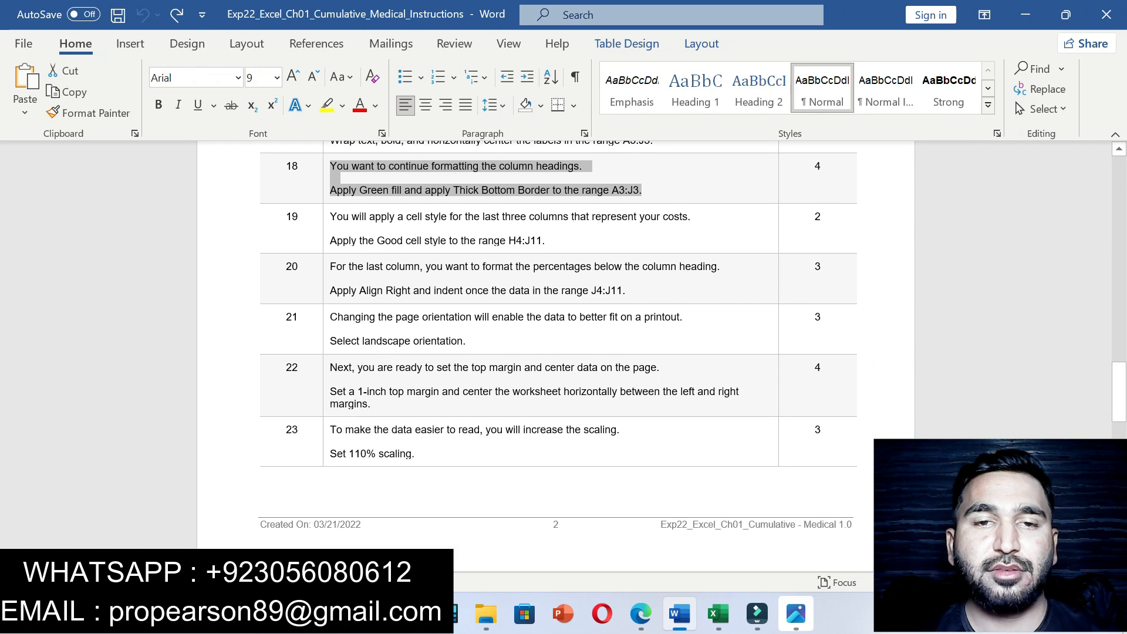
drag(330, 216, 546, 241)
click(623, 214)
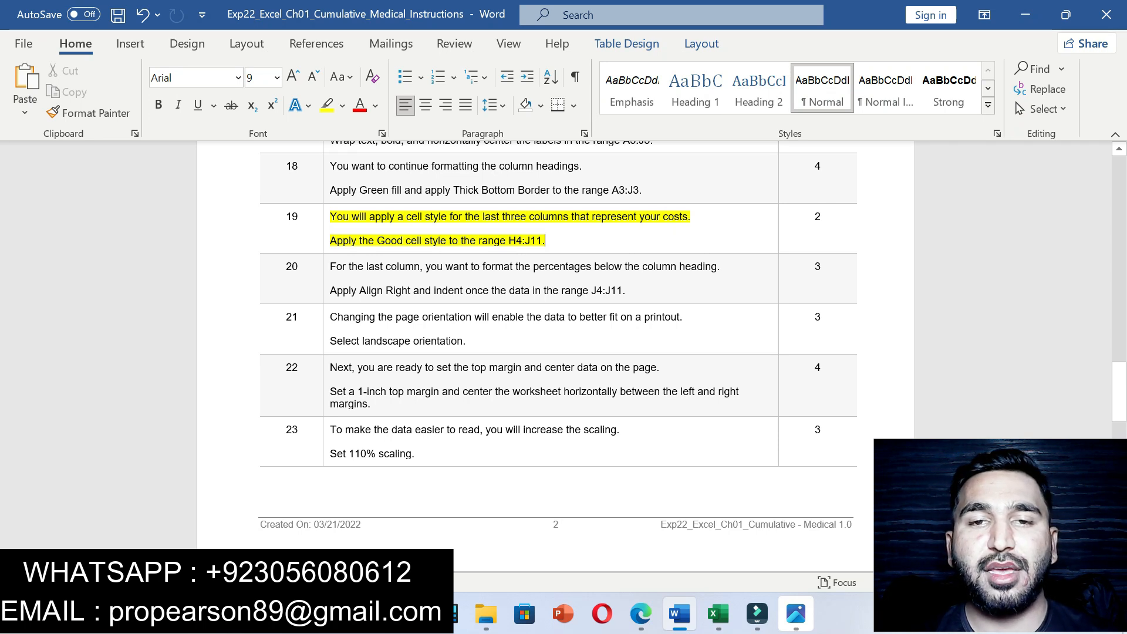
drag(509, 241, 543, 241)
key(ctrl+c)
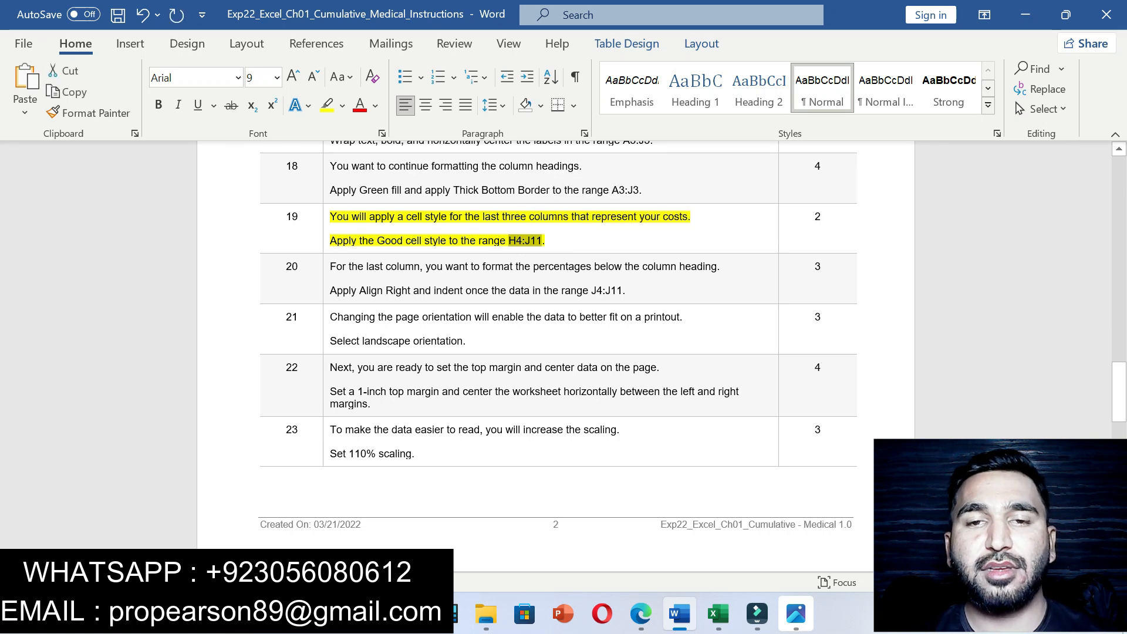
- Switch to Excel and apply the Good cell style to the range H4:J11
click(719, 614)
click(42, 161)
text(A3:J3)
key(ctrl+a)
key(ctrl+v)
key(Return)
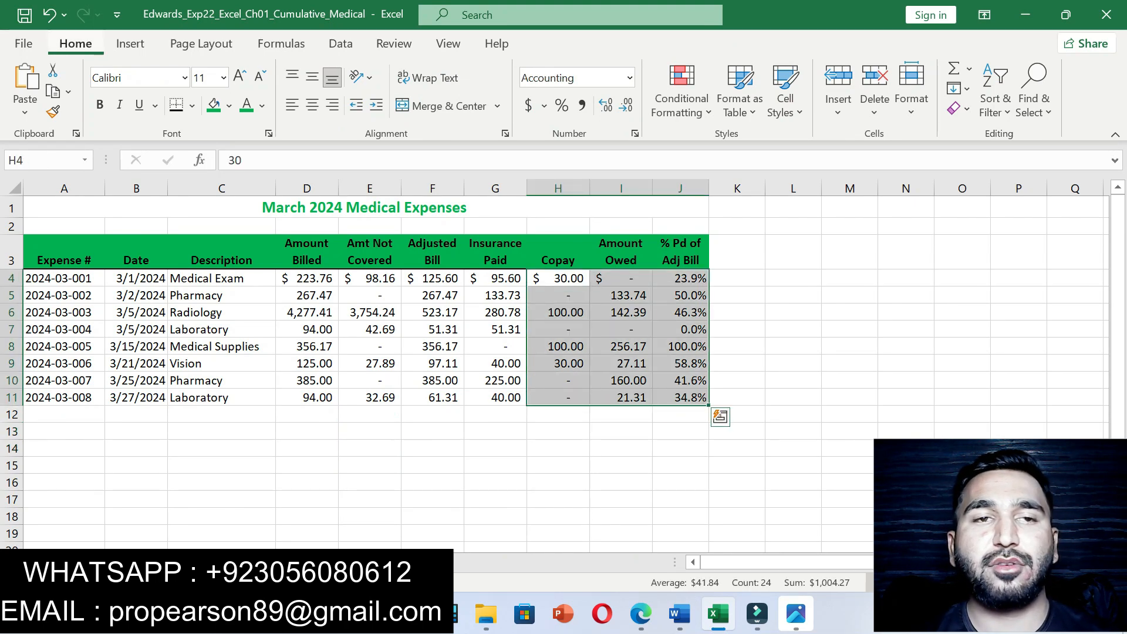
click(785, 88)
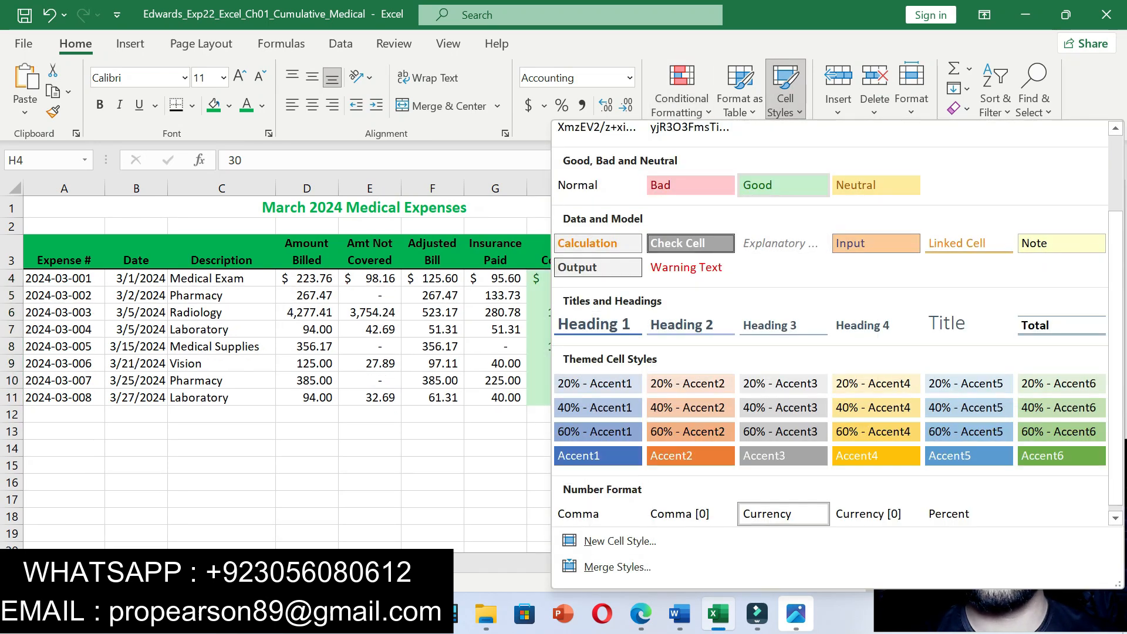
click(783, 185)
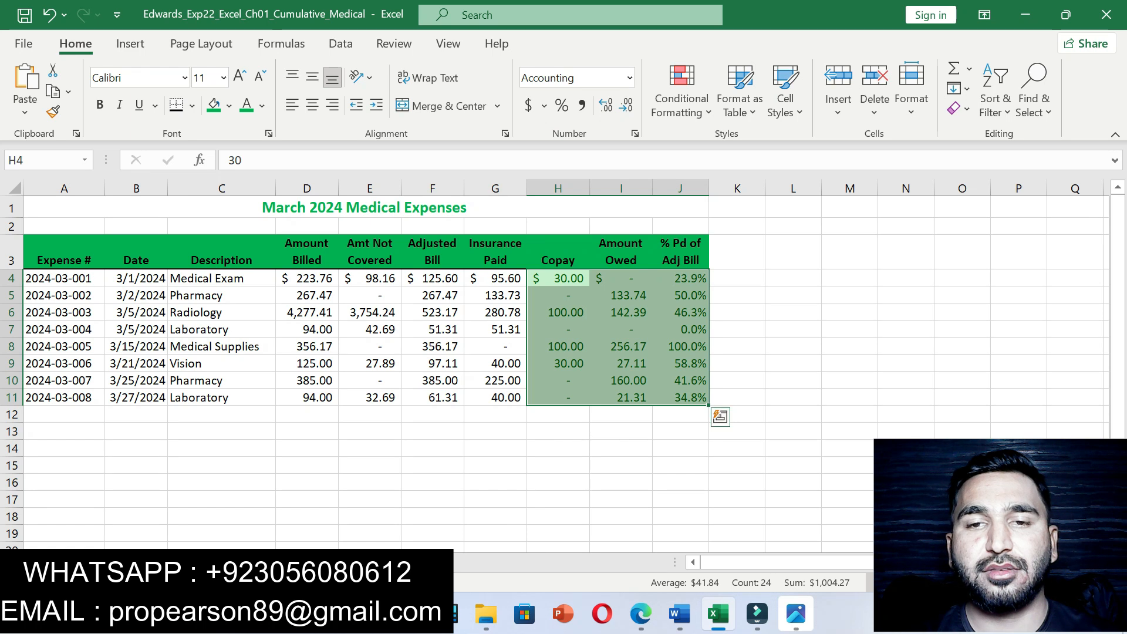
drag(621, 482, 621, 468)
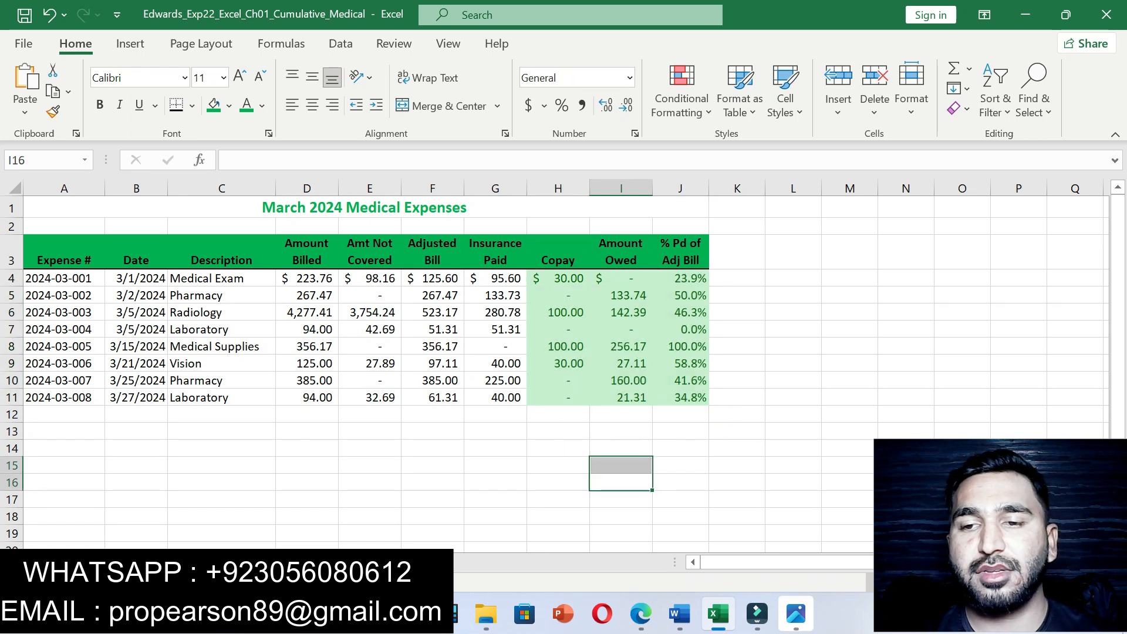
- Switch to Word, move the yellow highlight from step 19 to the step 20 instruction and copy the range reference J4:J11
click(679, 614)
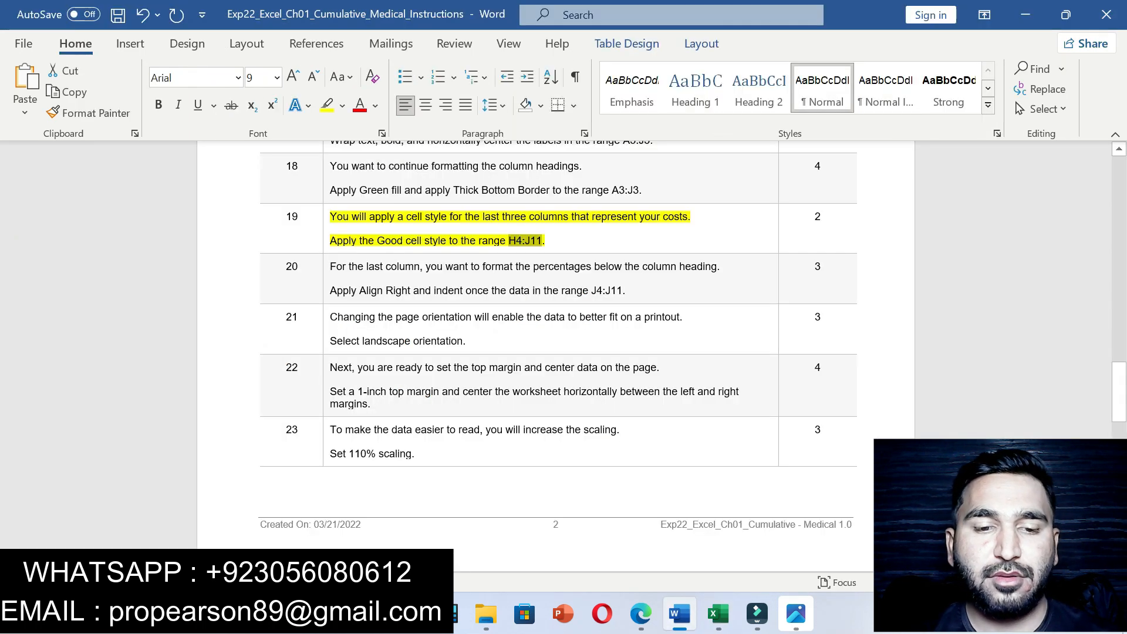
key(ctrl+z)
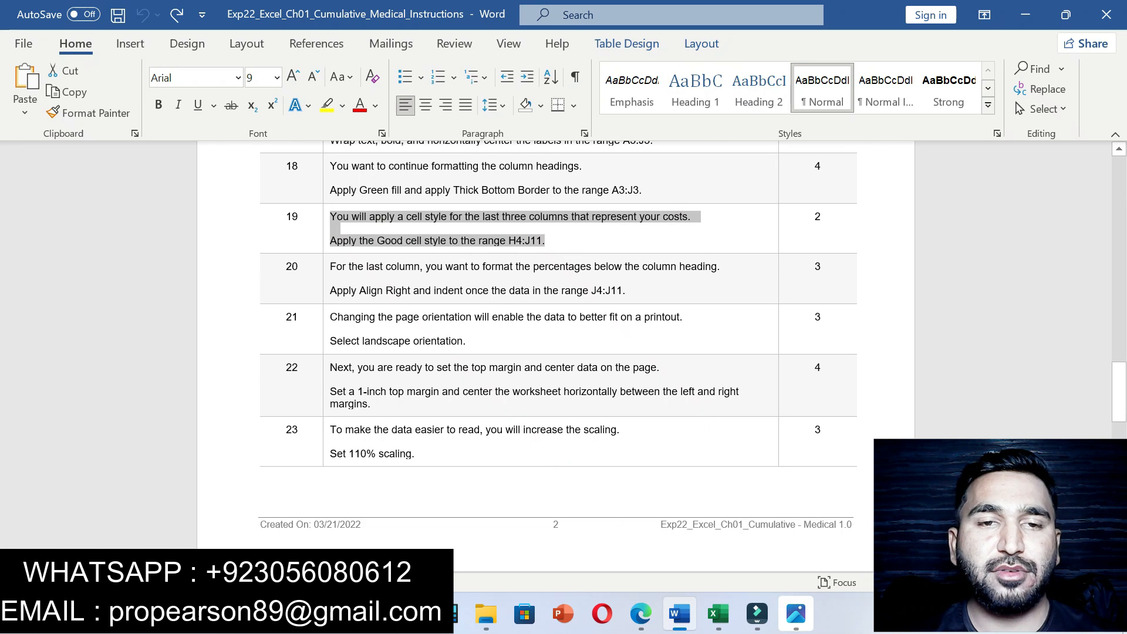
drag(330, 267, 633, 292)
click(731, 262)
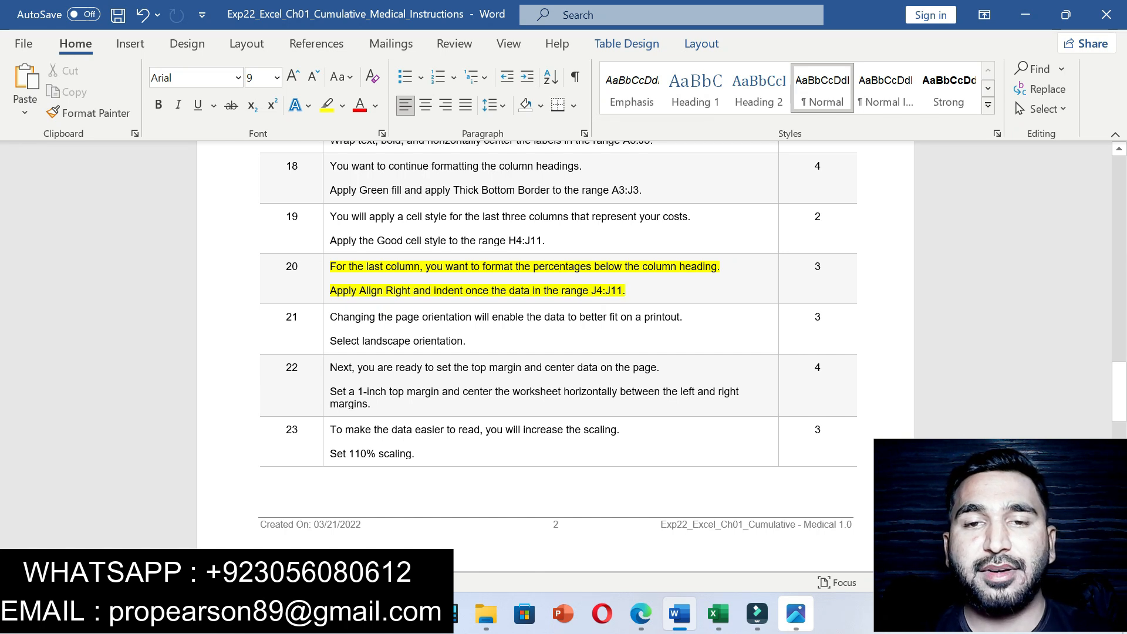
drag(592, 291, 623, 291)
key(ctrl+c)
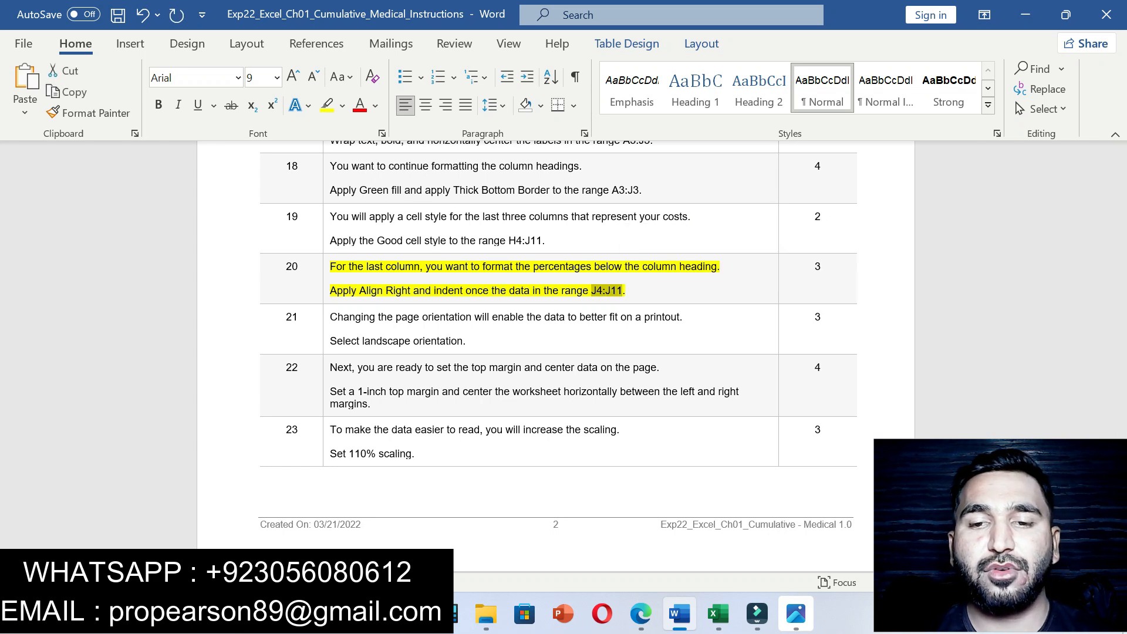
- Switch to Excel, check the step 20 alignment instruction in Word, and right-align and indent once the percentages in J4:J11
click(719, 614)
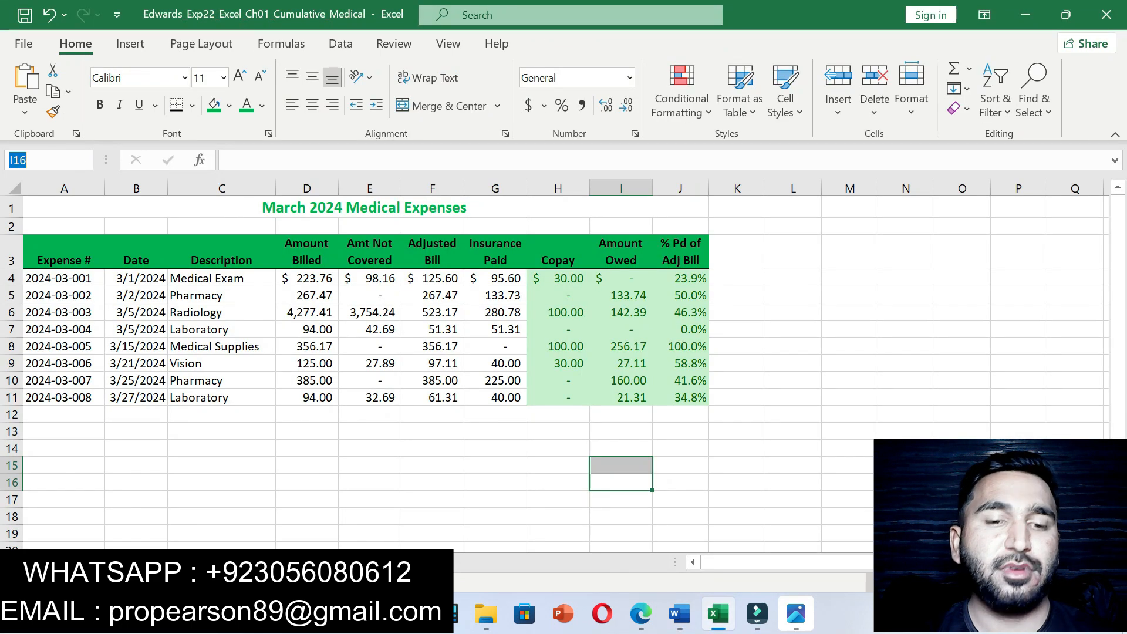
key(ctrl+v)
key(Return)
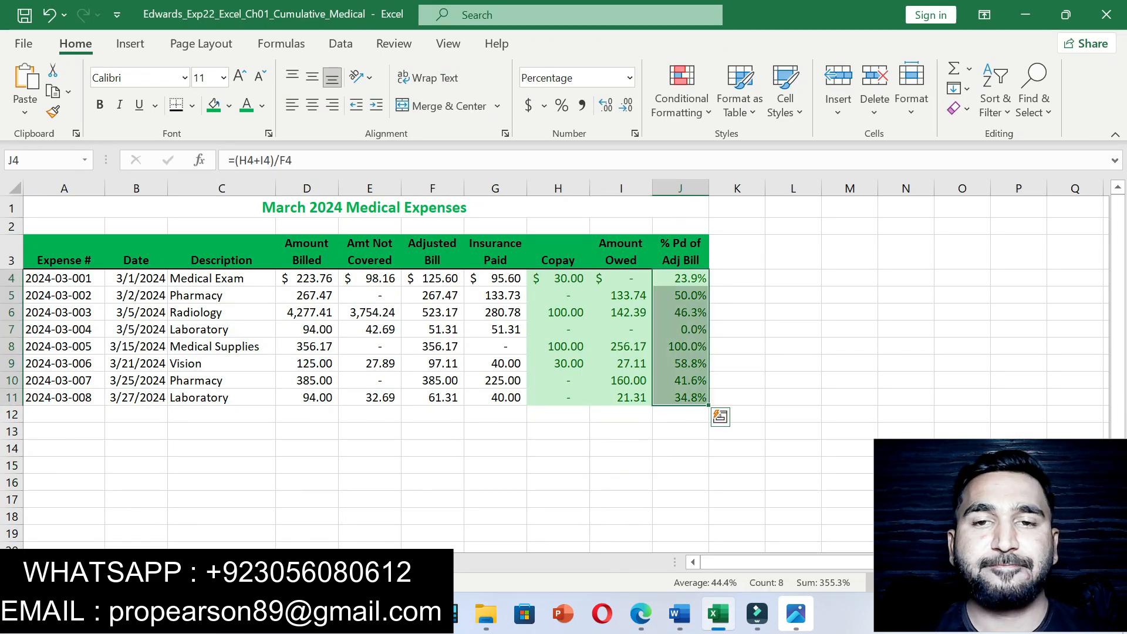
click(679, 614)
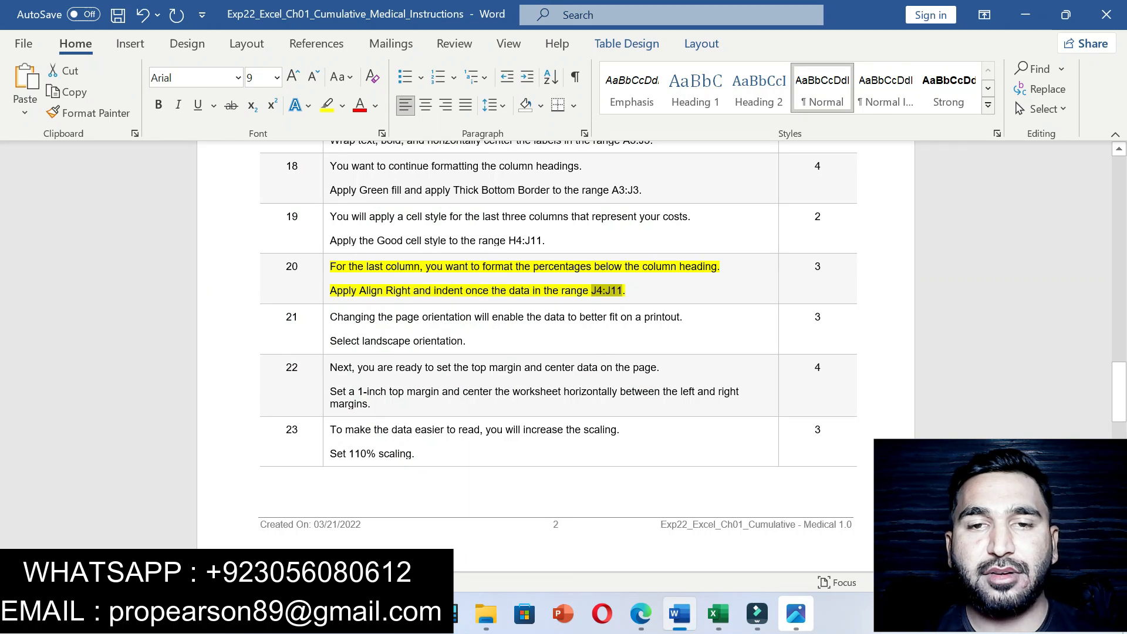
click(718, 613)
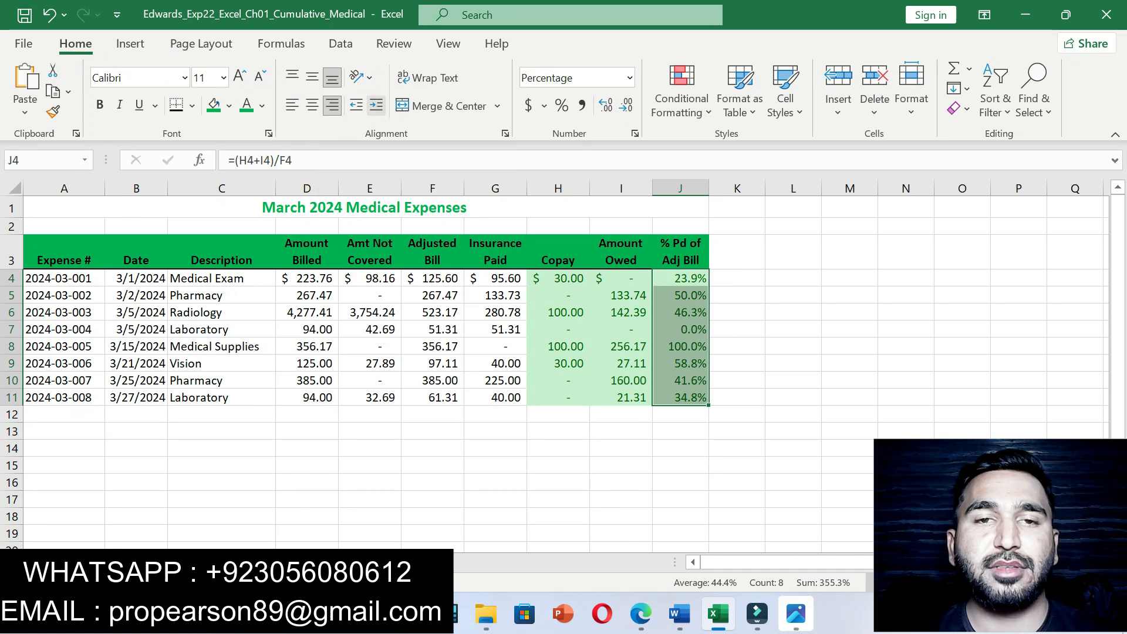
click(376, 106)
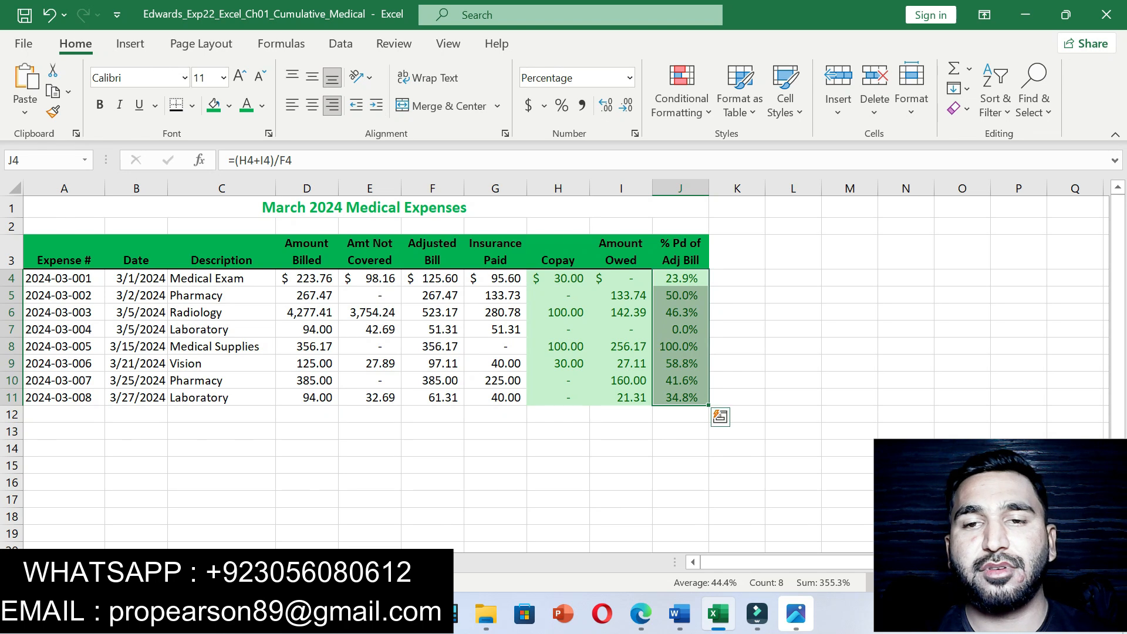
click(680, 499)
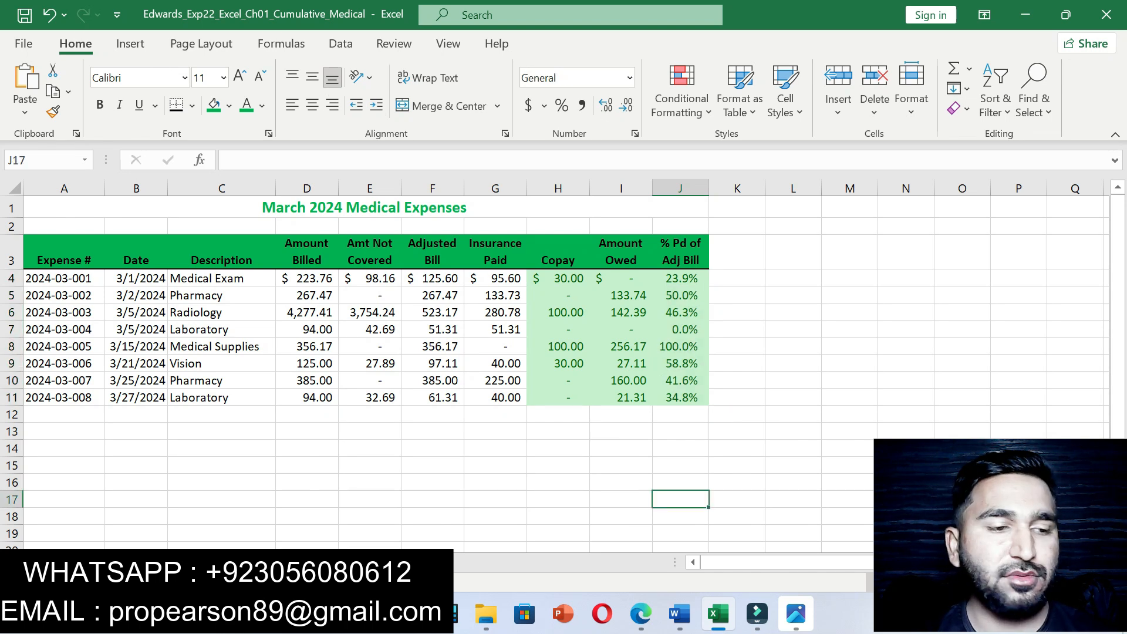
- Switch to Word, undo the step 20 highlight and highlight the step 21 instruction in yellow
click(680, 614)
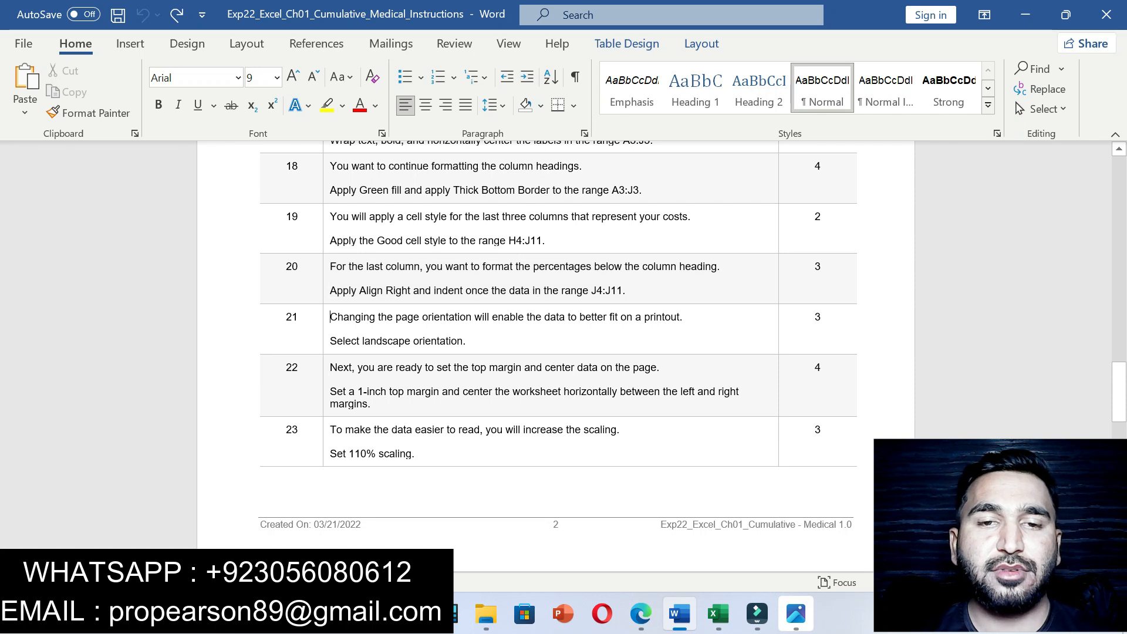
drag(330, 317, 475, 342)
click(556, 313)
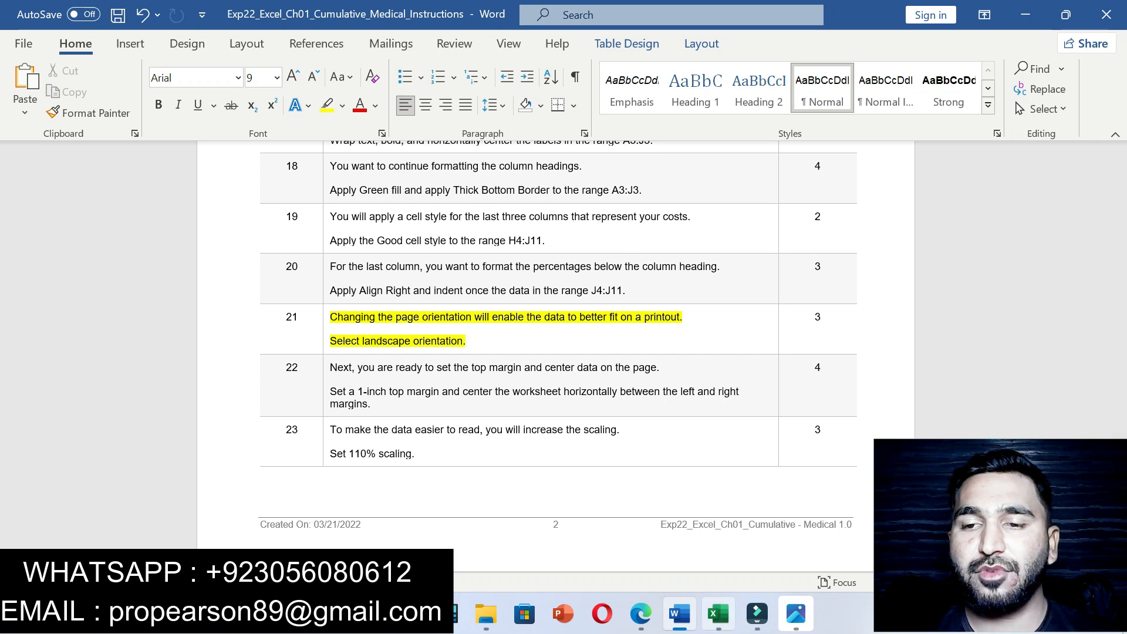
- Switch to Excel and set the March 2024 Medical Expenses worksheet's page orientation to Landscape
key(alt+Tab)
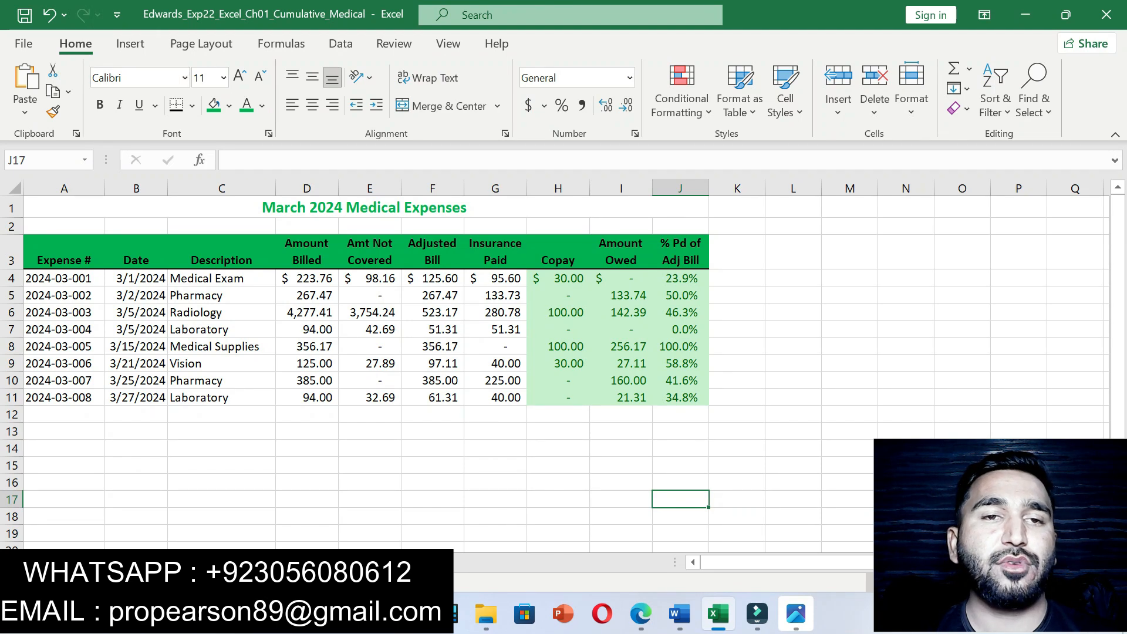
click(201, 44)
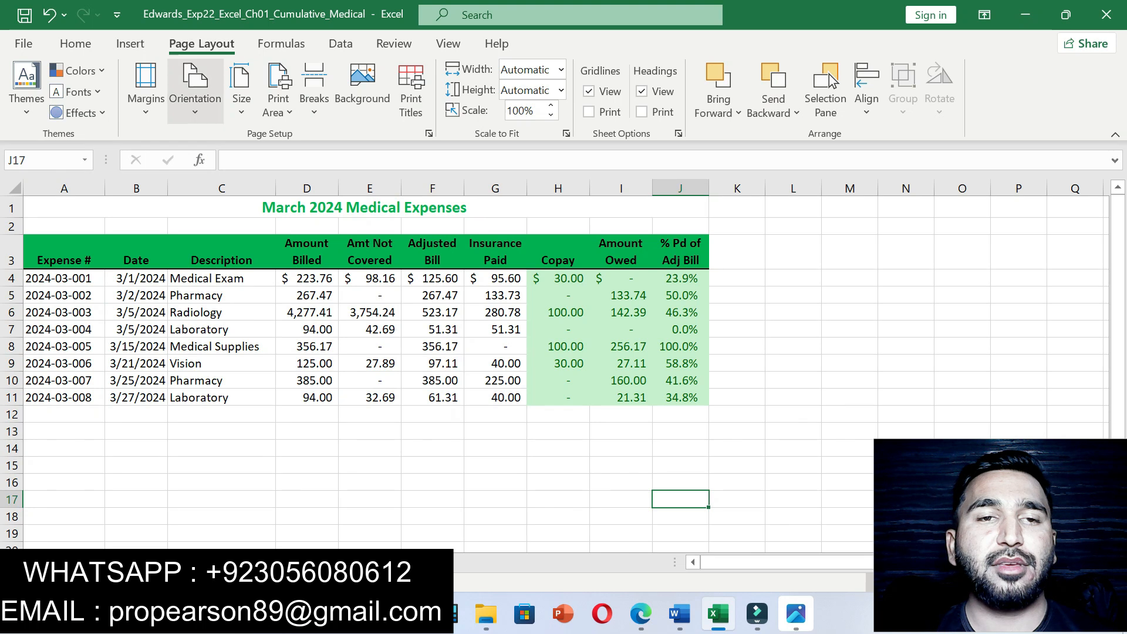
click(195, 91)
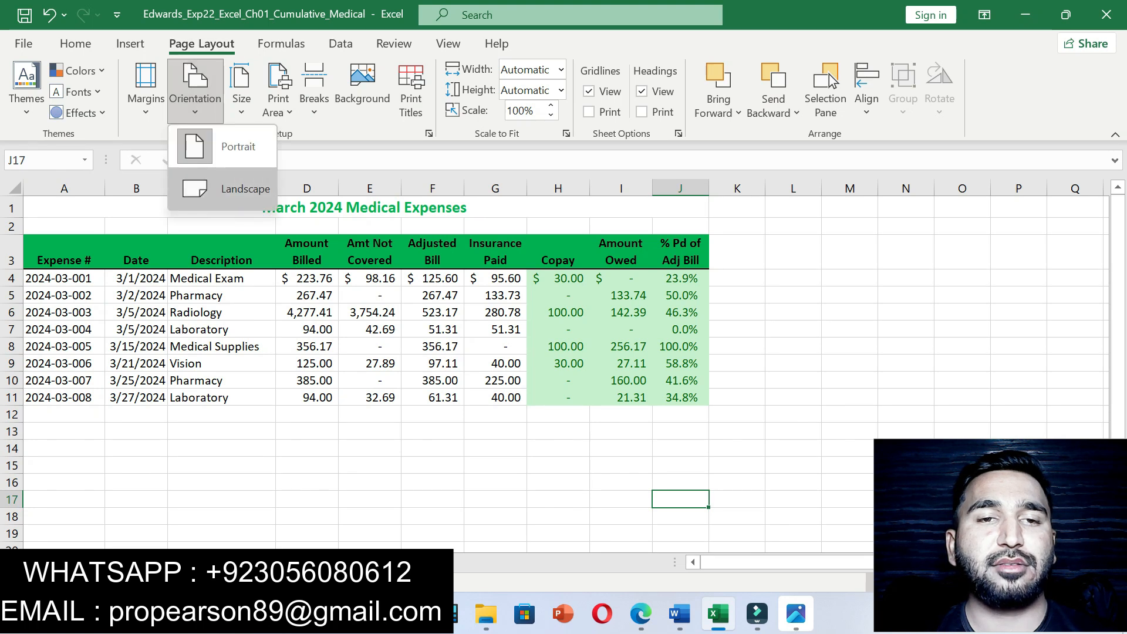
click(234, 189)
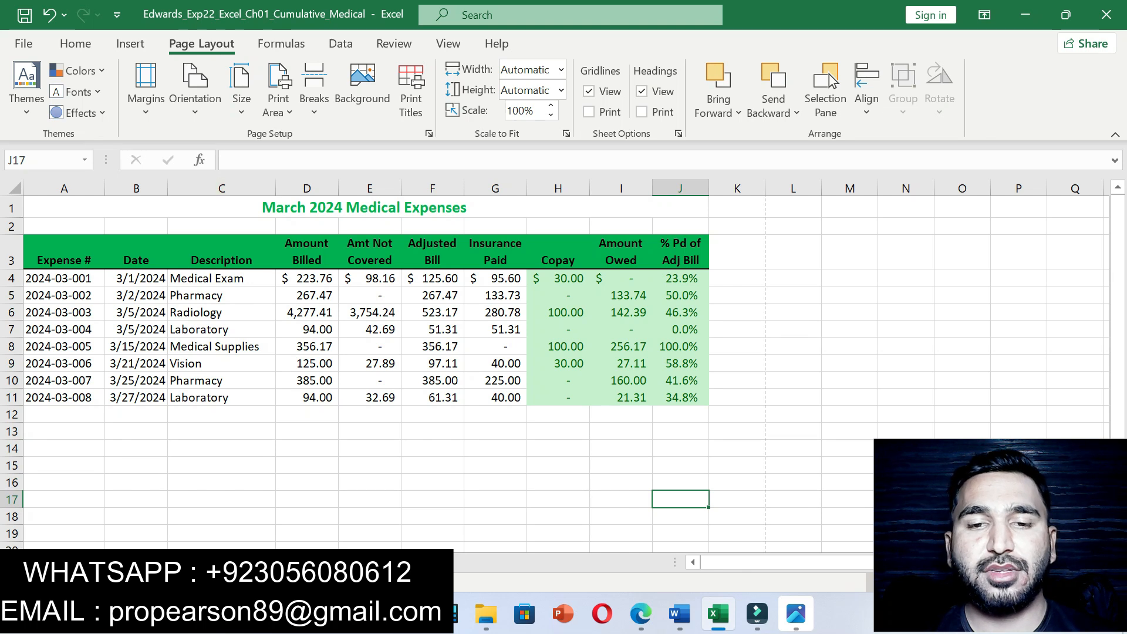
- Switch to Word, review the project title and description at the start of the instructions, and return to Excel
click(679, 614)
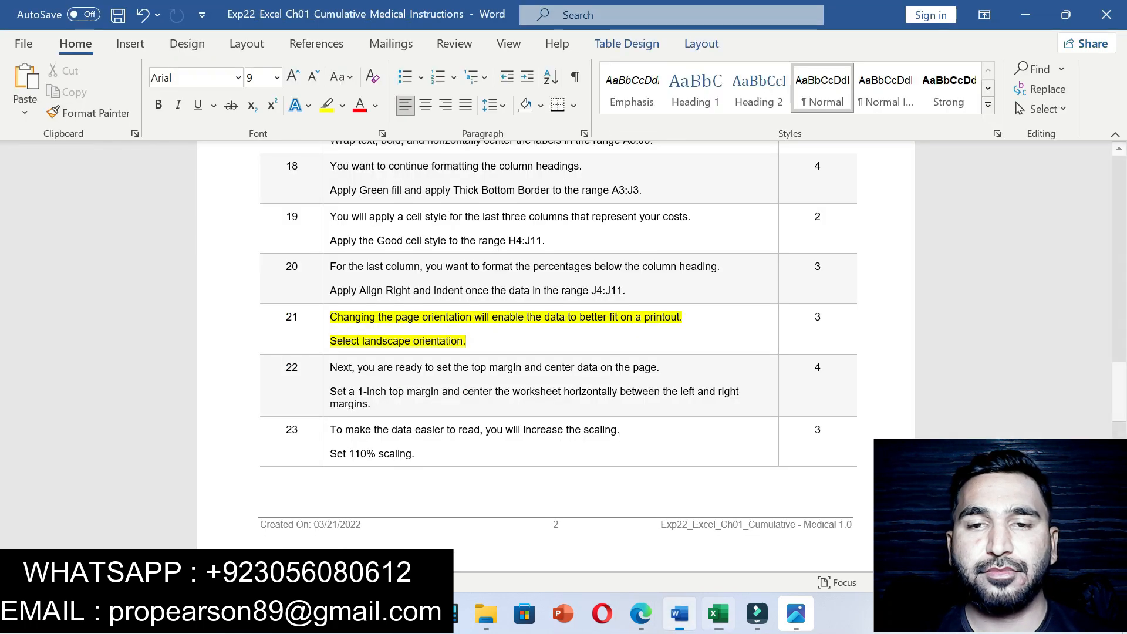
drag(1120, 392, 1120, 194)
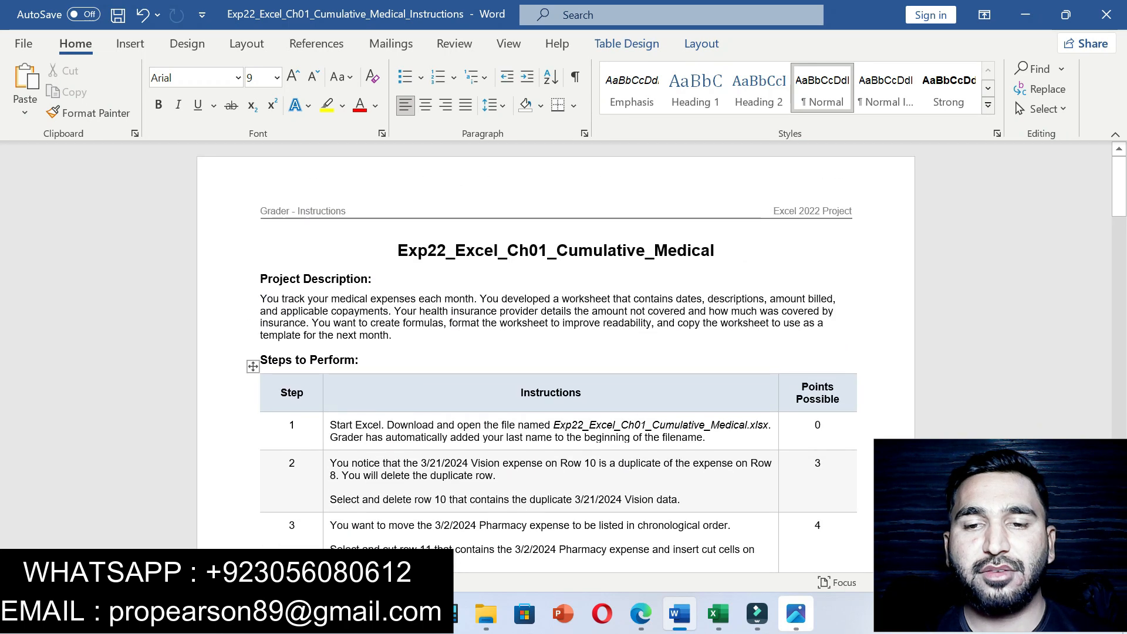
click(718, 614)
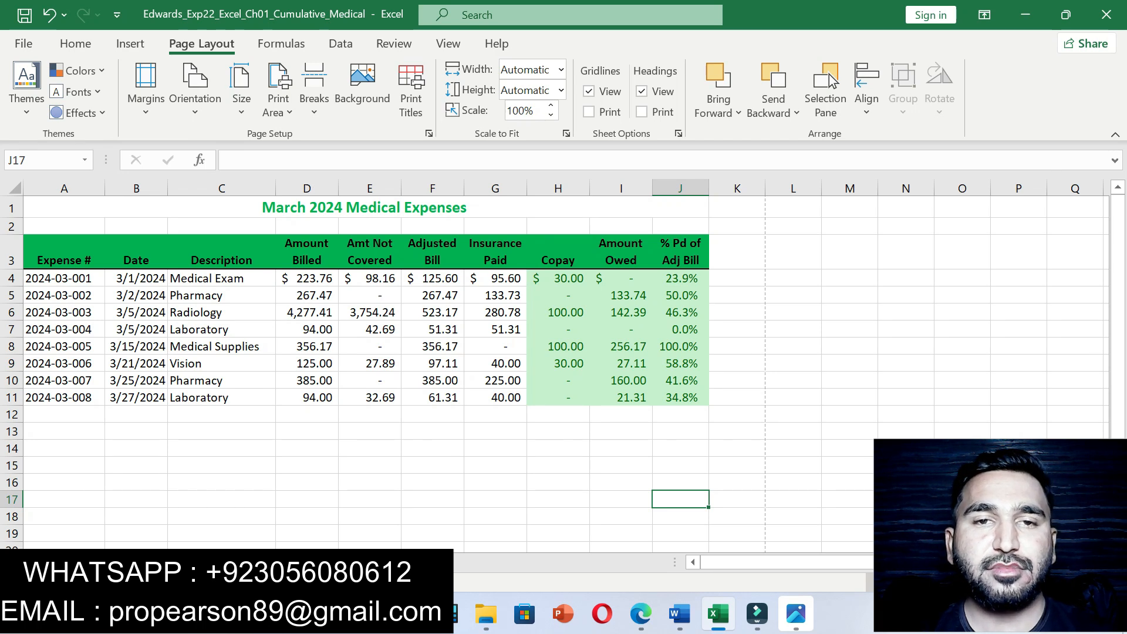
- Switch to Edge, view the overall score on the Pearson course Results page, and return to the Excel workbook
mouse_move(641, 614)
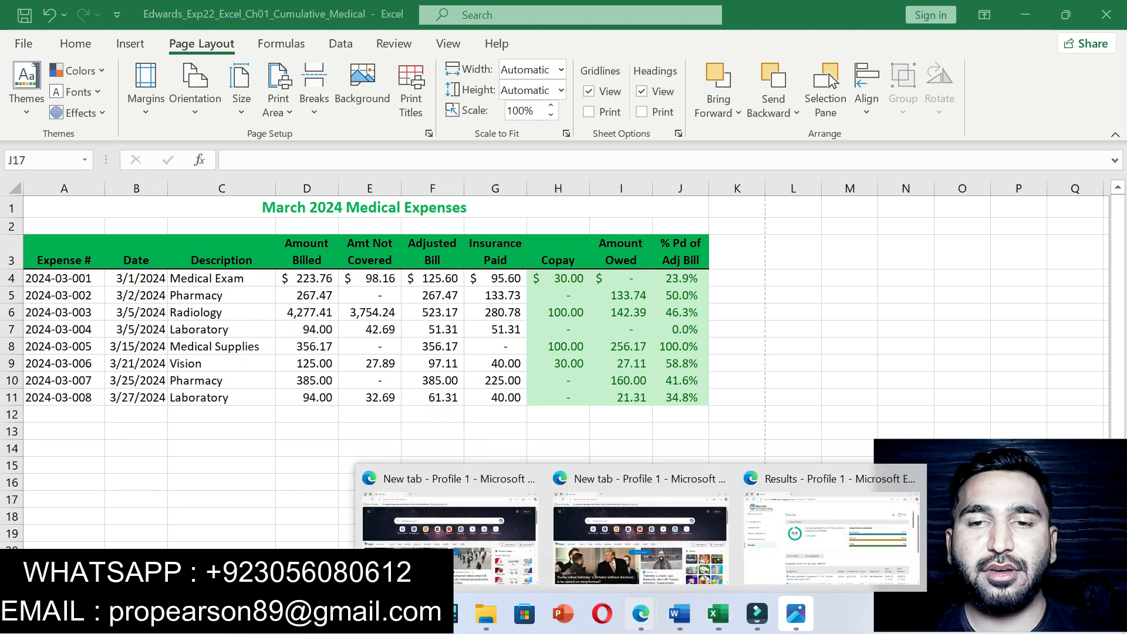
click(831, 534)
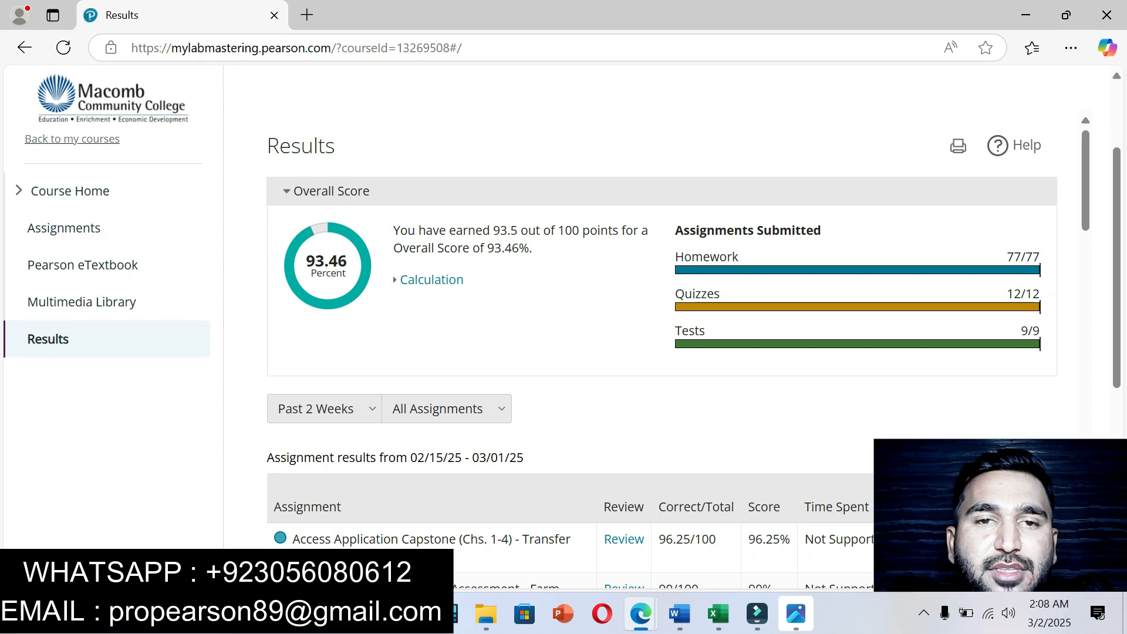
mouse_move(719, 614)
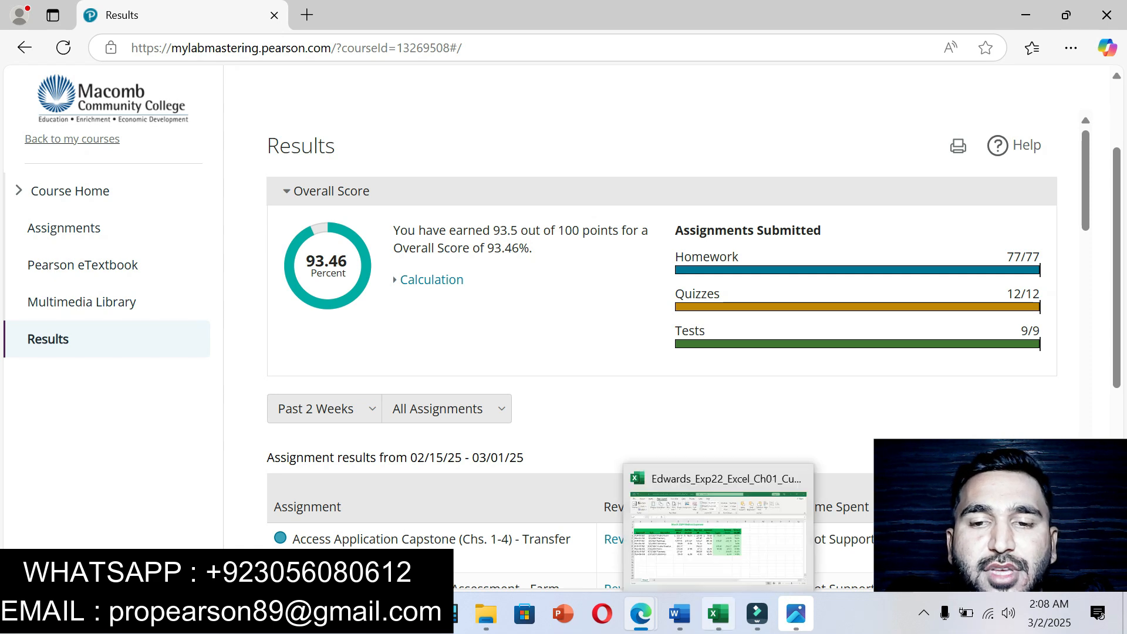
click(717, 525)
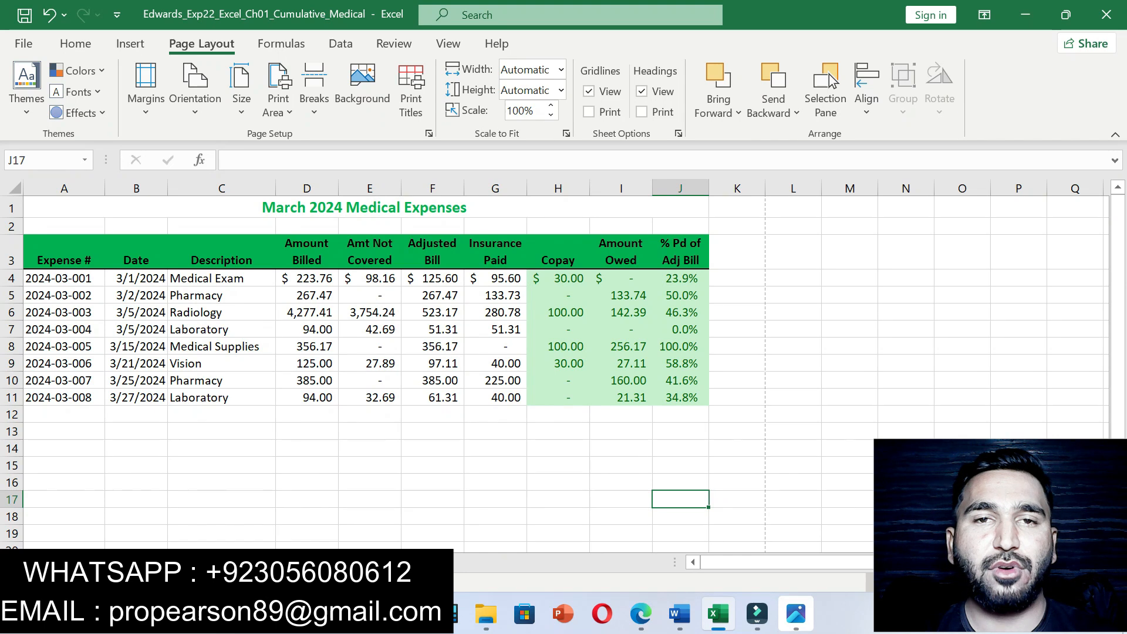